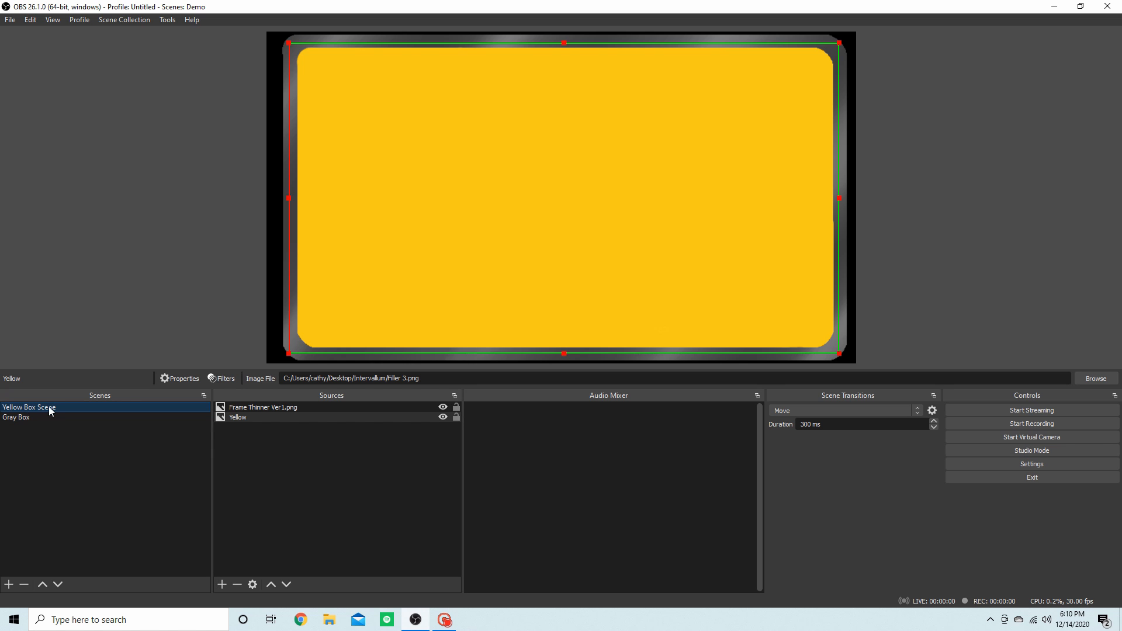
Step: Hide the Yellow source and show it again to examine how it sits behind the frame image
{"action": "left_click", "coordinate": [401, 410]}
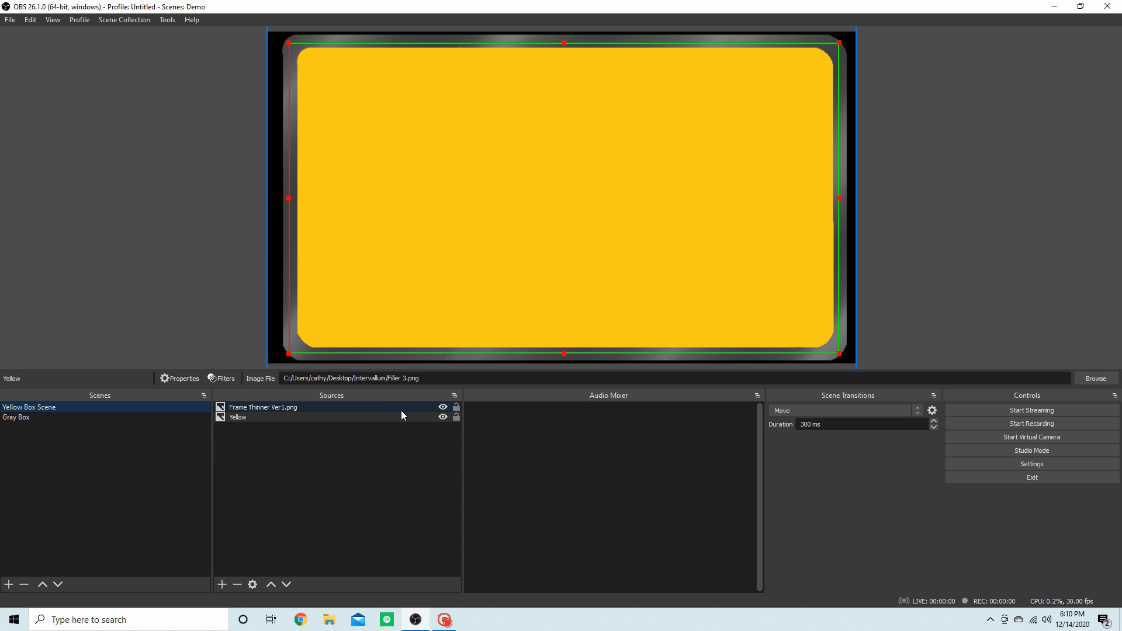
{"action": "double_click", "coordinate": [442, 417]}
{"action": "left_click", "coordinate": [442, 418]}
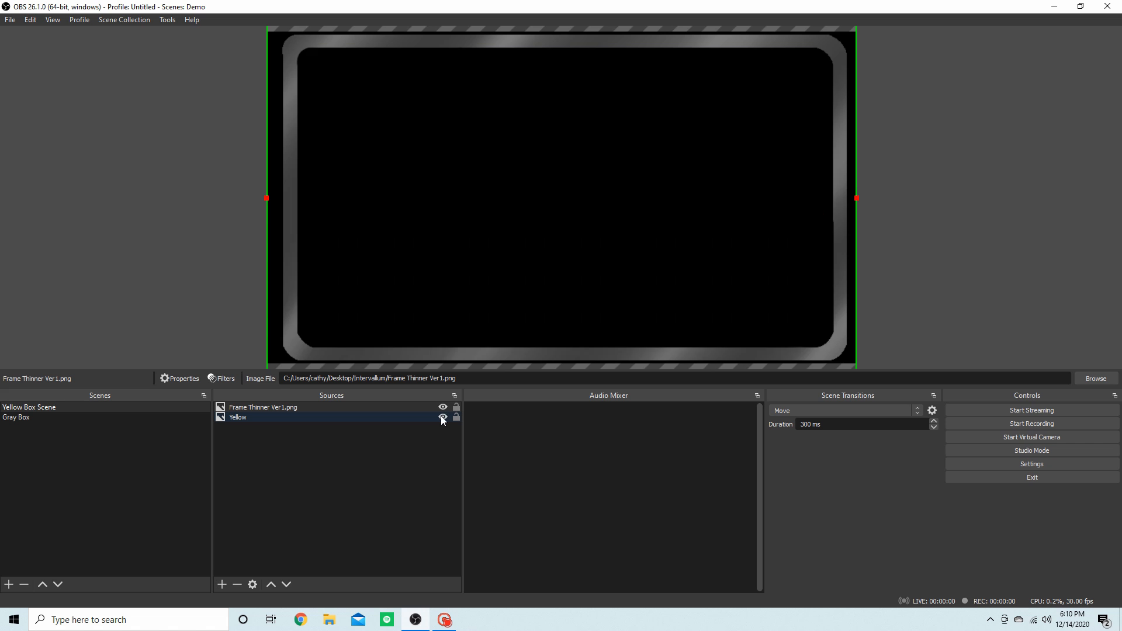
{"action": "left_click", "coordinate": [442, 417]}
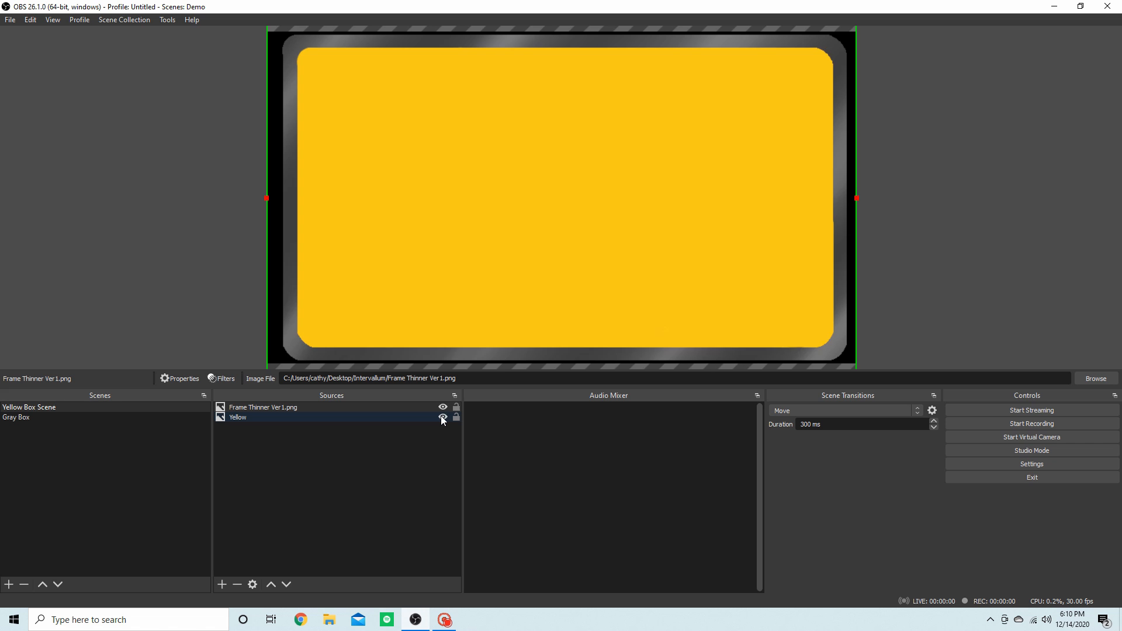
Step: Add a new scene with the default name Scene 2
{"action": "right_click", "coordinate": [69, 440]}
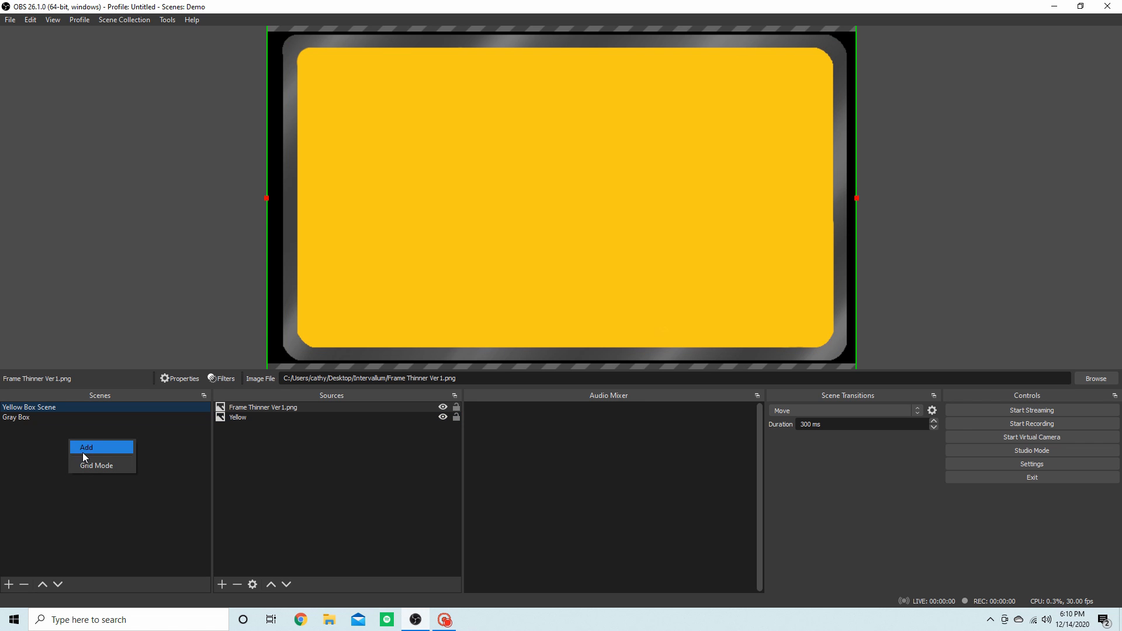
{"action": "left_click", "coordinate": [36, 465]}
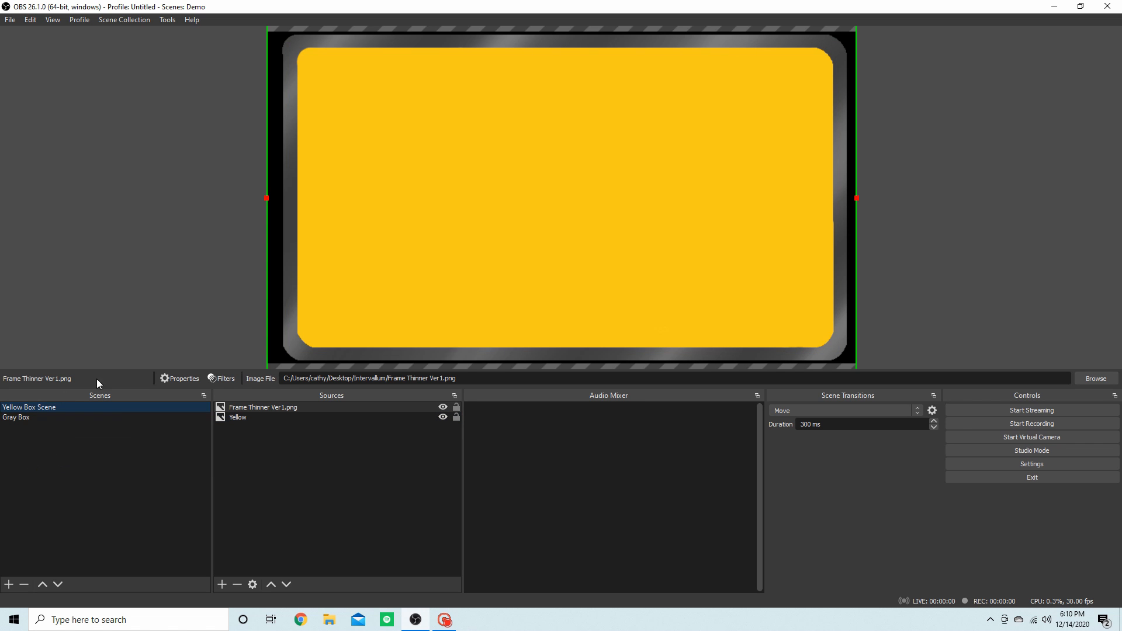
{"action": "right_click", "coordinate": [49, 440]}
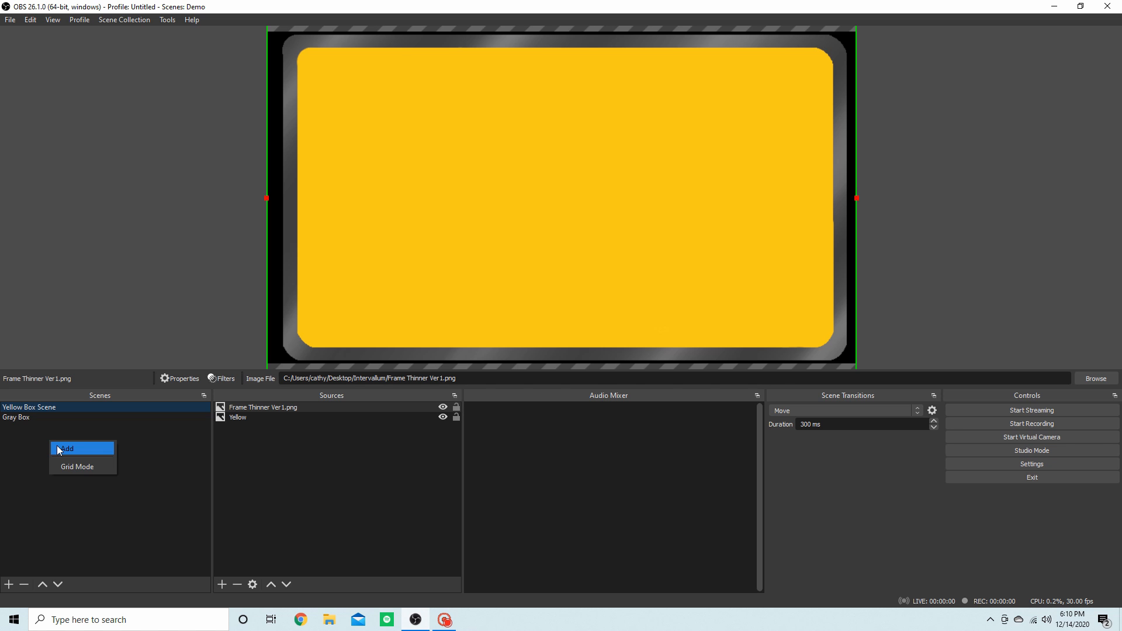
{"action": "left_click", "coordinate": [57, 446]}
{"action": "left_click", "coordinate": [533, 322]}
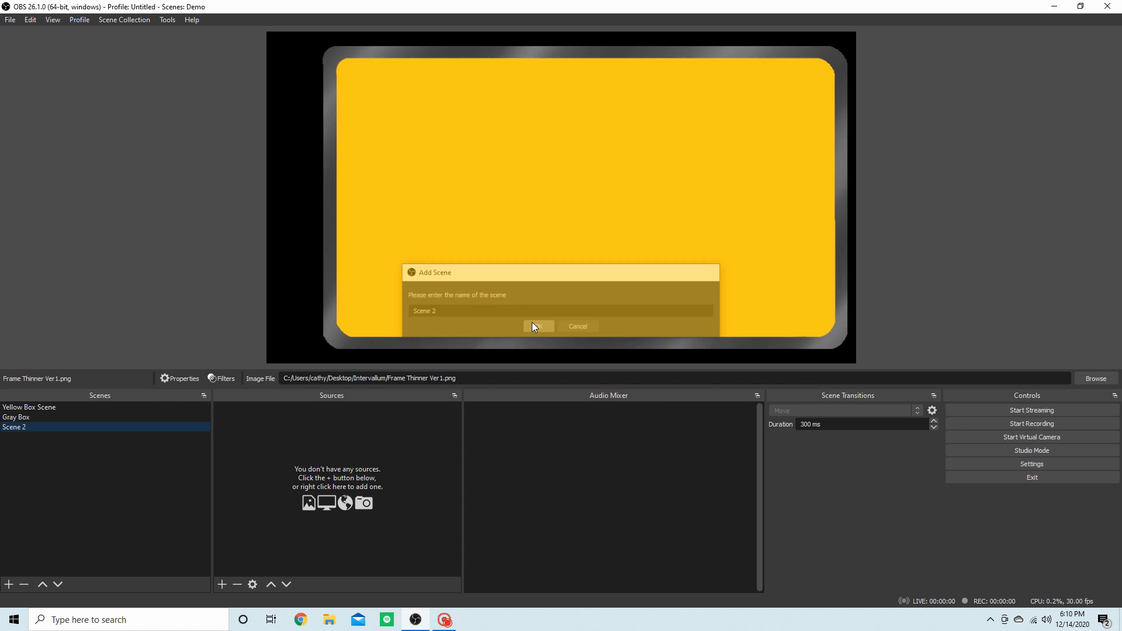
Step: Nest the existing Yellow Box Scene as a visible scene source inside Scene 2
{"action": "right_click", "coordinate": [282, 469]}
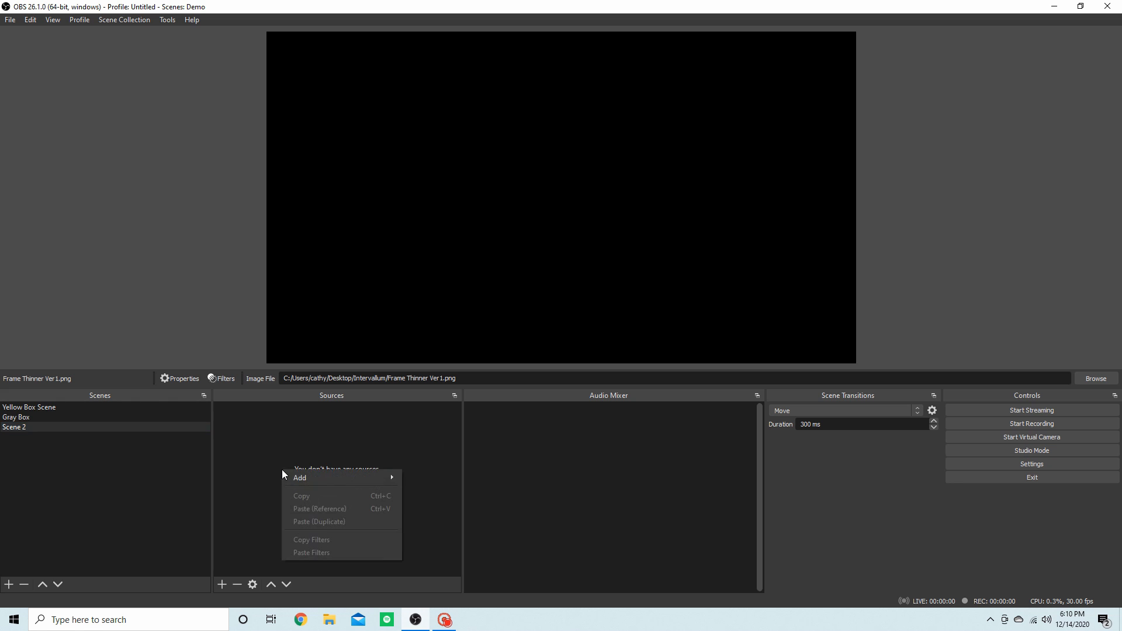
{"action": "left_click", "coordinate": [261, 450]}
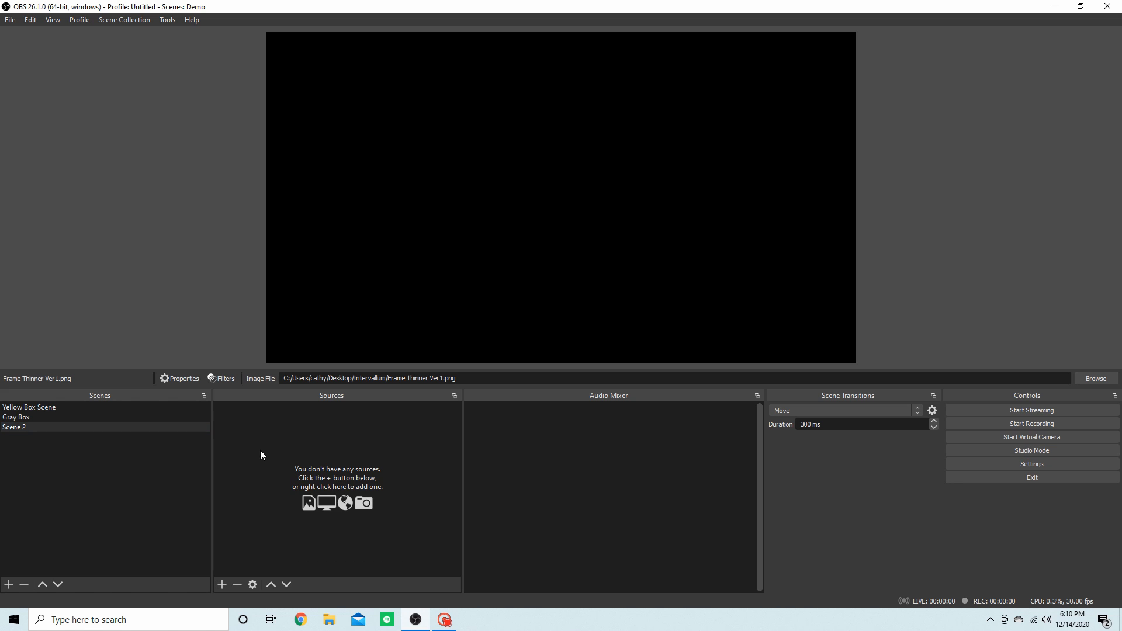
{"action": "right_click", "coordinate": [304, 445]}
{"action": "mouse_move", "coordinate": [306, 450]}
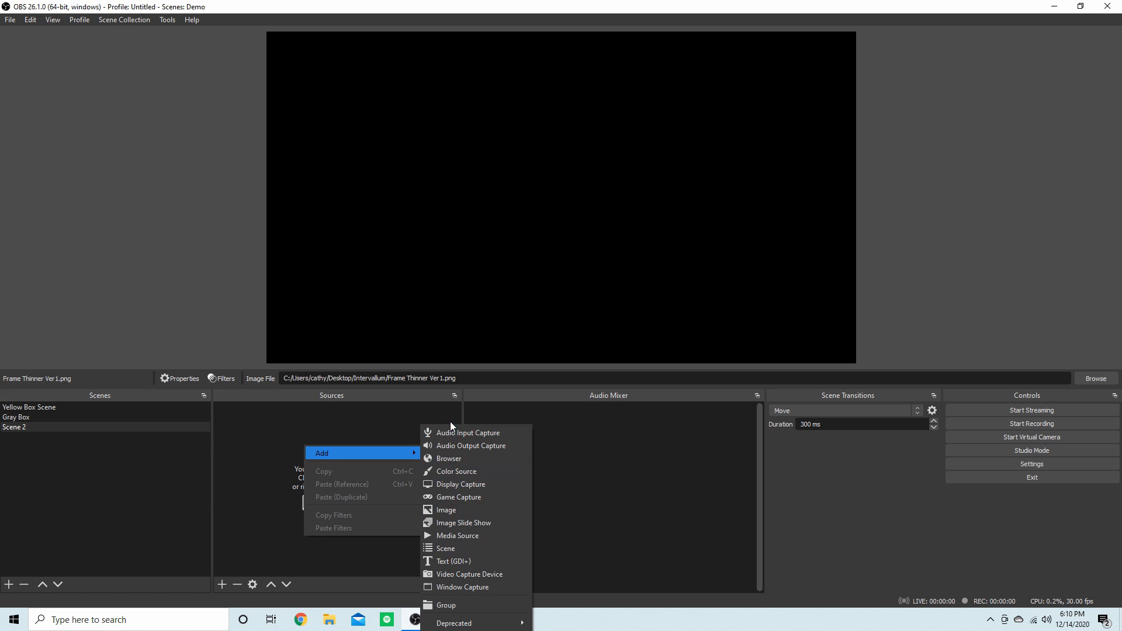
{"action": "left_click", "coordinate": [448, 553]}
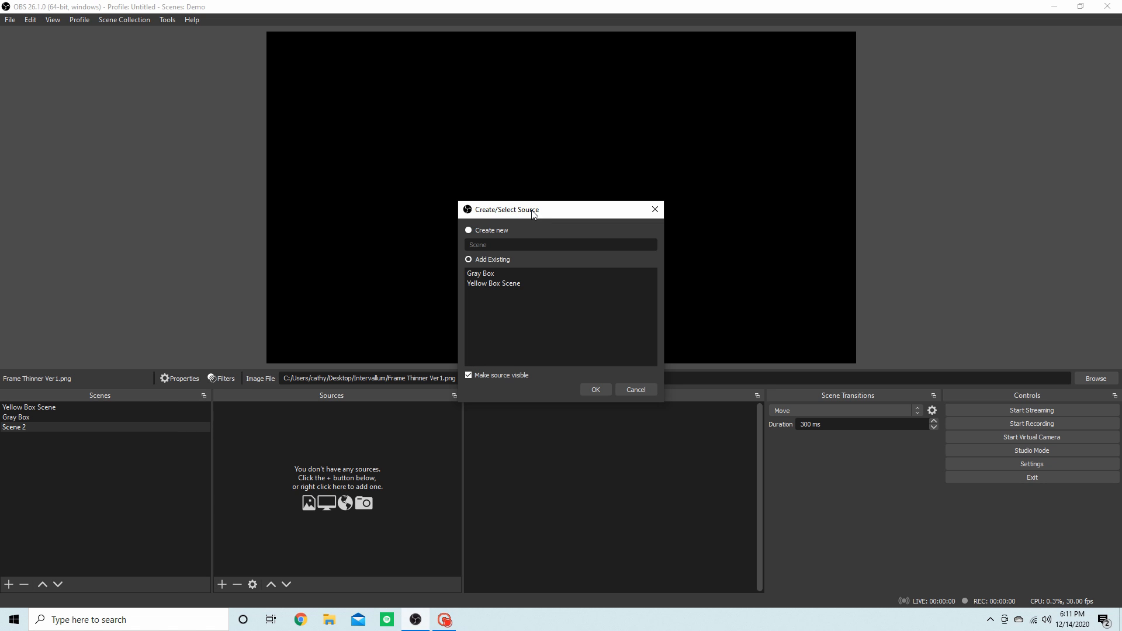
{"action": "left_click_drag", "start_coordinate": [530, 218], "coordinate": [505, 232]}
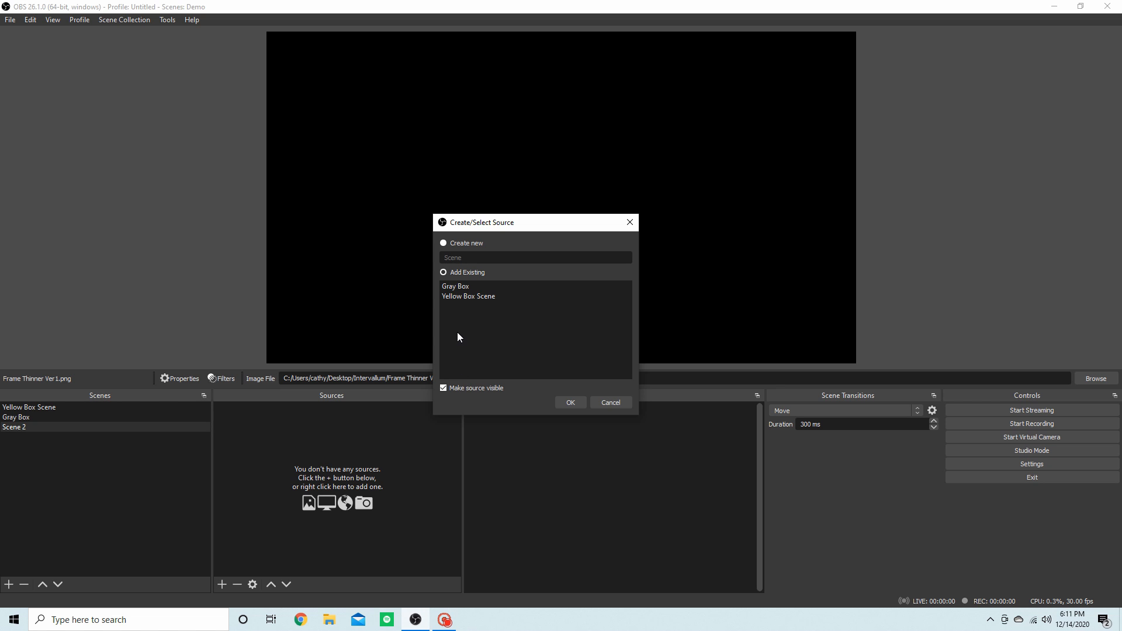
{"action": "left_click", "coordinate": [475, 298]}
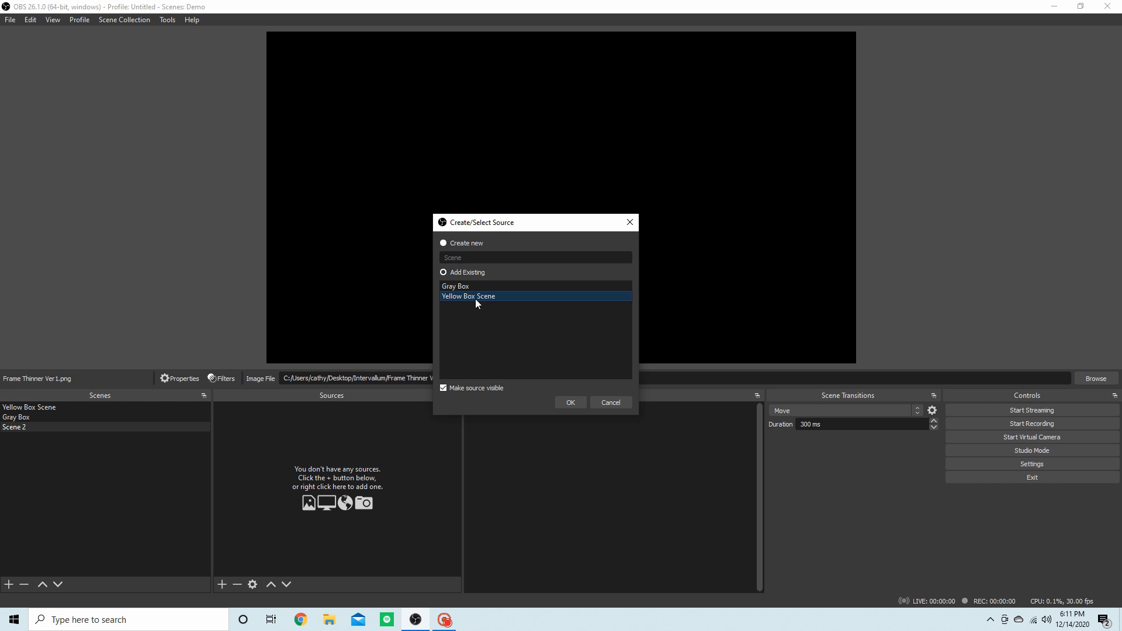
{"action": "left_click", "coordinate": [579, 403]}
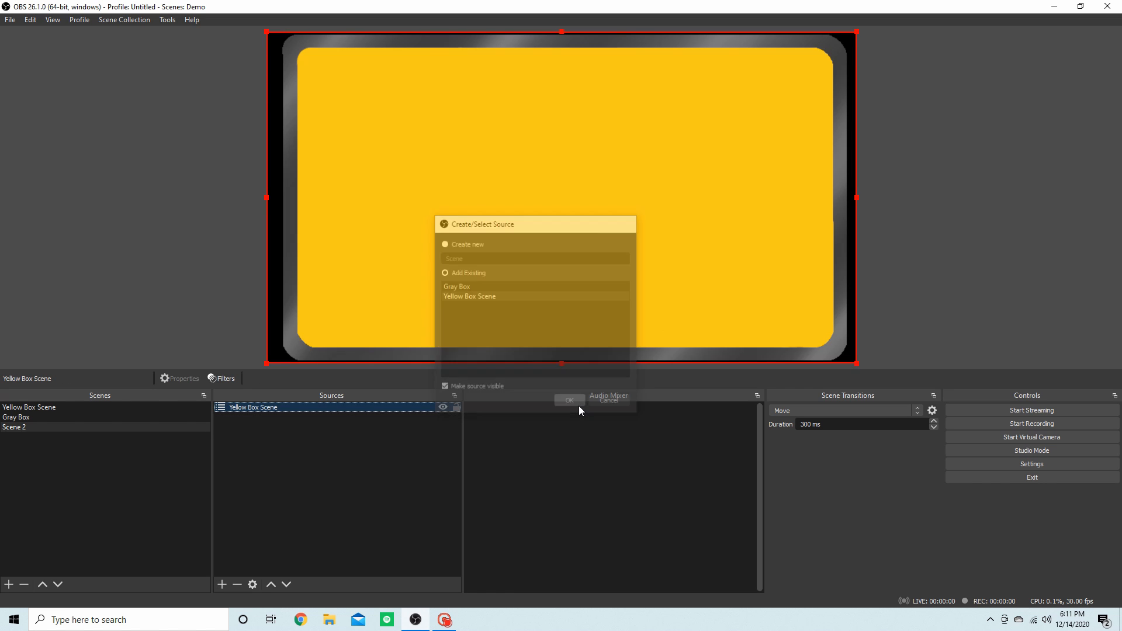
Step: Switch between Yellow Box Scene and Scene 2 to compare the original sources with the nested scene
{"action": "left_click", "coordinate": [142, 407]}
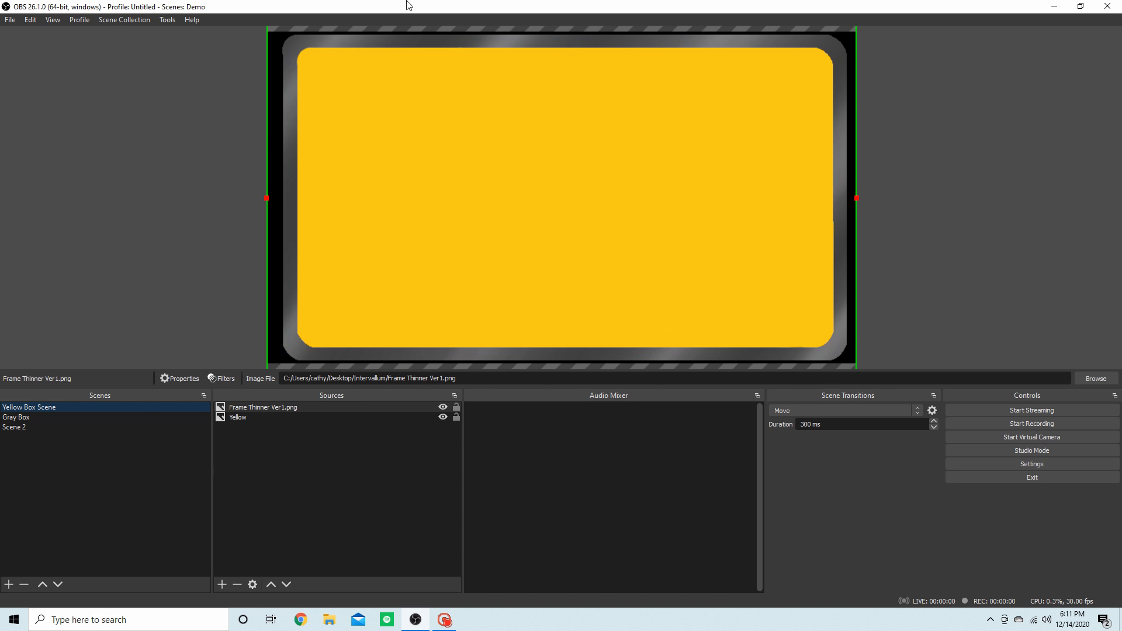
{"action": "left_click", "coordinate": [127, 426]}
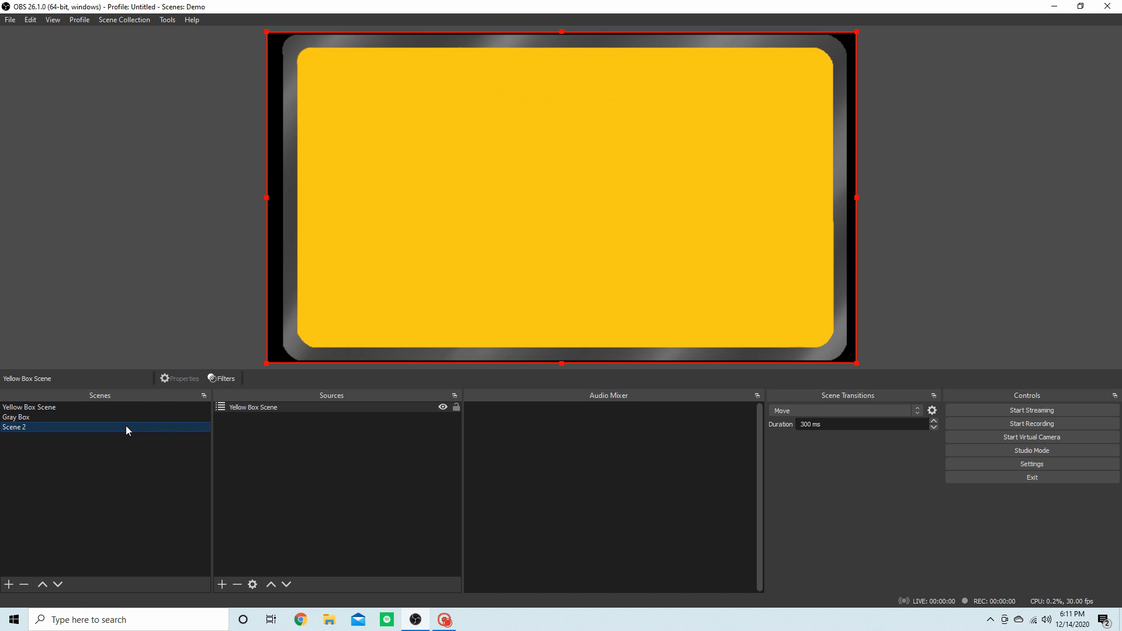
{"action": "left_click", "coordinate": [250, 408]}
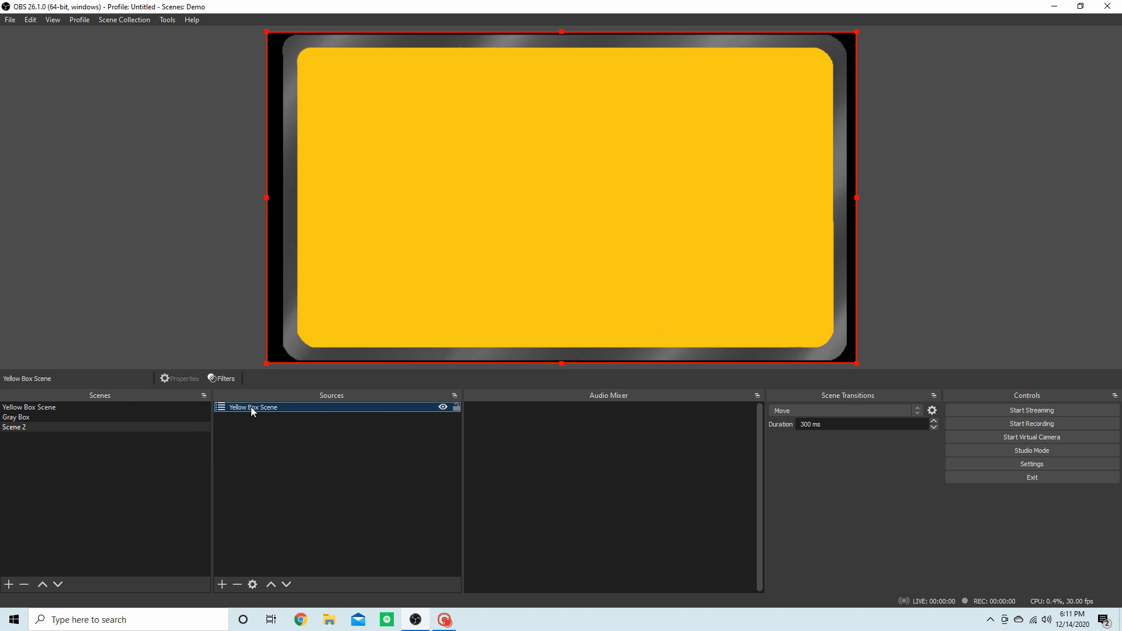
{"action": "left_click", "coordinate": [111, 406]}
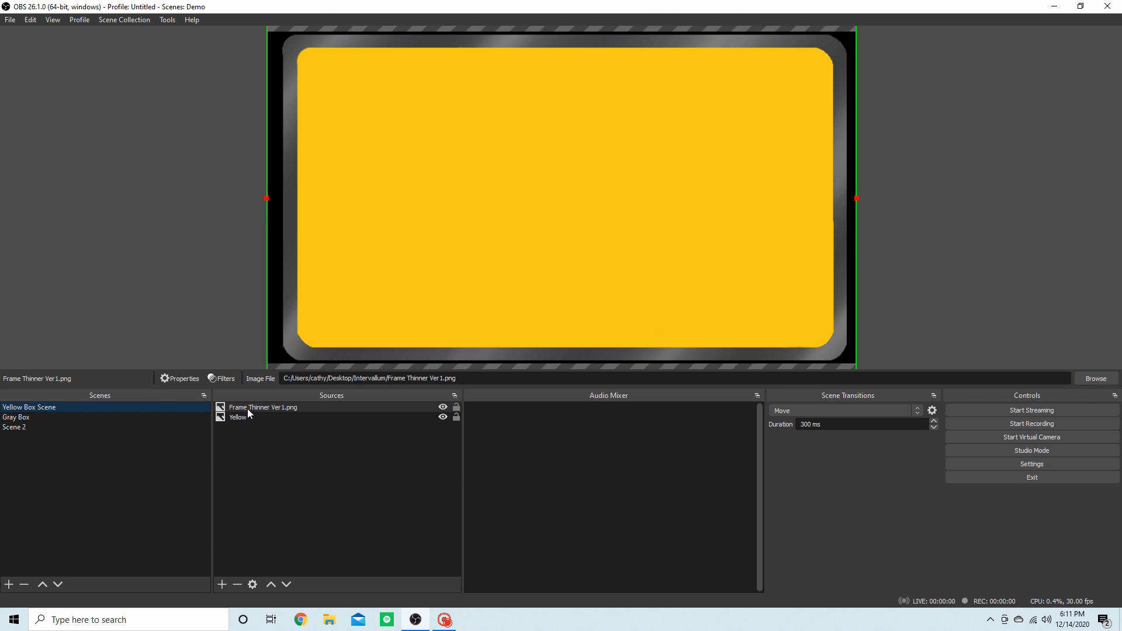
{"action": "left_click", "coordinate": [106, 427]}
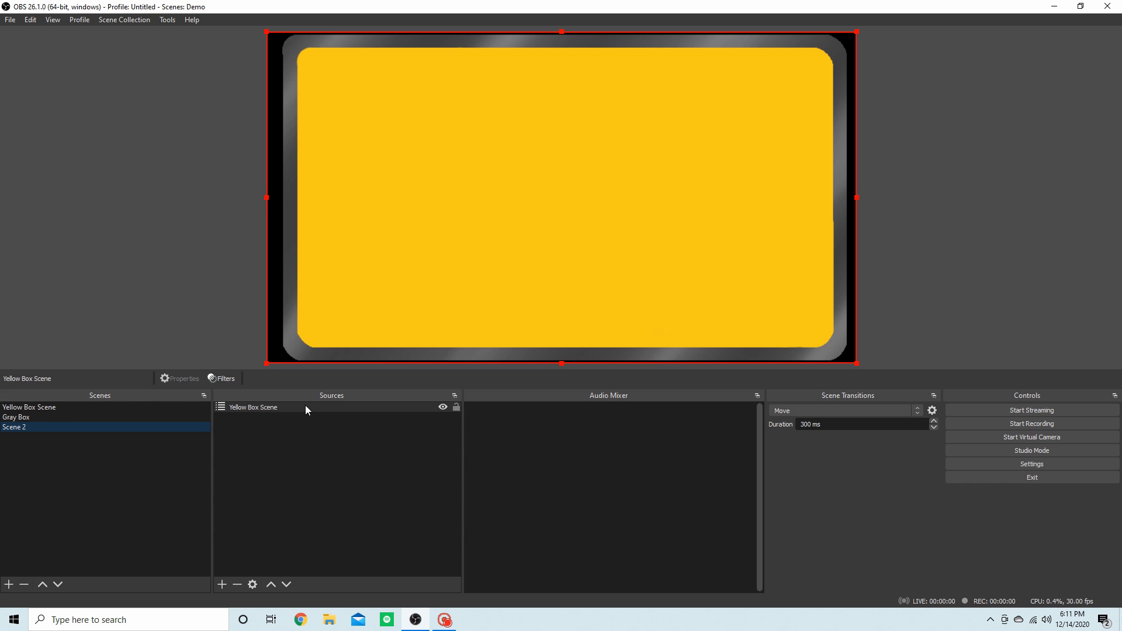
Step: Group Frame Thinner Ver1.png and Yellow in Yellow Box Scene, keep the default group name, and collapse the group
{"action": "left_click", "coordinate": [142, 408]}
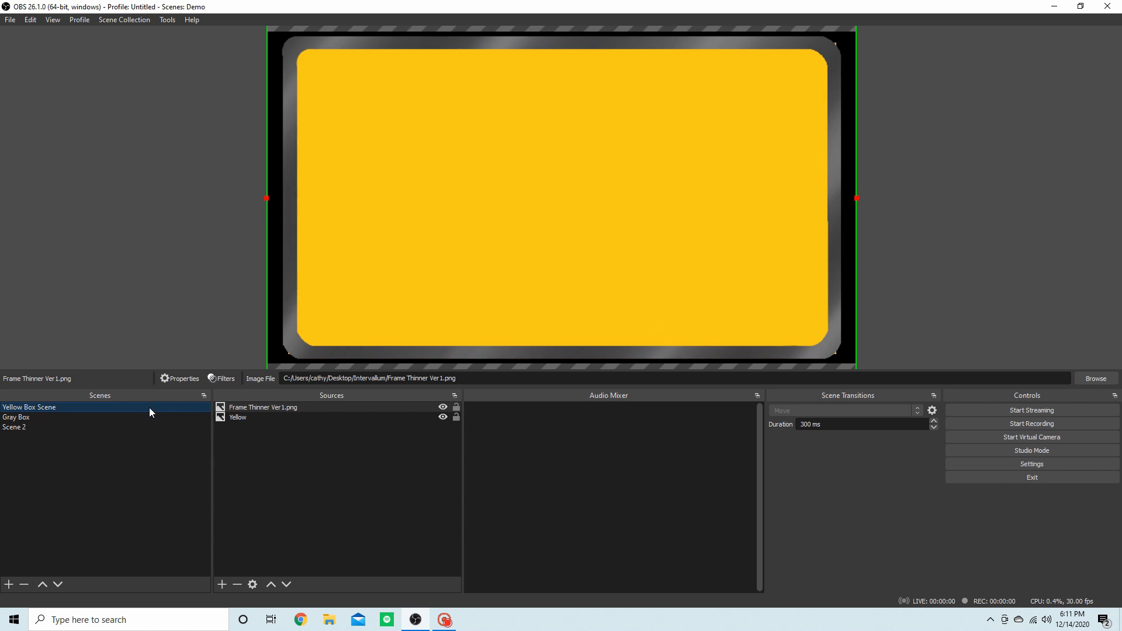
{"action": "left_click", "coordinate": [250, 409]}
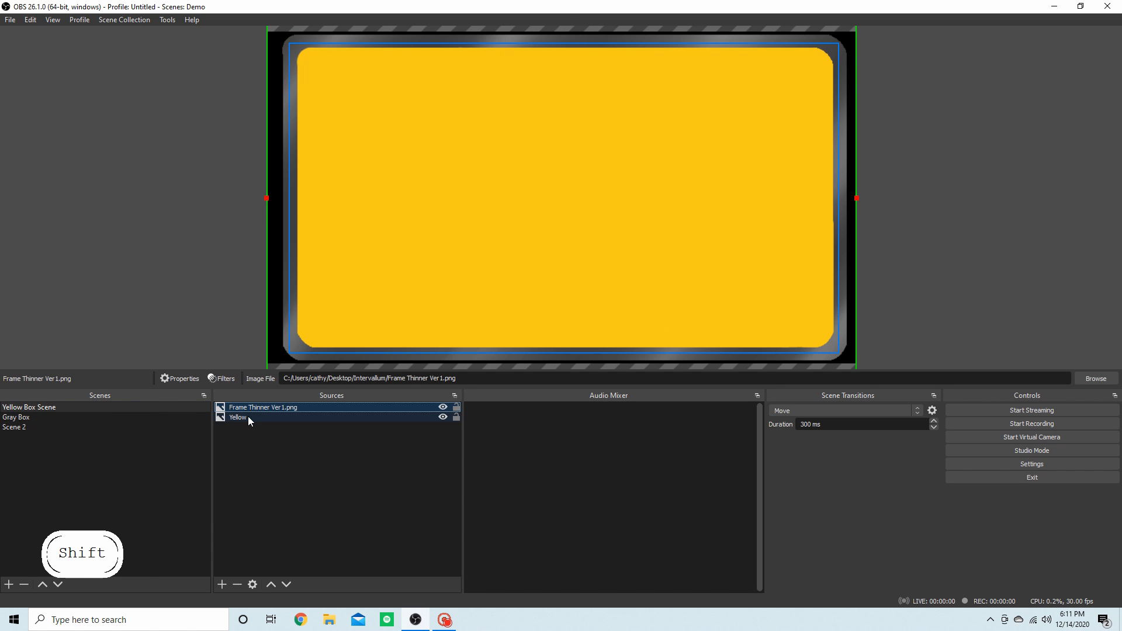
{"action": "left_click", "coordinate": [248, 416], "text": "shift"}
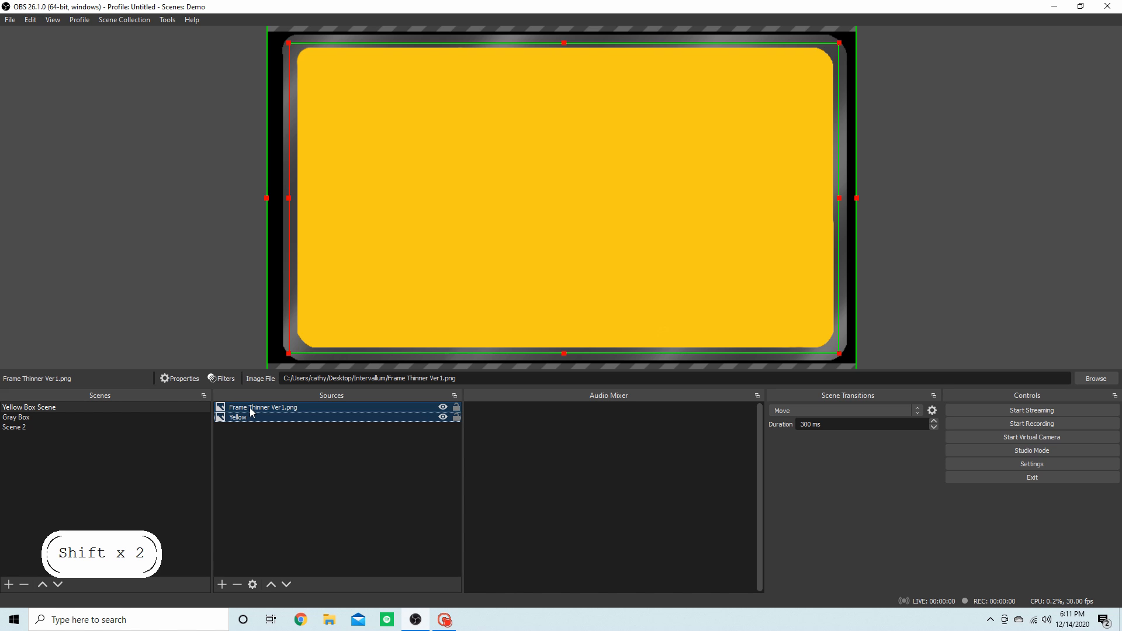
{"action": "left_click", "coordinate": [252, 409]}
{"action": "right_click", "coordinate": [251, 408]}
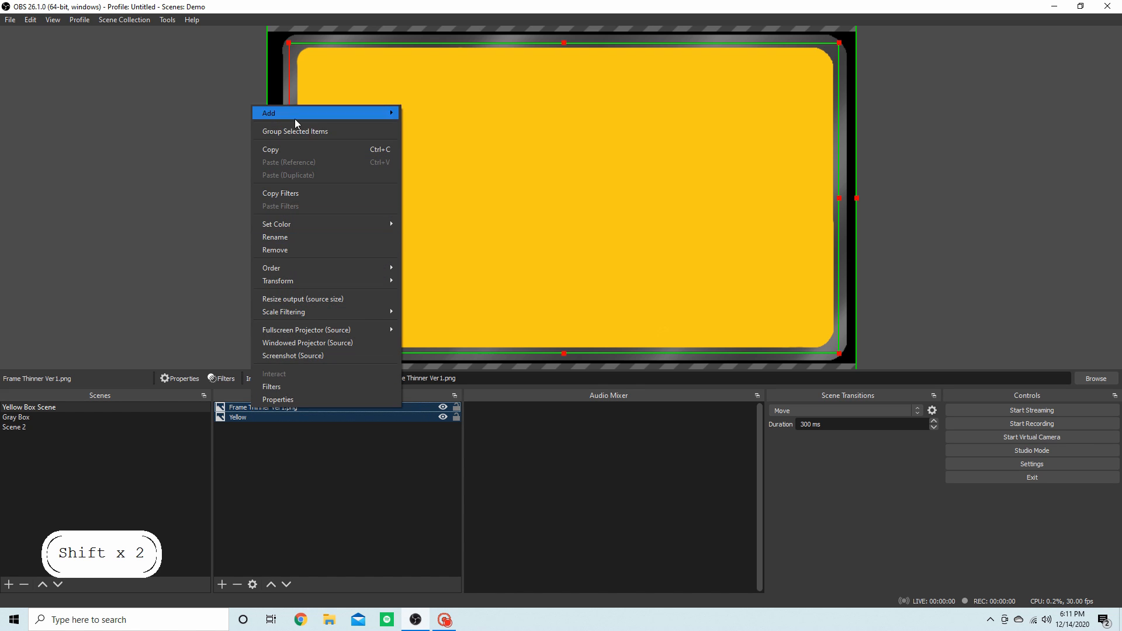
{"action": "left_click", "coordinate": [299, 134]}
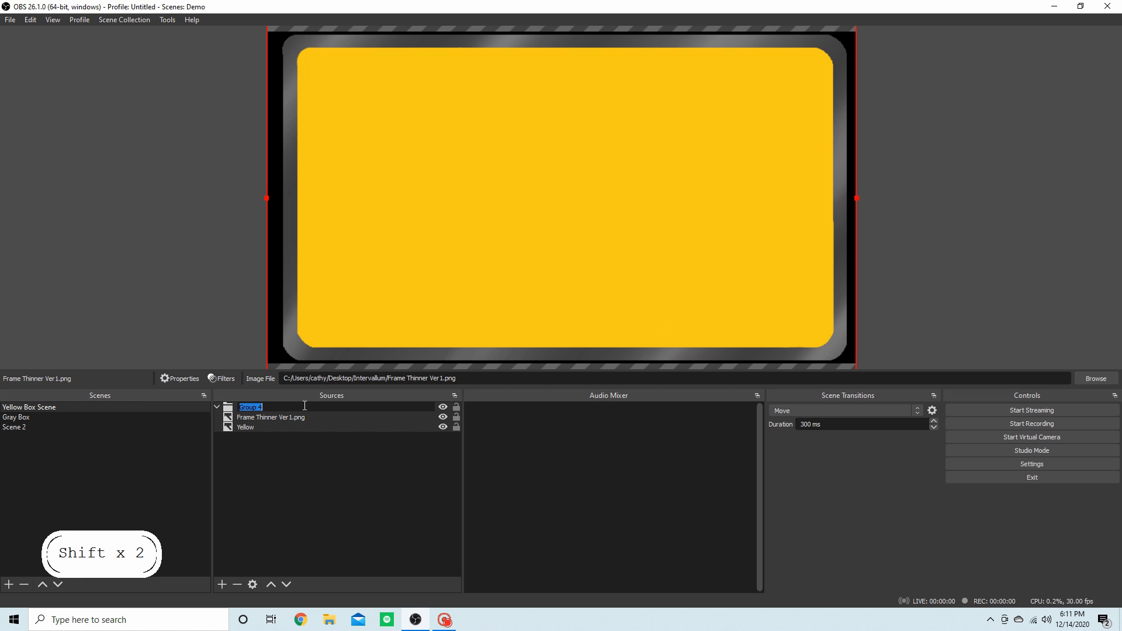
{"action": "key", "text": "Return"}
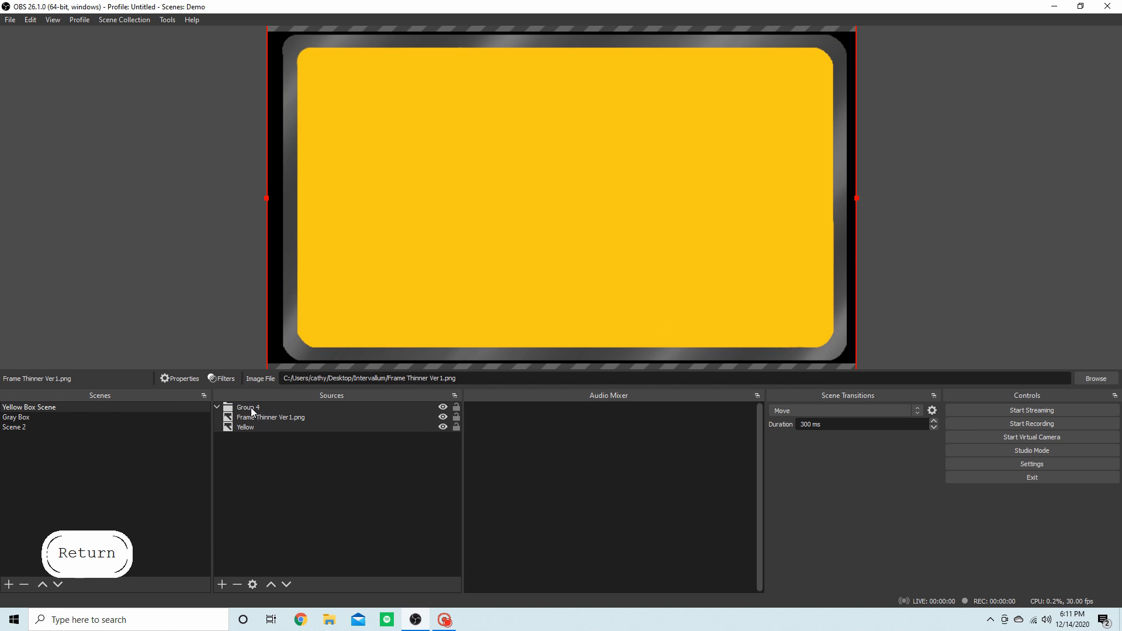
{"action": "left_click", "coordinate": [216, 407]}
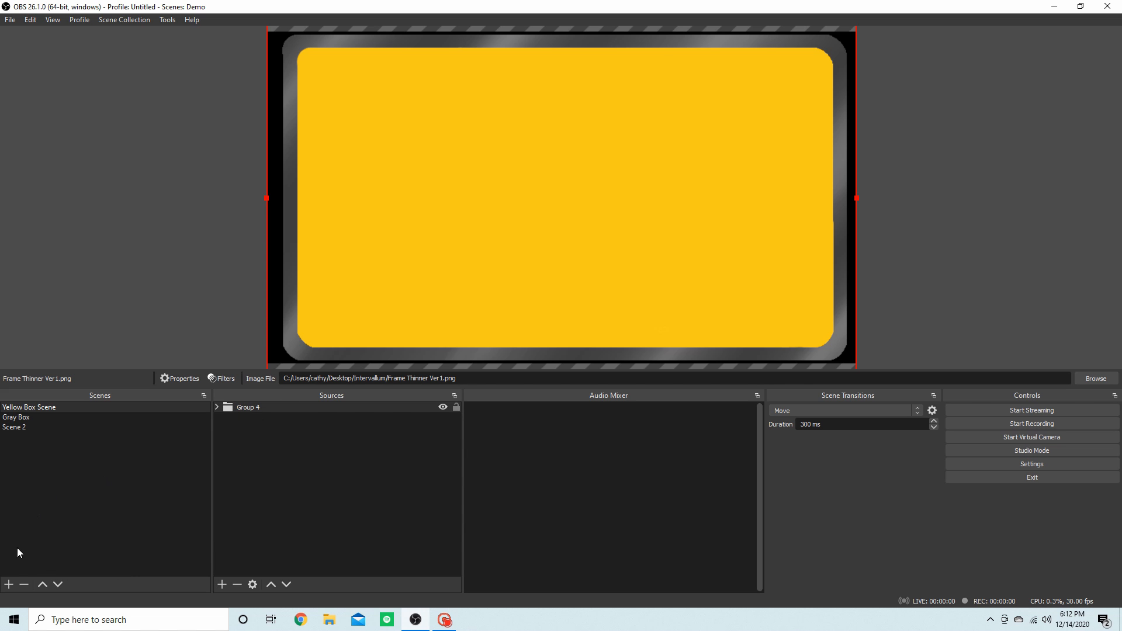
Step: Add a scene with the default name Scene 3 and insert the existing Group 4 as its source
{"action": "left_click", "coordinate": [9, 584]}
{"action": "left_click", "coordinate": [544, 326]}
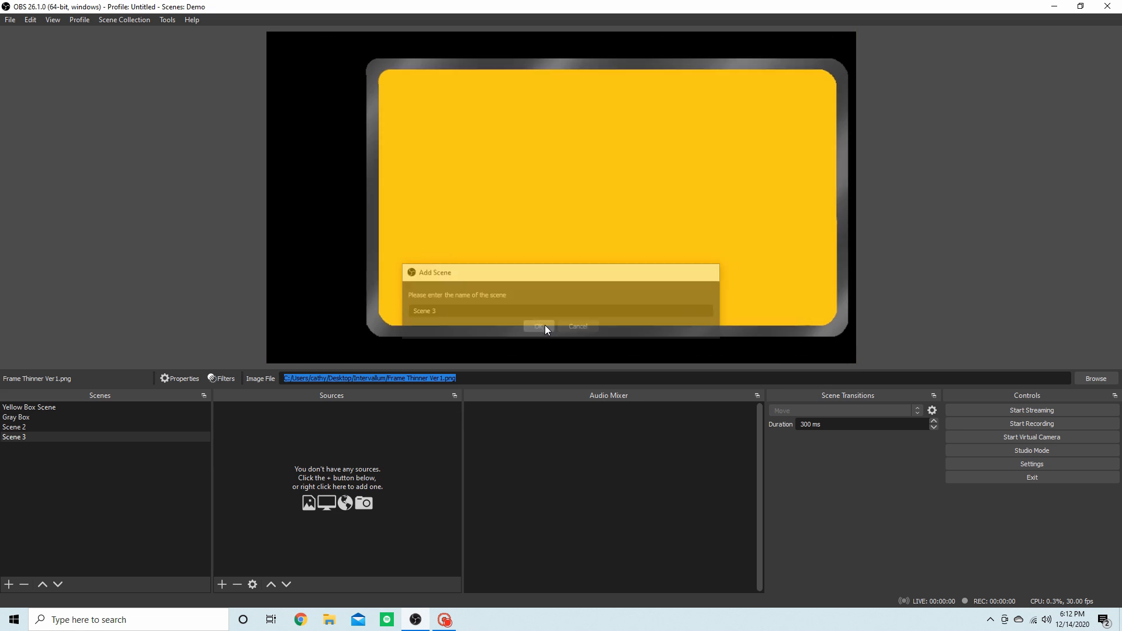
{"action": "right_click", "coordinate": [280, 440]}
{"action": "mouse_move", "coordinate": [292, 446]}
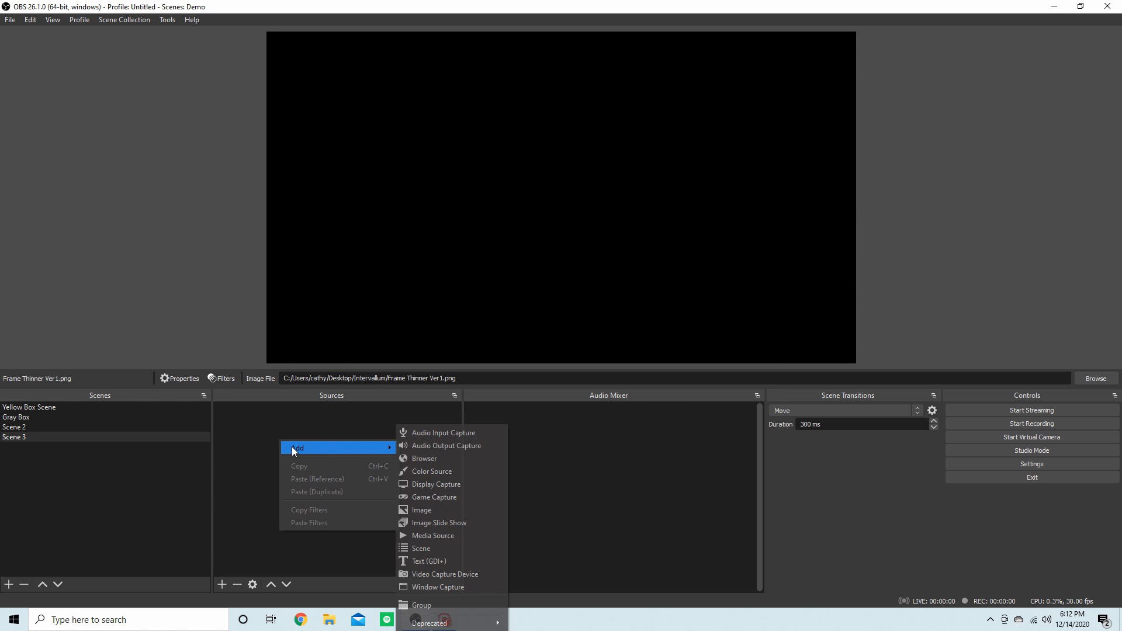
{"action": "left_click", "coordinate": [423, 606]}
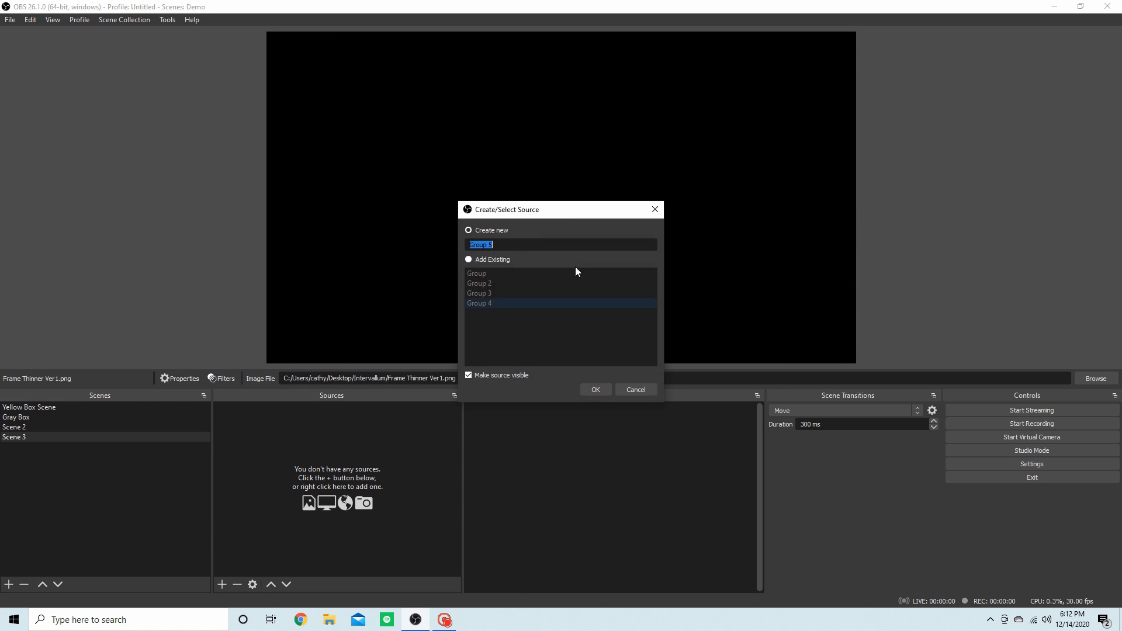
{"action": "left_click", "coordinate": [469, 260]}
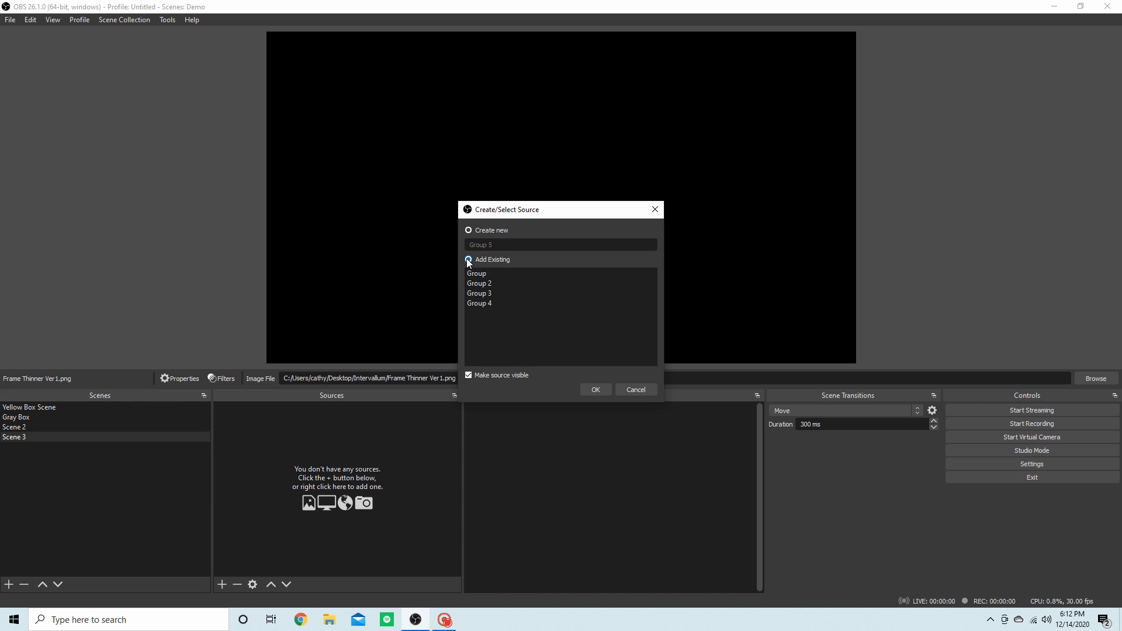
{"action": "left_click", "coordinate": [478, 304]}
{"action": "left_click", "coordinate": [596, 390]}
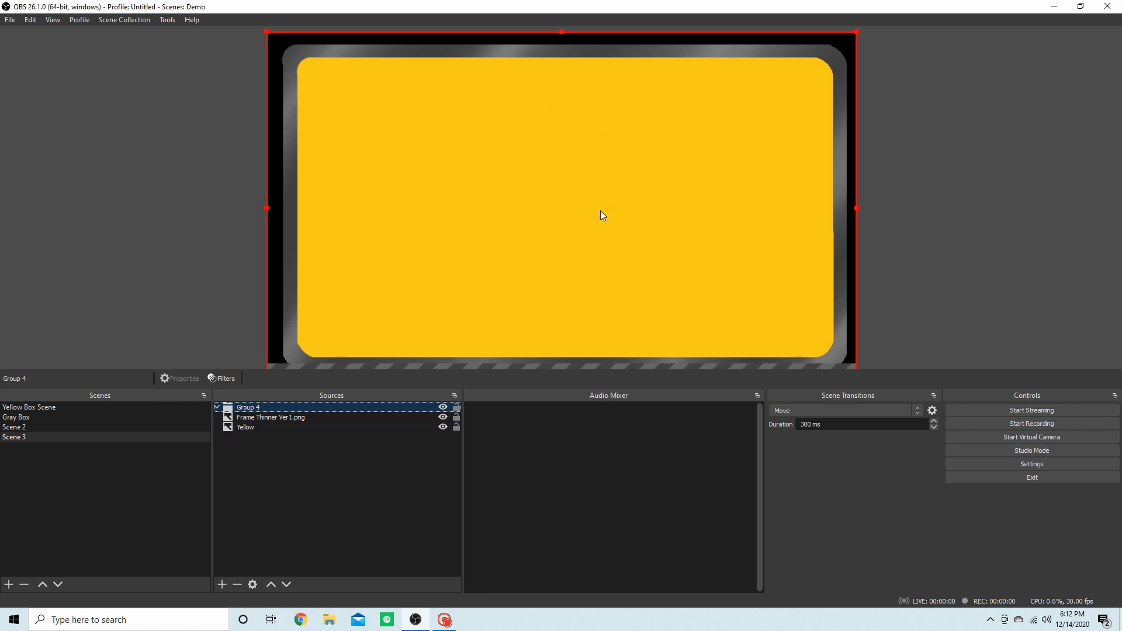
Step: Move Group 4 slightly upward in Scene 3 so the whole yellow box and frame fit within the canvas
{"action": "left_click_drag", "start_coordinate": [602, 212], "coordinate": [578, 203]}
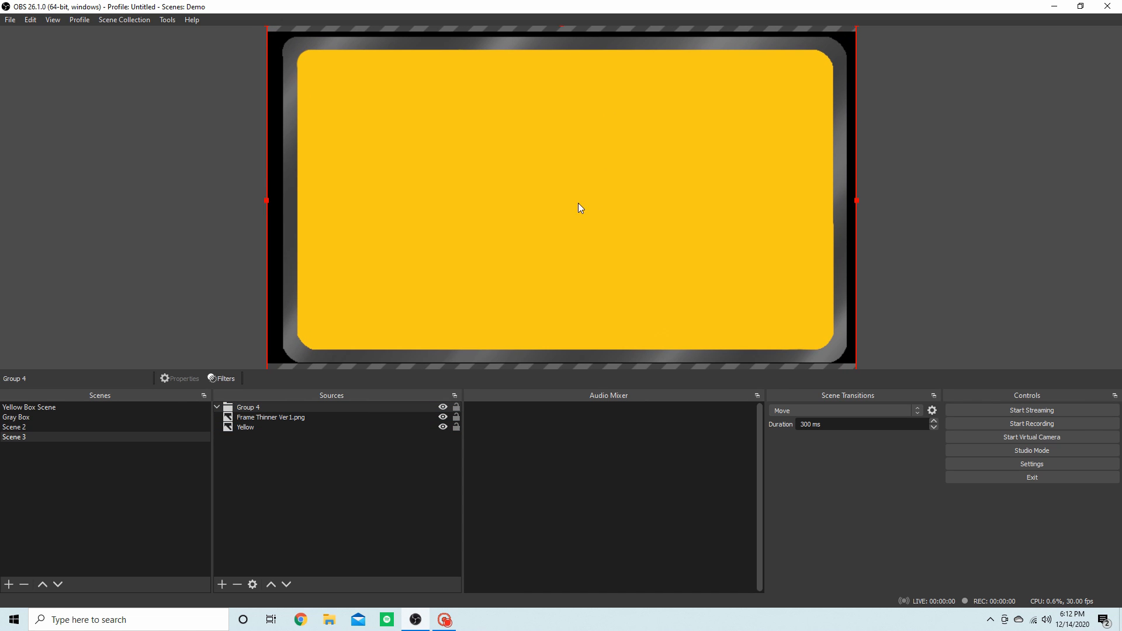
{"action": "left_click", "coordinate": [243, 426]}
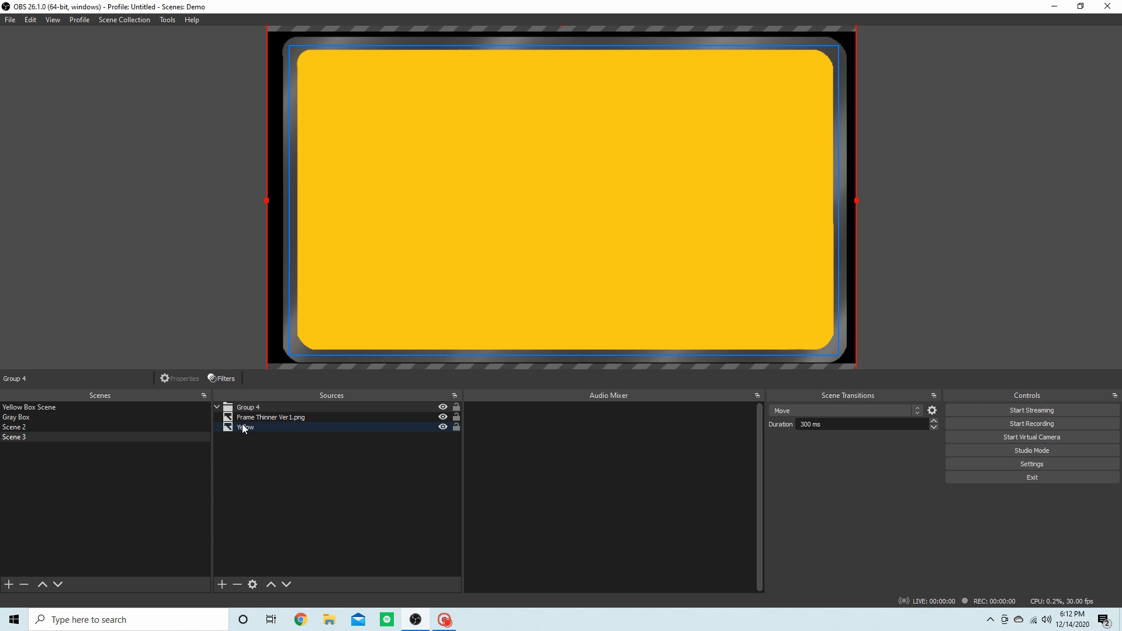
{"action": "left_click", "coordinate": [244, 420]}
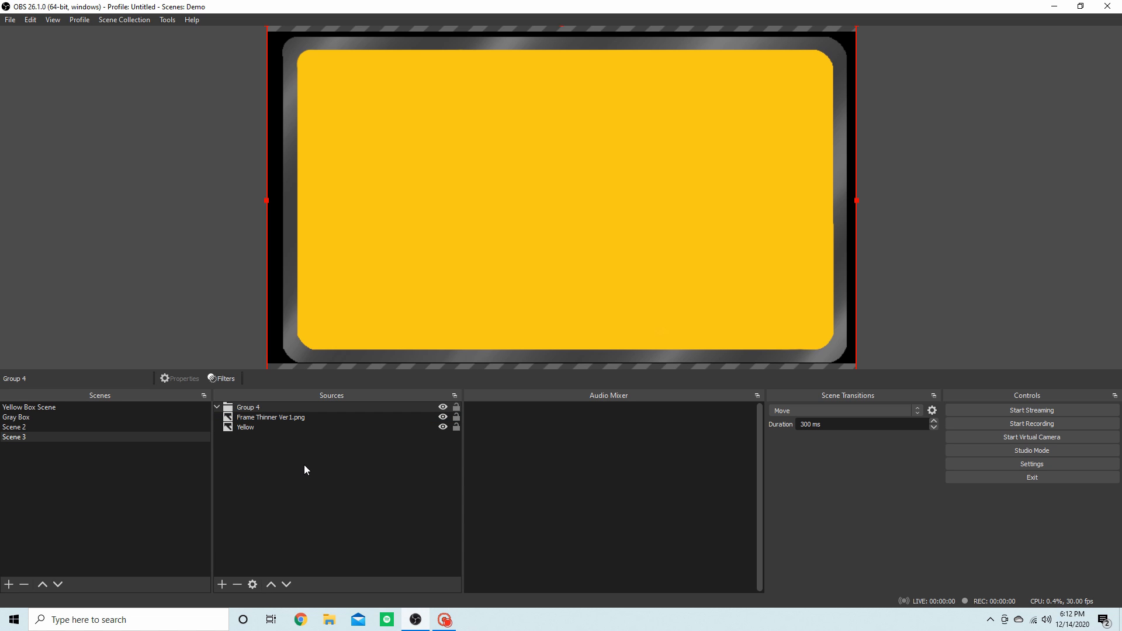
Step: Stretch the Yellow source inside Scene 3's group to the canvas's right edge and compare the result with Yellow Box Scene
{"action": "left_click", "coordinate": [247, 428]}
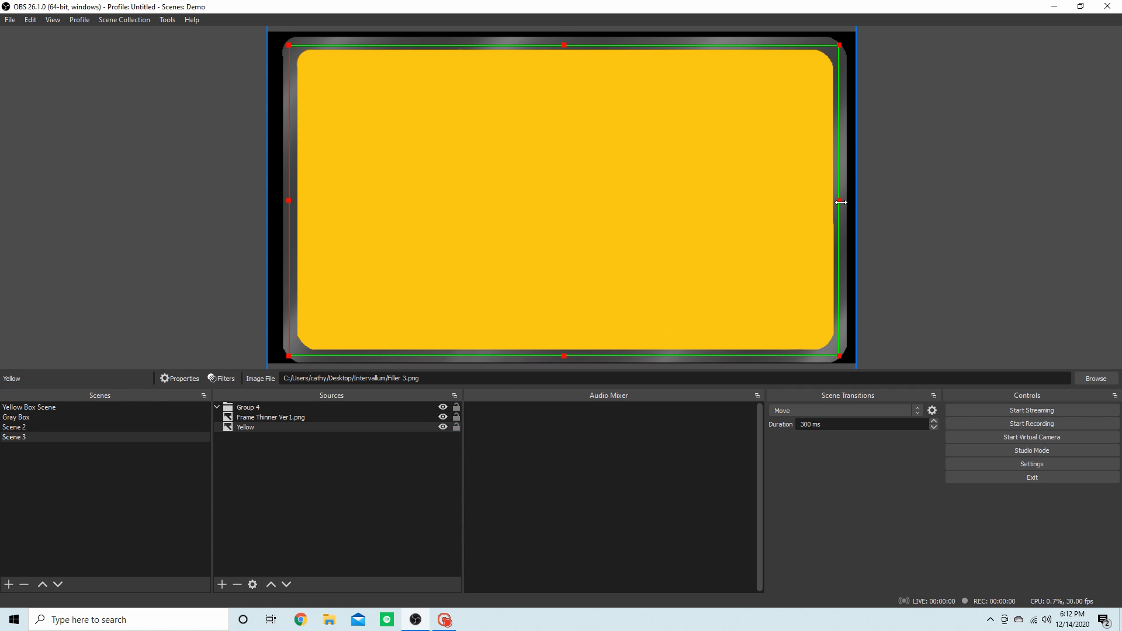
{"action": "left_click_drag", "start_coordinate": [839, 201], "coordinate": [856, 201]}
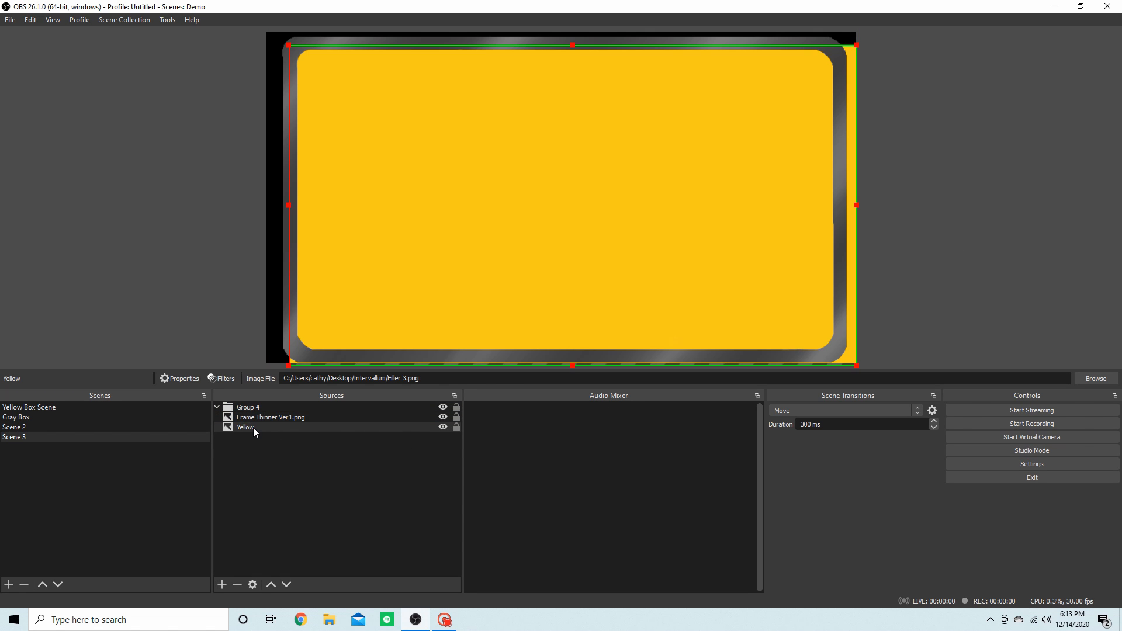
{"action": "left_click", "coordinate": [105, 407]}
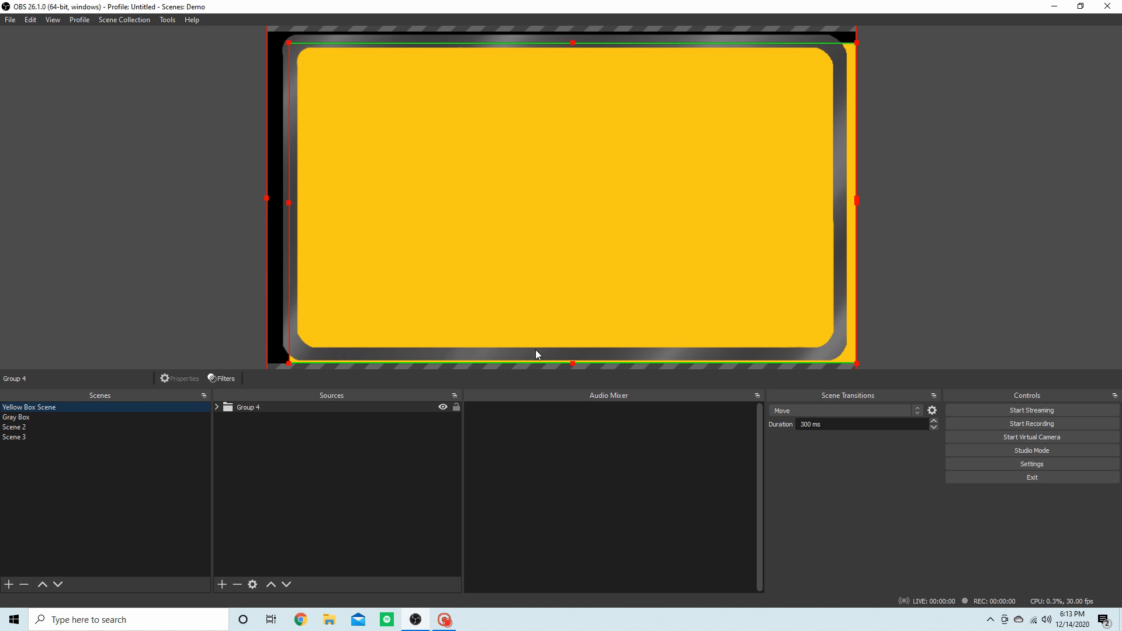
{"action": "left_click", "coordinate": [50, 437]}
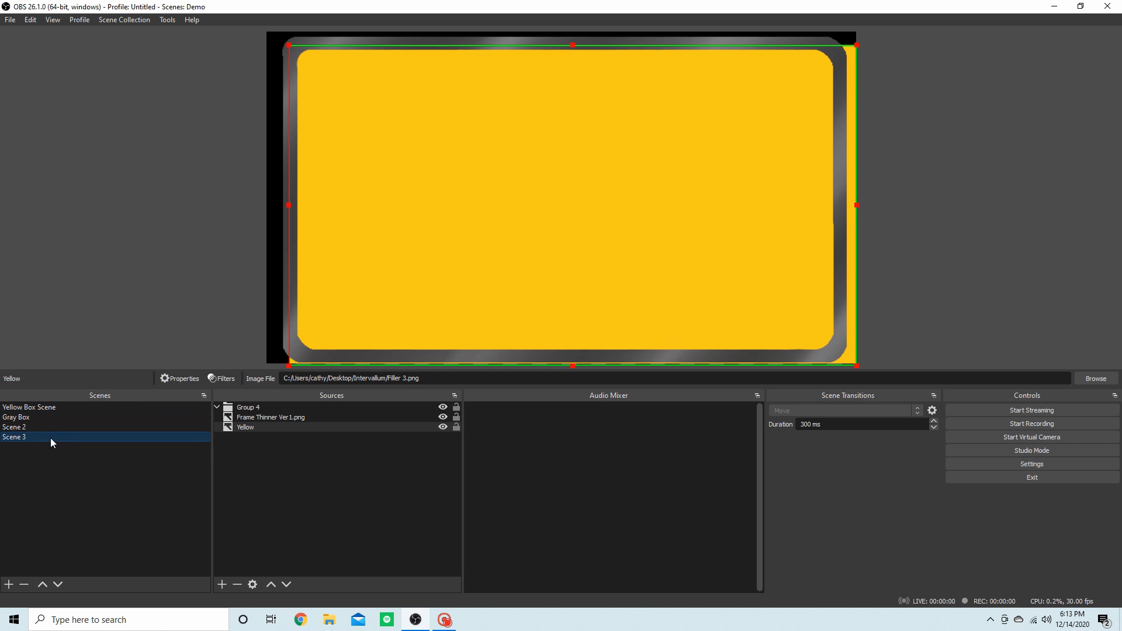
{"action": "left_click", "coordinate": [75, 407]}
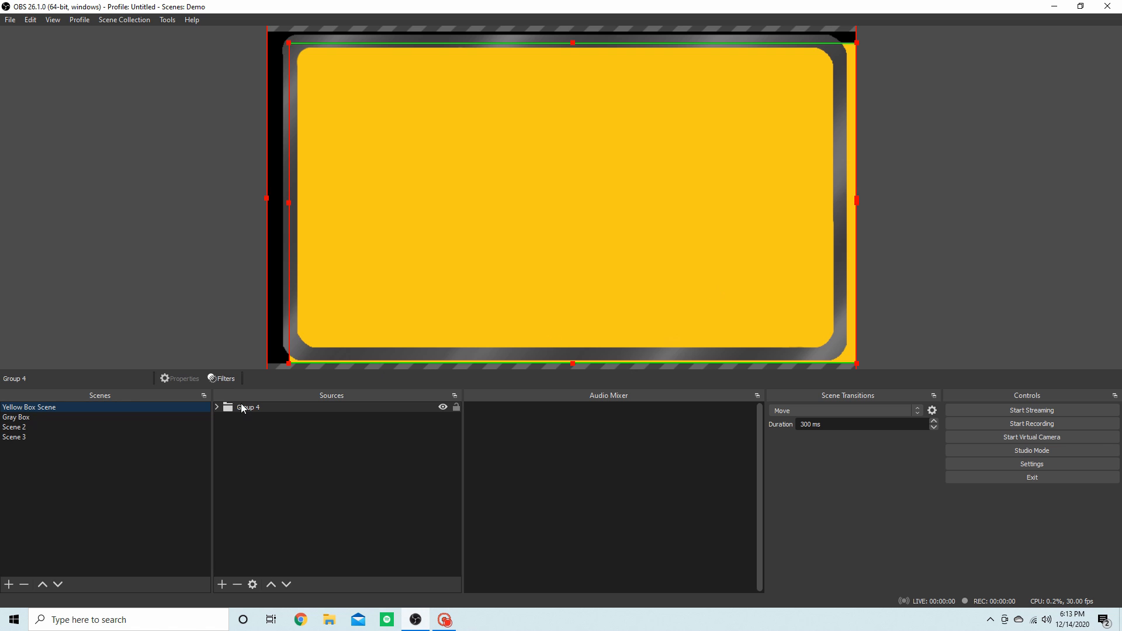
Step: Expand Group 4 in Yellow Box Scene, restore the Yellow source to its size within the frame, and clear the selection
{"action": "left_click", "coordinate": [216, 407]}
{"action": "left_click", "coordinate": [266, 416]}
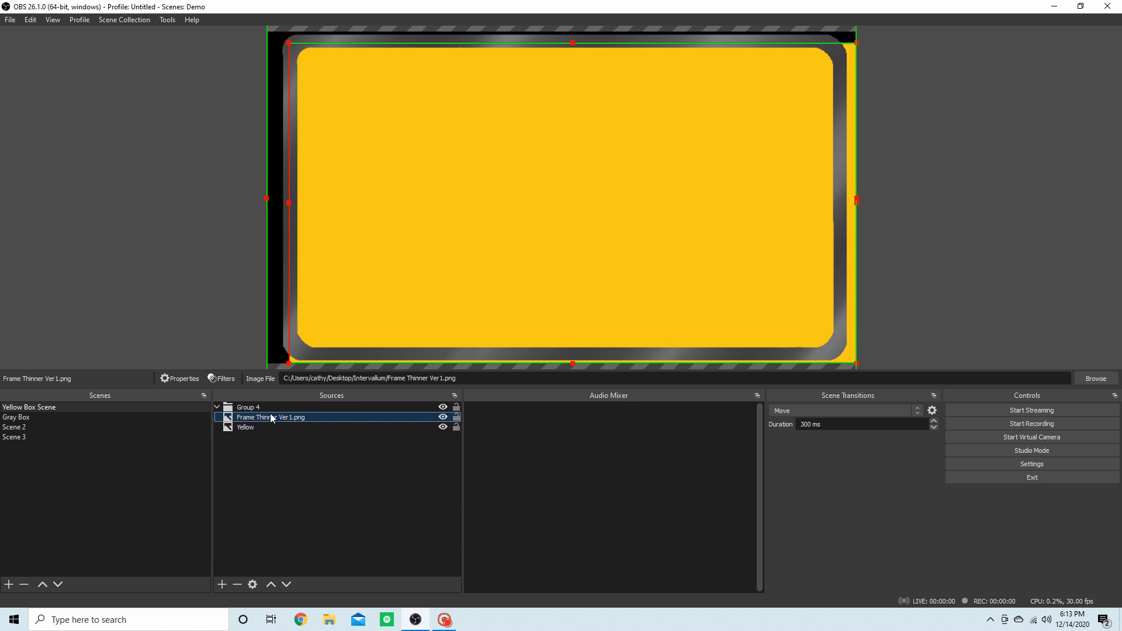
{"action": "left_click_drag", "start_coordinate": [570, 362], "coordinate": [571, 356]}
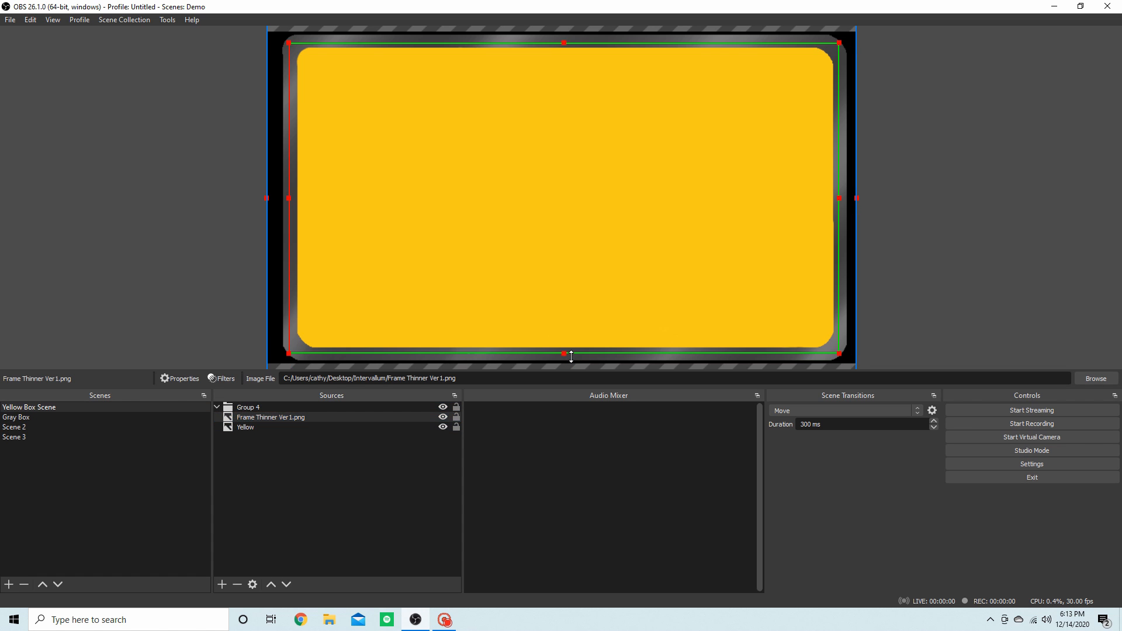
{"action": "left_click", "coordinate": [884, 250]}
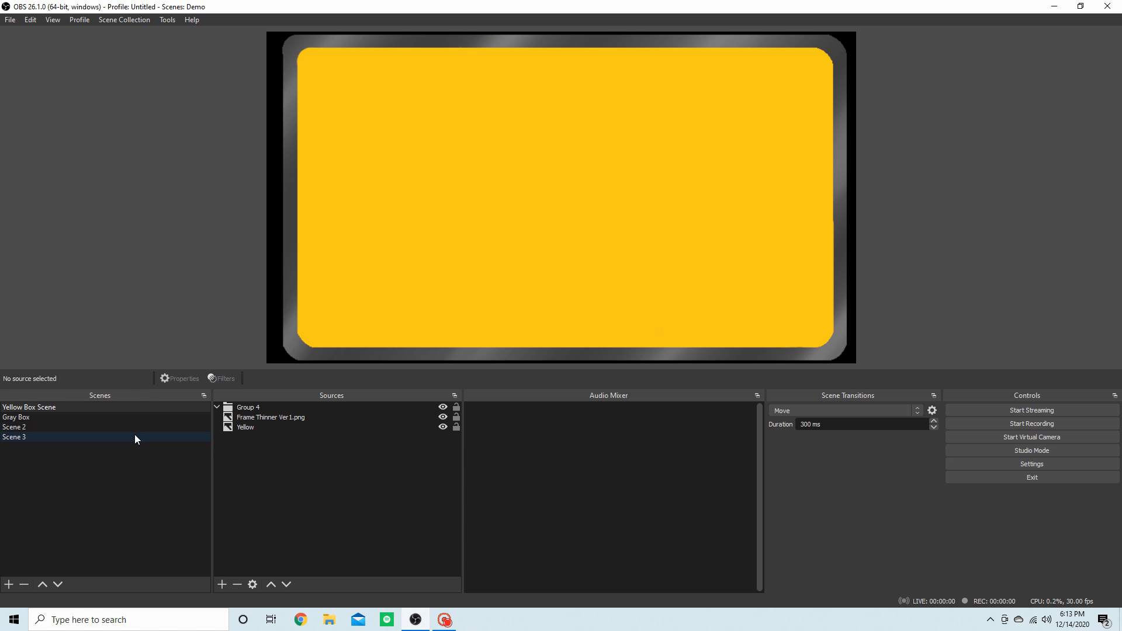
Step: Check which existing groups can be added to Scene 3, without adding one
{"action": "left_click", "coordinate": [135, 438]}
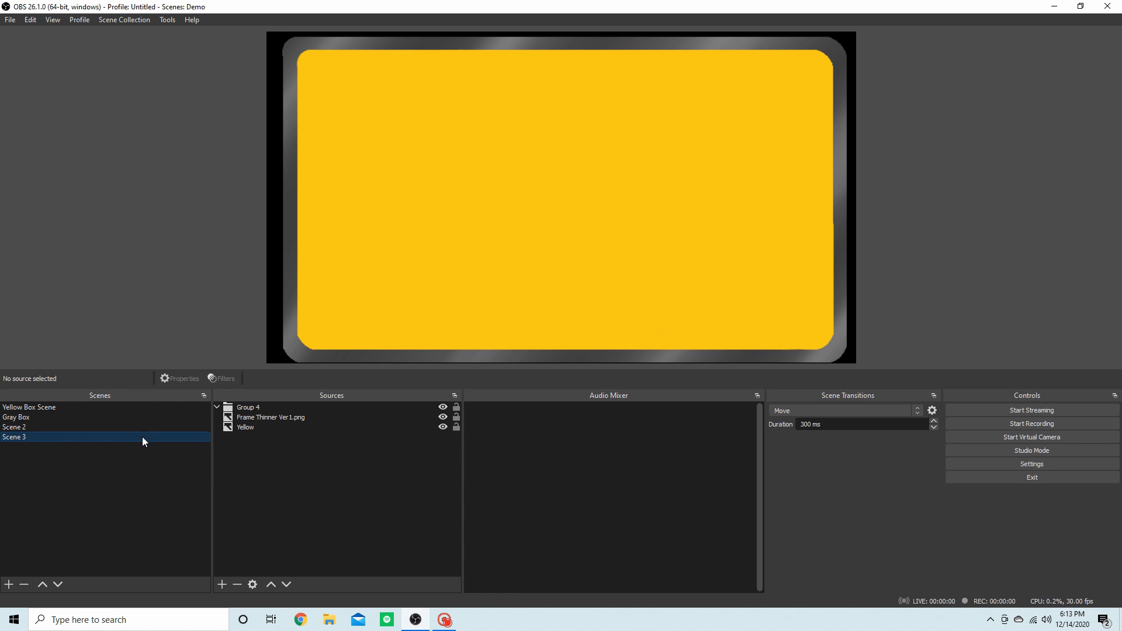
{"action": "right_click", "coordinate": [259, 455]}
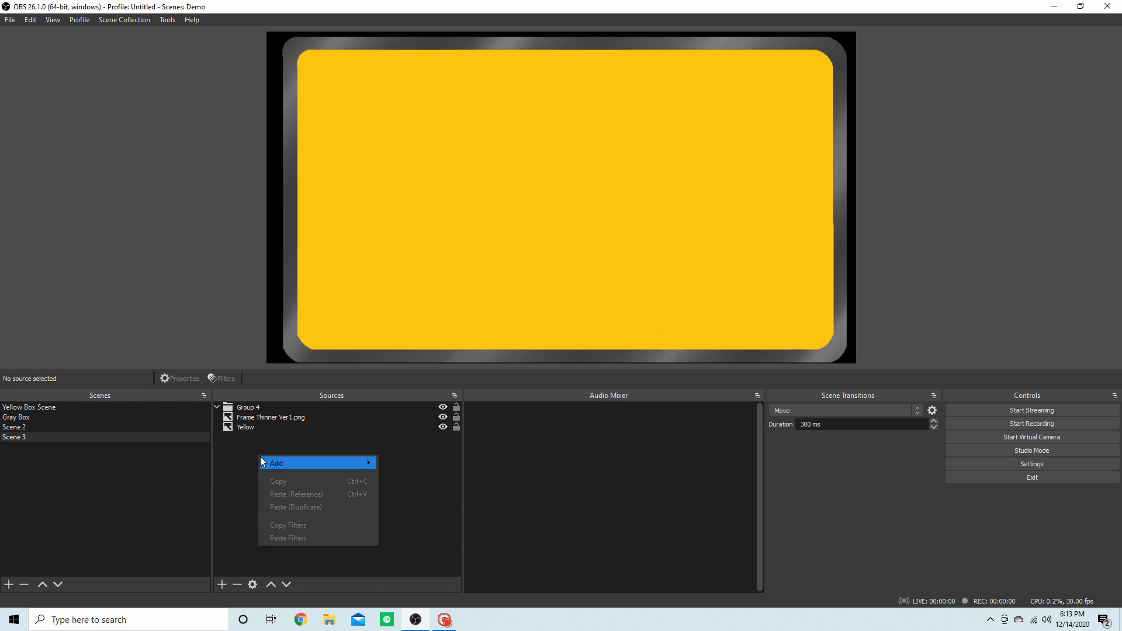
{"action": "mouse_move", "coordinate": [261, 457]}
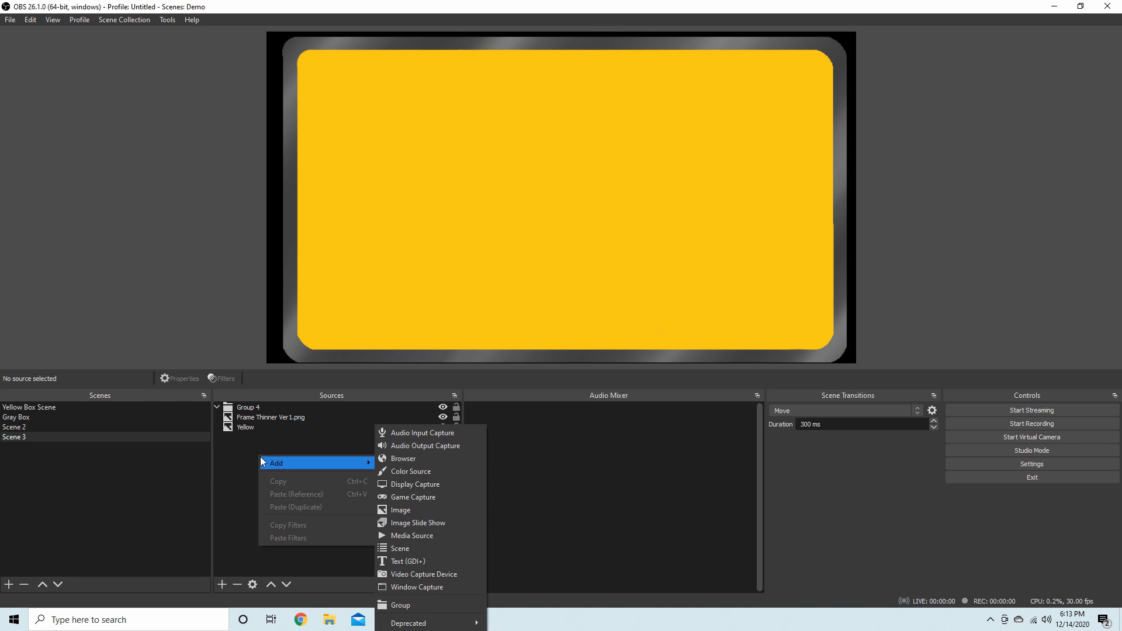
{"action": "left_click", "coordinate": [408, 611]}
{"action": "left_click", "coordinate": [468, 261]}
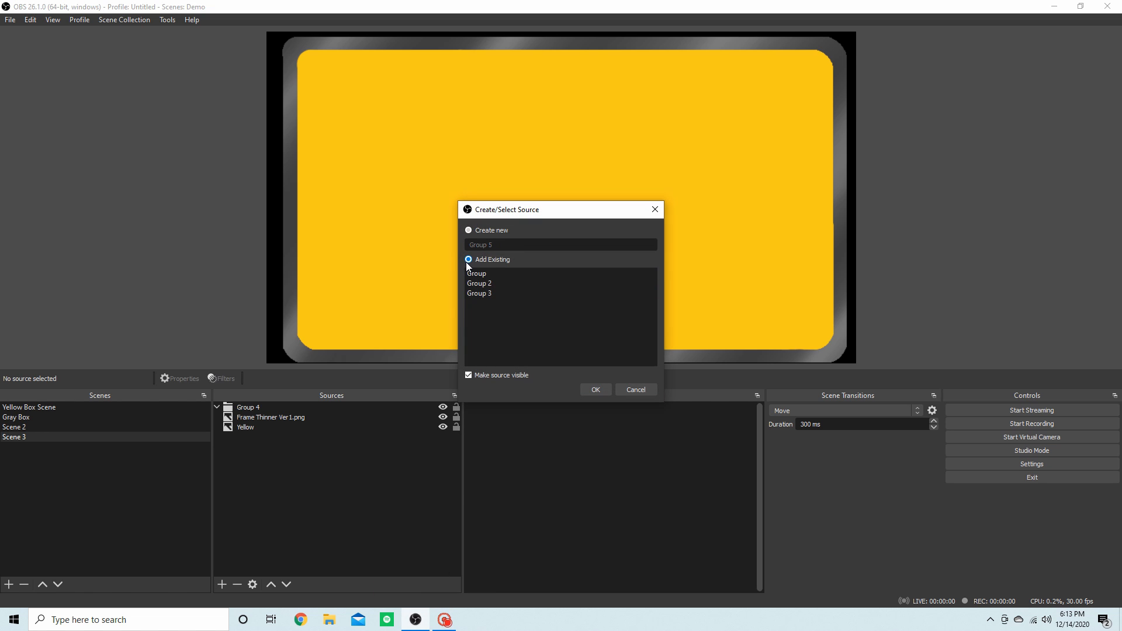
{"action": "left_click", "coordinate": [482, 293]}
{"action": "left_click", "coordinate": [648, 388]}
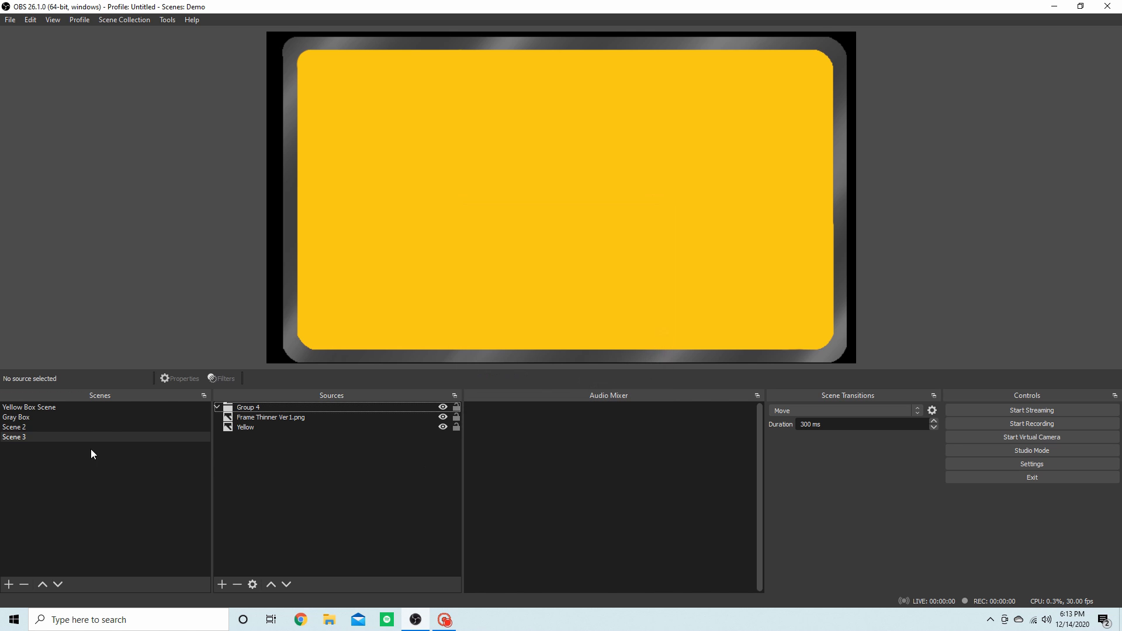
Step: Add the existing Yellow Box Scene to Scene 2 a second time and scale the new copy to about three quarters size
{"action": "left_click", "coordinate": [91, 426]}
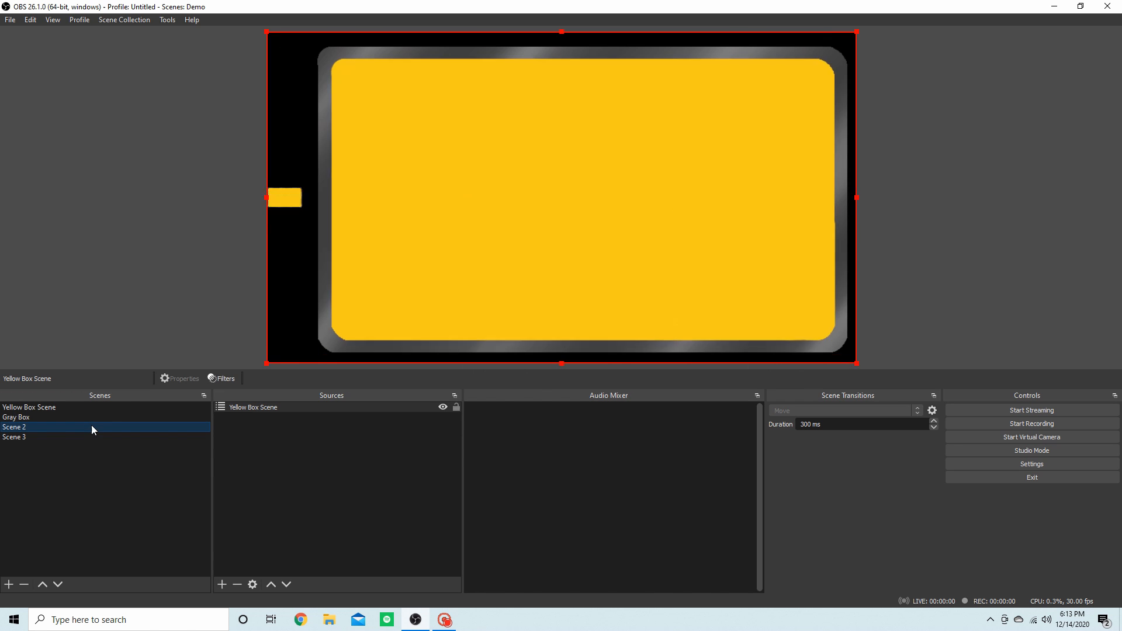
{"action": "right_click", "coordinate": [269, 409]}
{"action": "left_click", "coordinate": [275, 467]}
{"action": "left_click", "coordinate": [280, 406]}
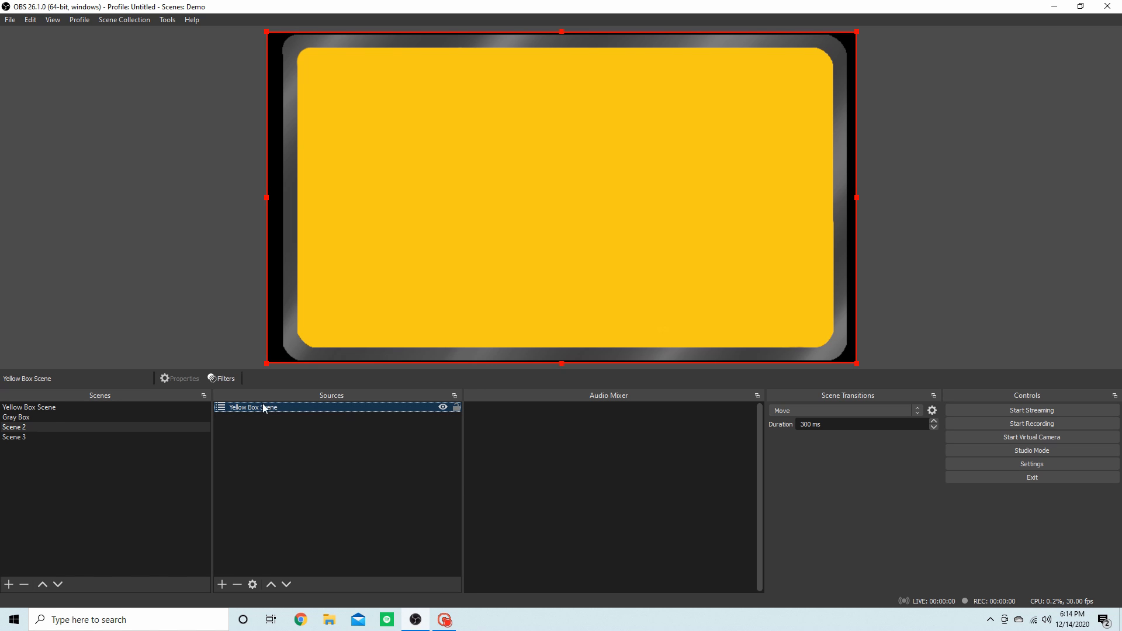
{"action": "right_click", "coordinate": [315, 449]}
{"action": "mouse_move", "coordinate": [328, 457]}
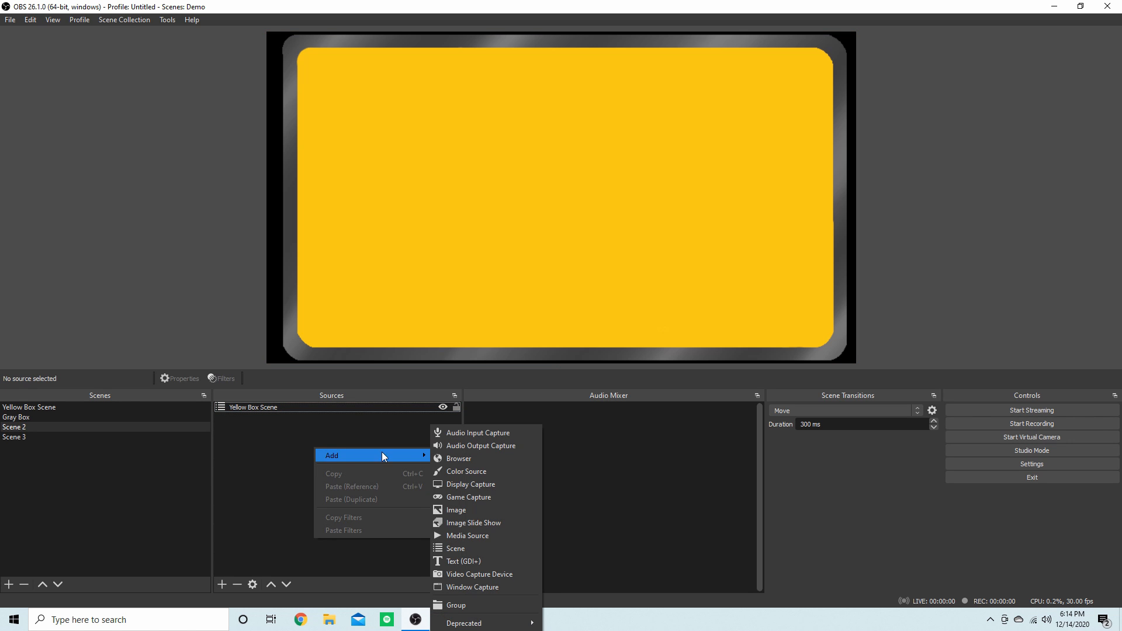
{"action": "left_click", "coordinate": [465, 550]}
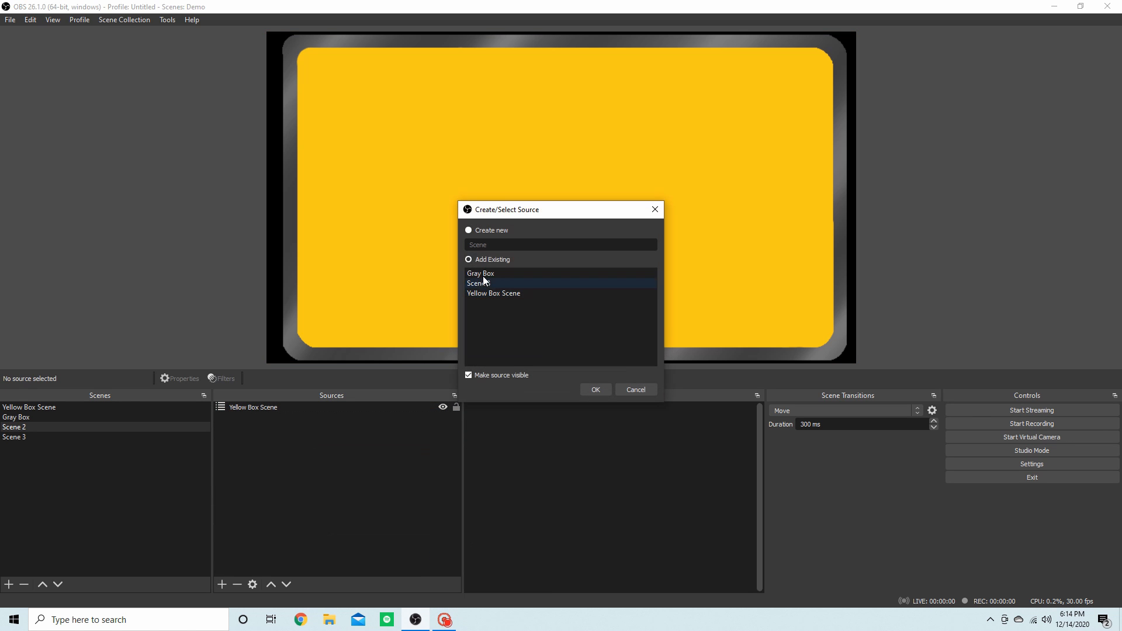
{"action": "left_click", "coordinate": [499, 293]}
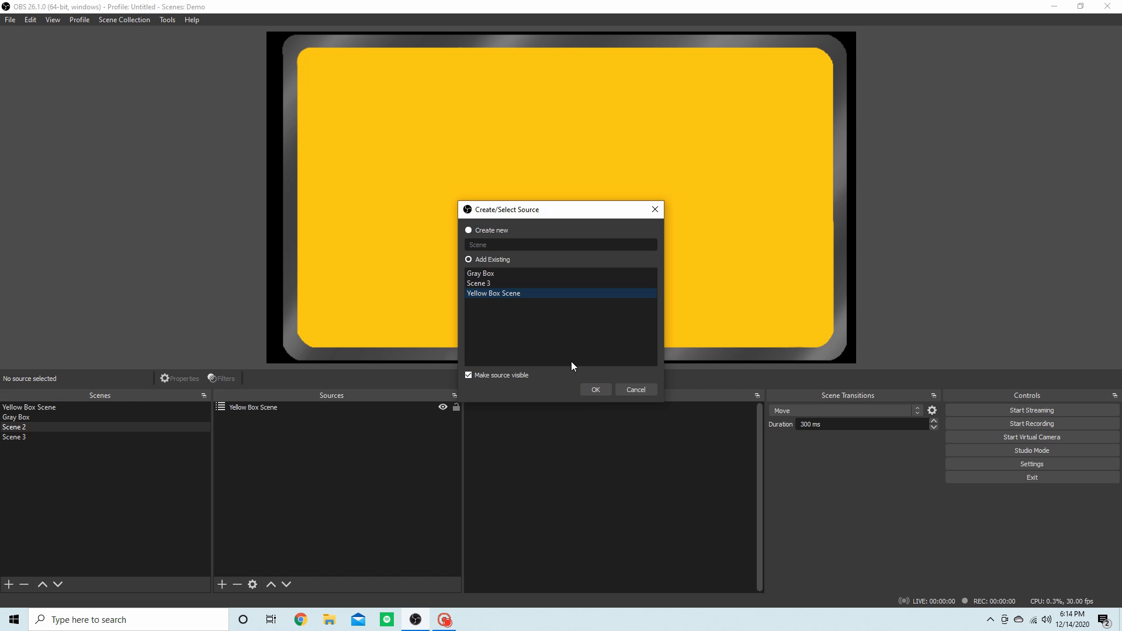
{"action": "left_click", "coordinate": [595, 390]}
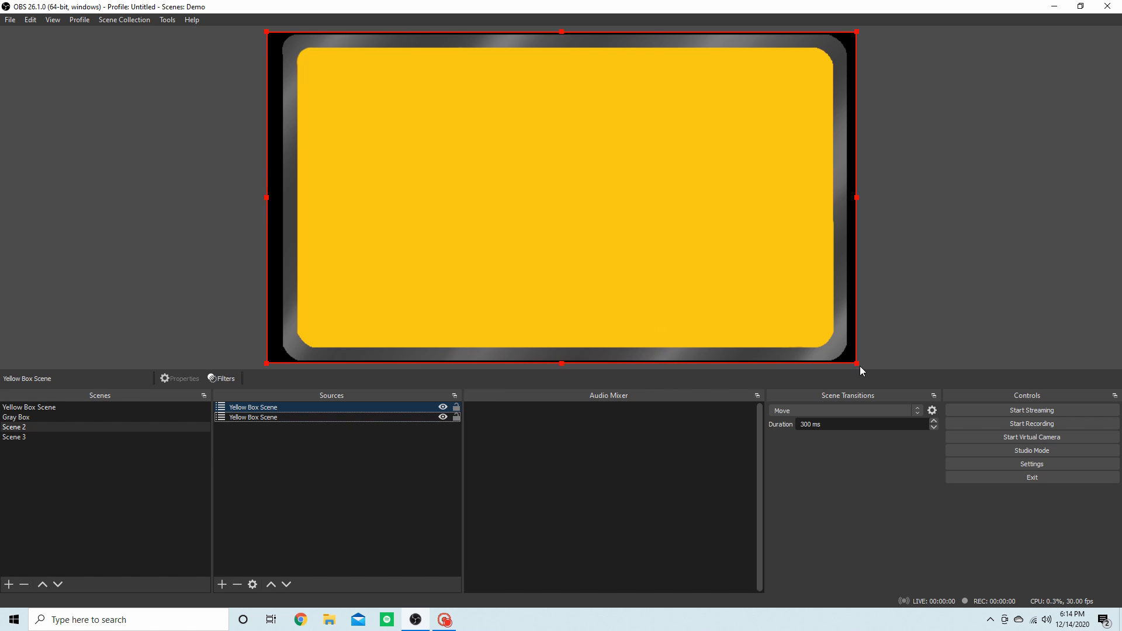
{"action": "left_click_drag", "start_coordinate": [861, 365], "coordinate": [715, 283]}
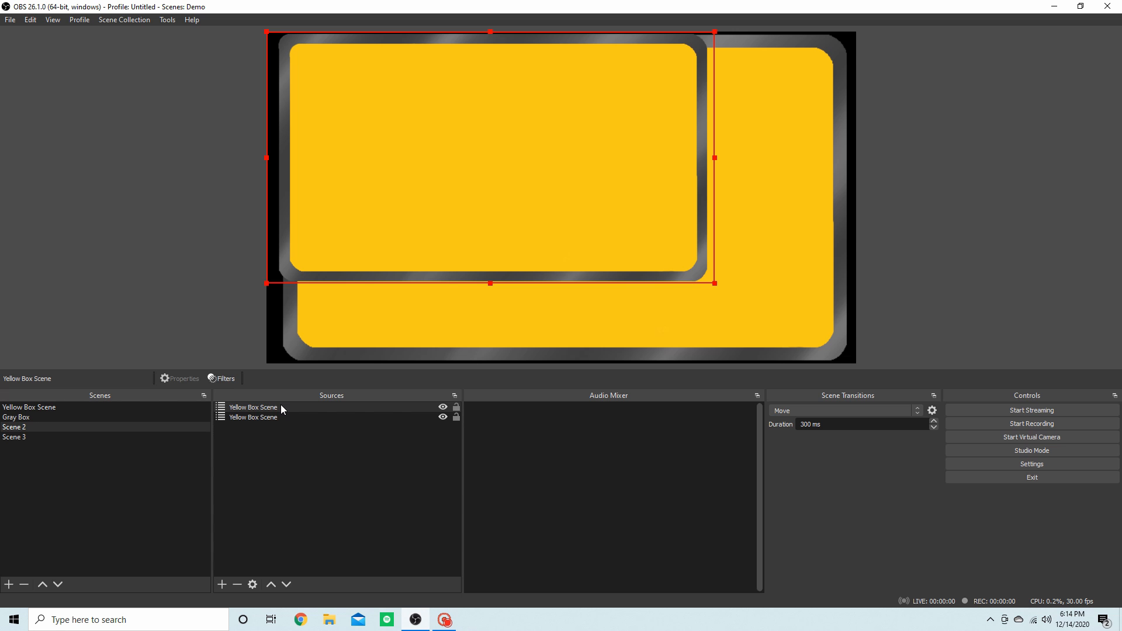
Step: Compare the individually selectable items of Group 4 in Scene 3 with the nested scene sources in Scene 2
{"action": "left_click", "coordinate": [100, 436]}
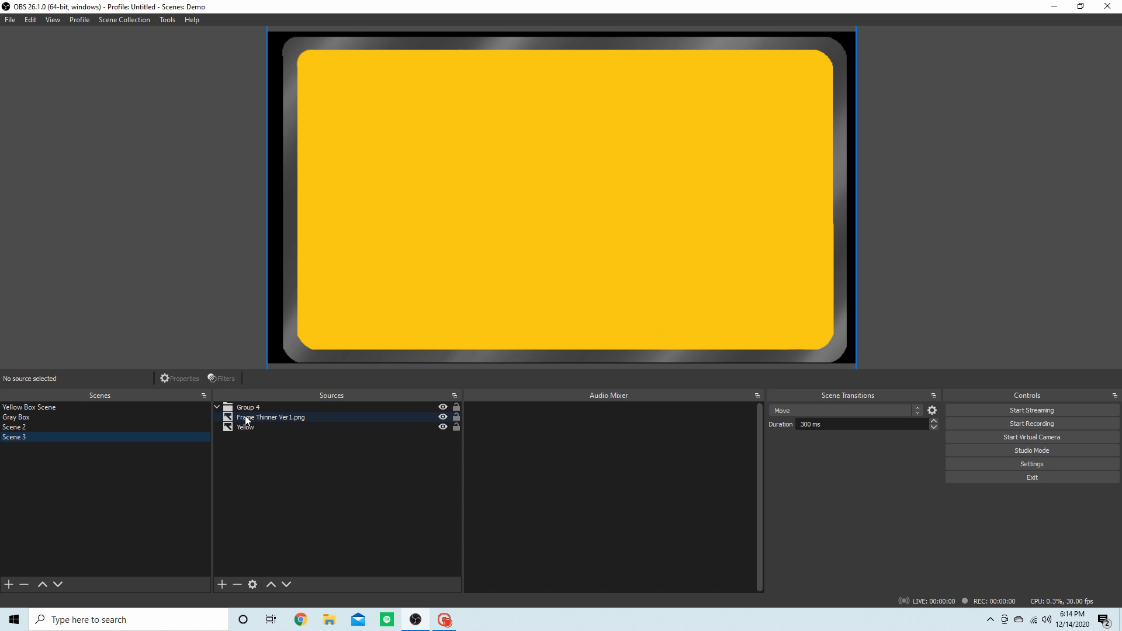
{"action": "left_click", "coordinate": [246, 418]}
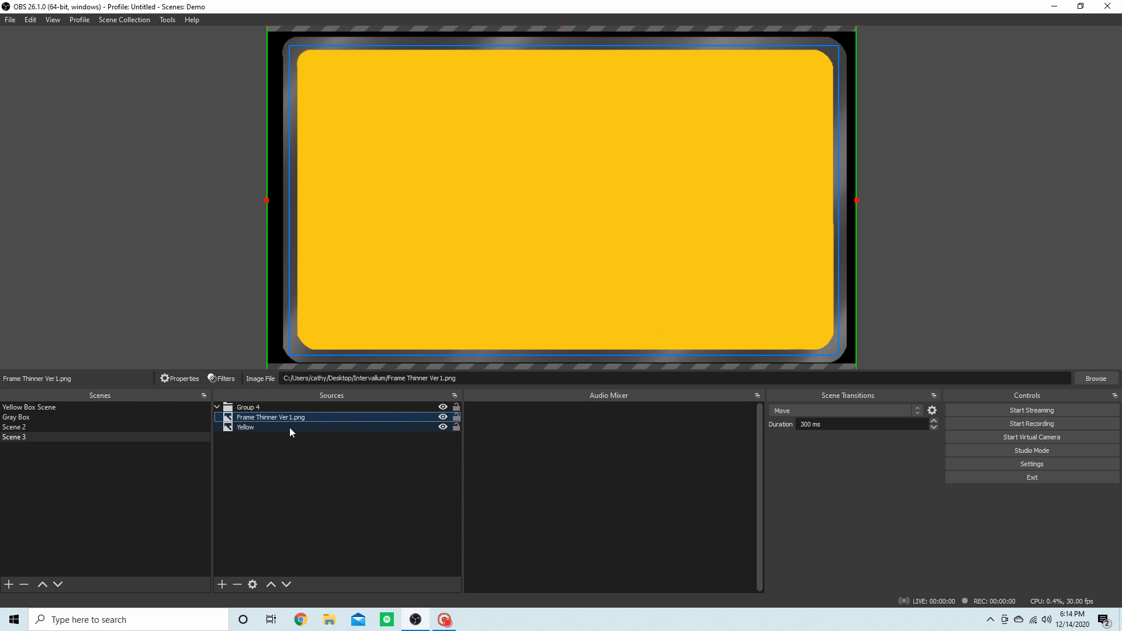
{"action": "left_click", "coordinate": [259, 408]}
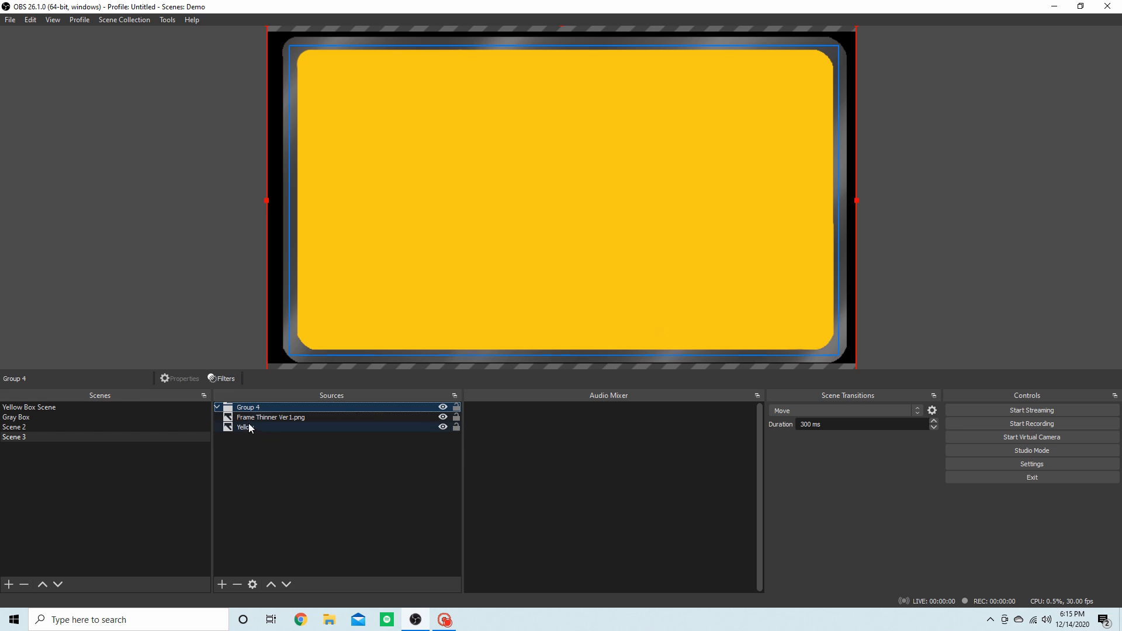
{"action": "left_click", "coordinate": [115, 426]}
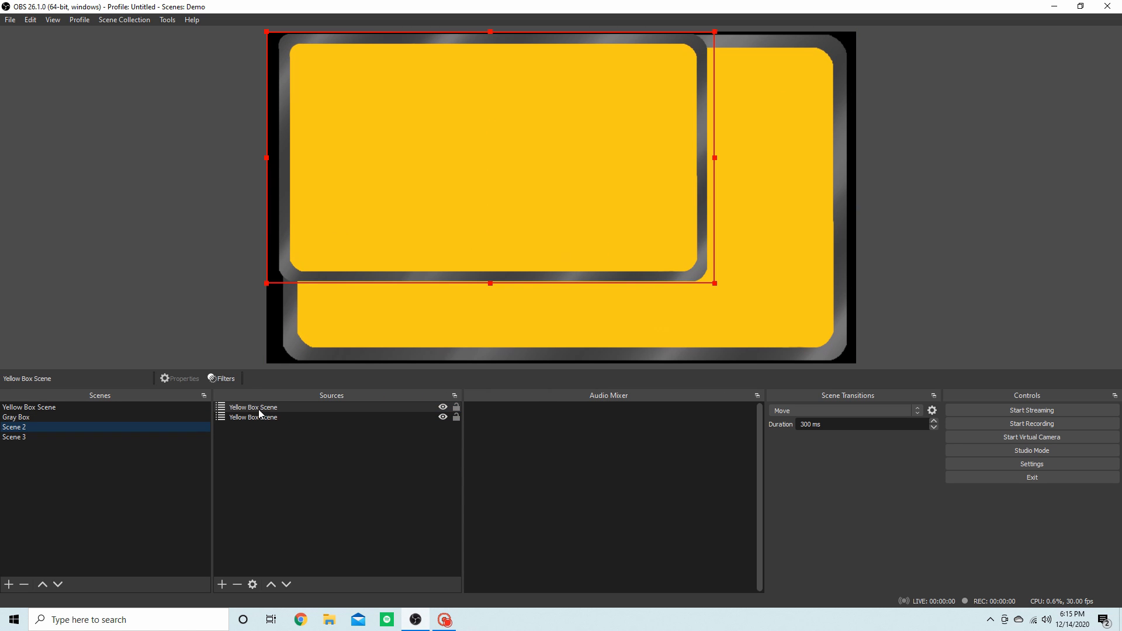
{"action": "left_click", "coordinate": [259, 411]}
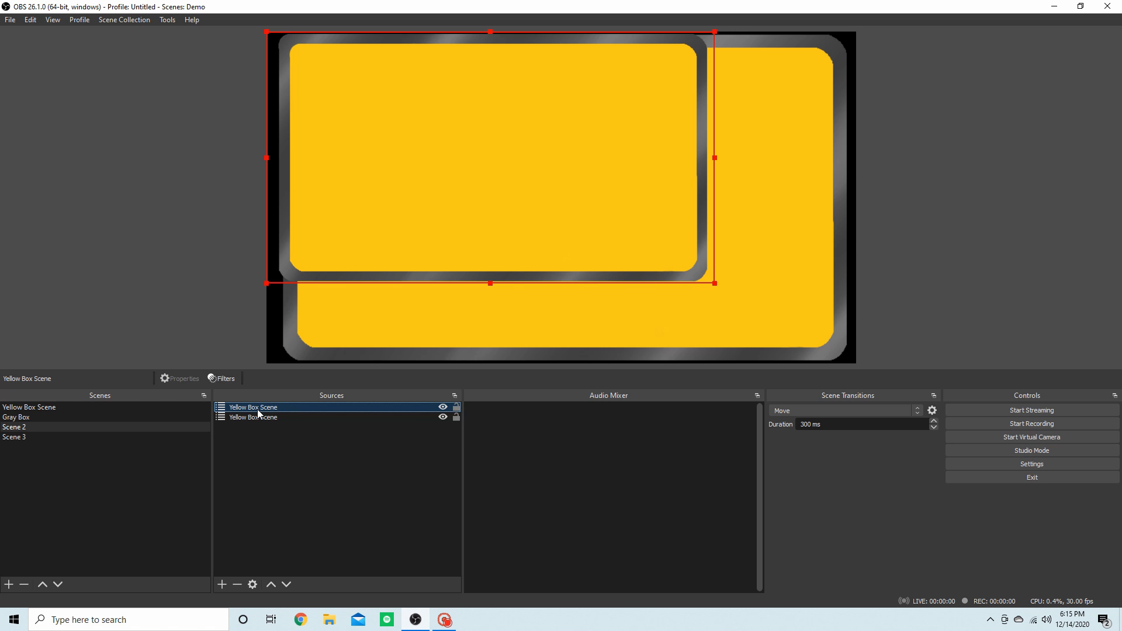
{"action": "left_click", "coordinate": [245, 415], "text": "ctrl"}
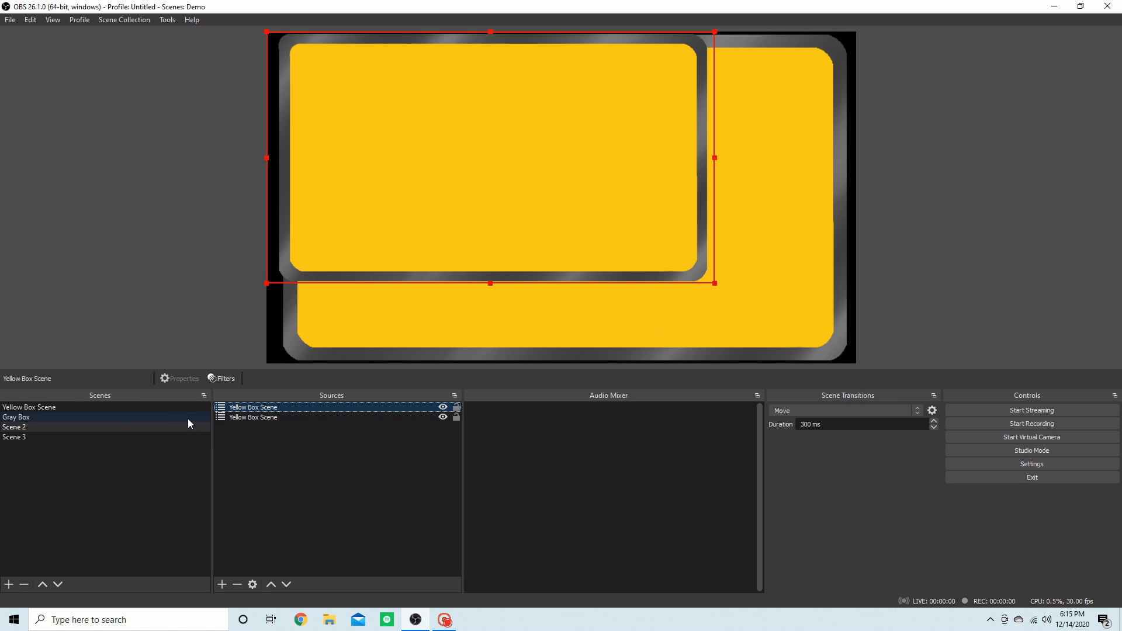
Step: Ungroup Group 4 in Yellow Box Scene
{"action": "left_click", "coordinate": [172, 419]}
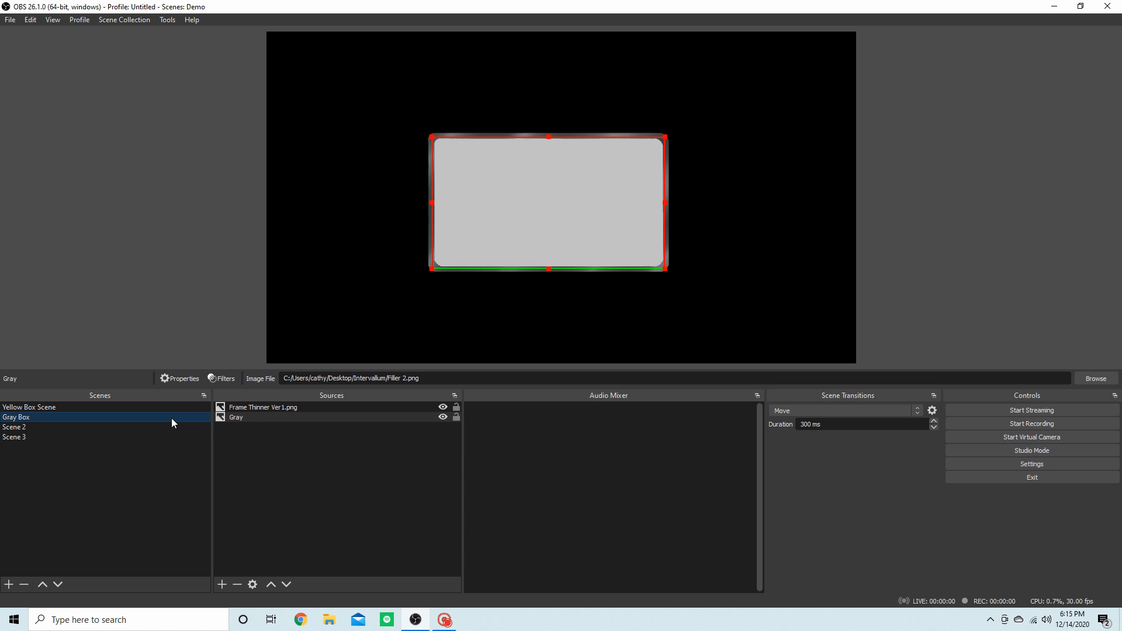
{"action": "left_click", "coordinate": [173, 409]}
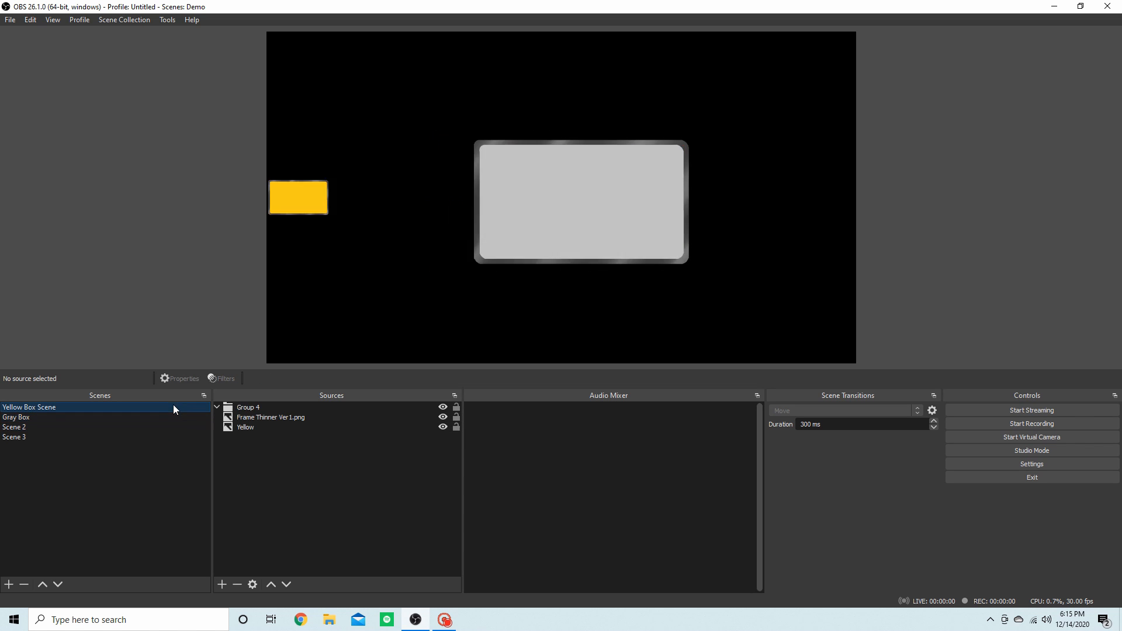
{"action": "left_click", "coordinate": [239, 407]}
{"action": "right_click", "coordinate": [235, 408]}
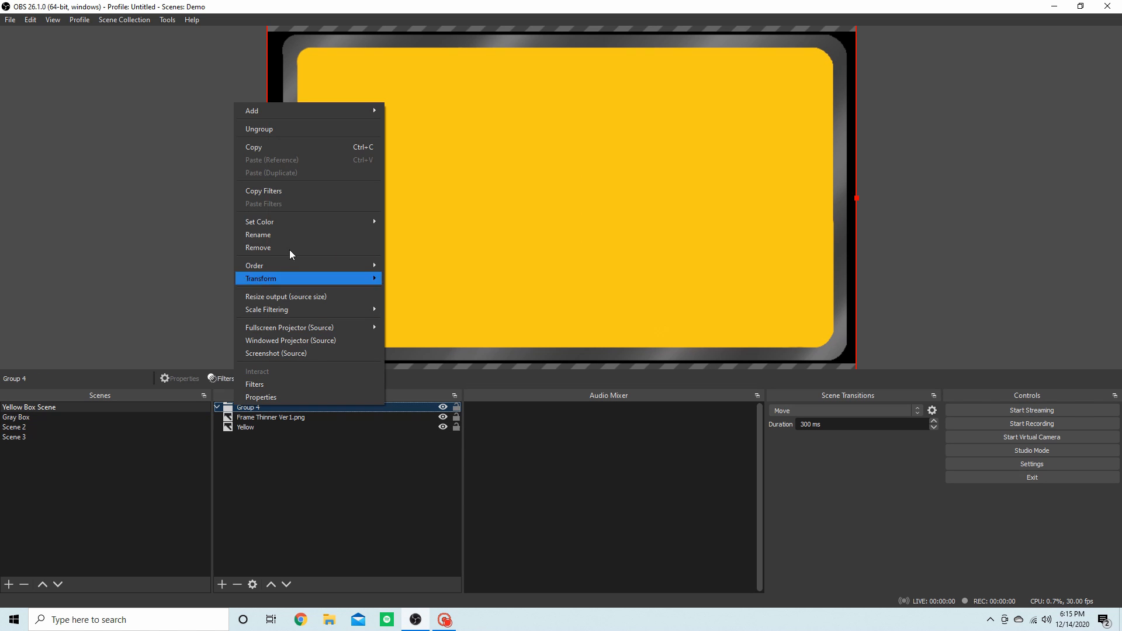
{"action": "left_click", "coordinate": [280, 131]}
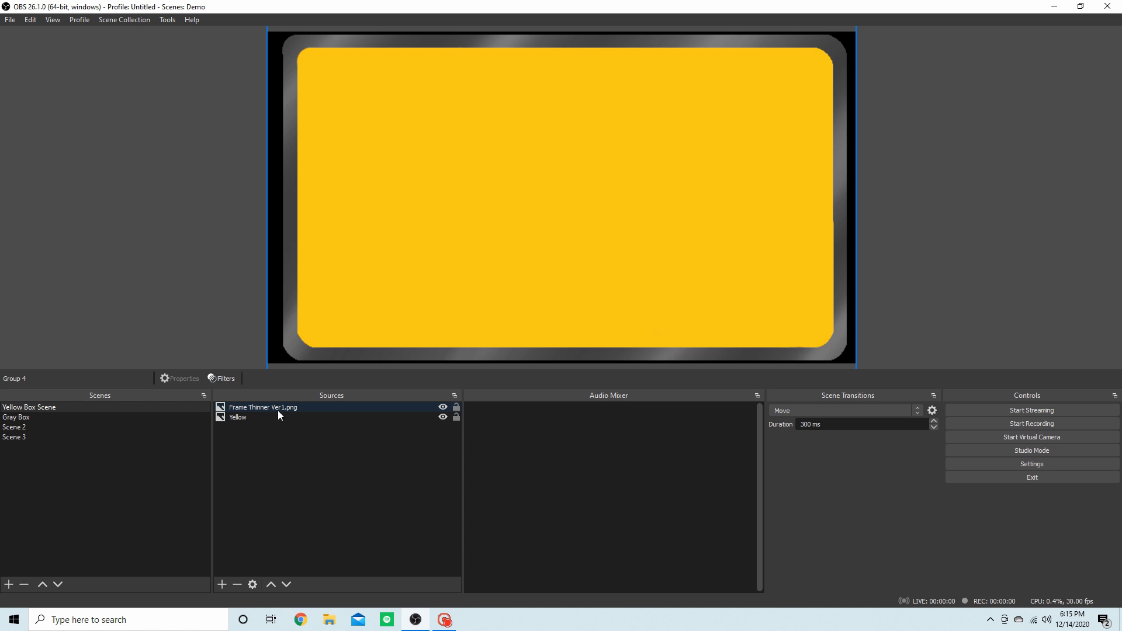
Step: Remove Scene 3 from the scene list
{"action": "left_click", "coordinate": [92, 427]}
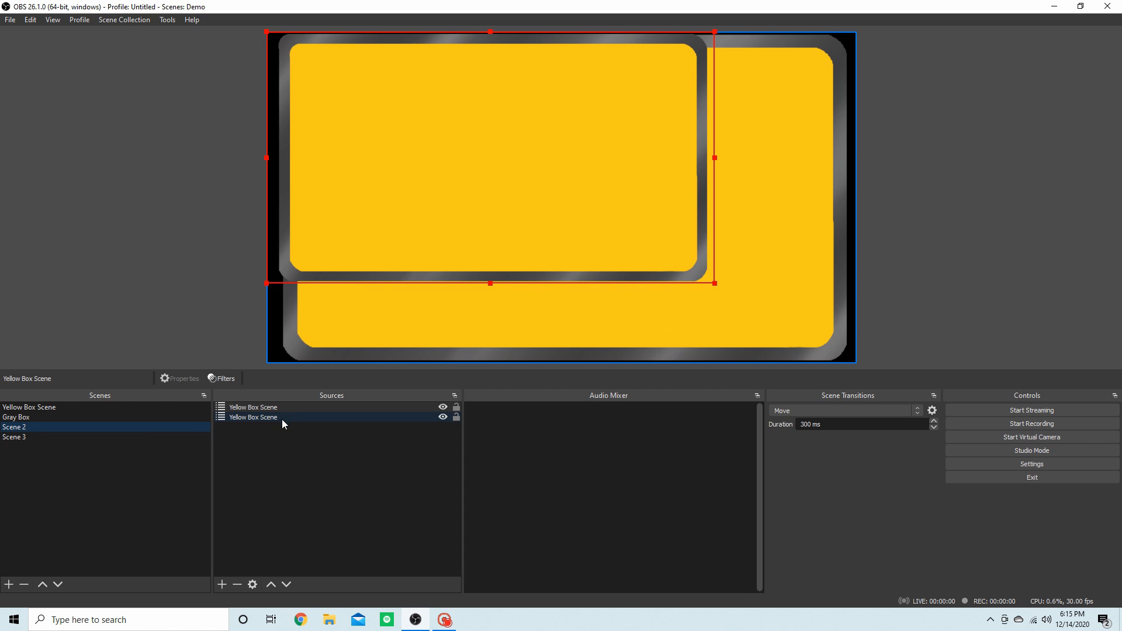
{"action": "left_click", "coordinate": [103, 437]}
{"action": "left_click", "coordinate": [24, 584]}
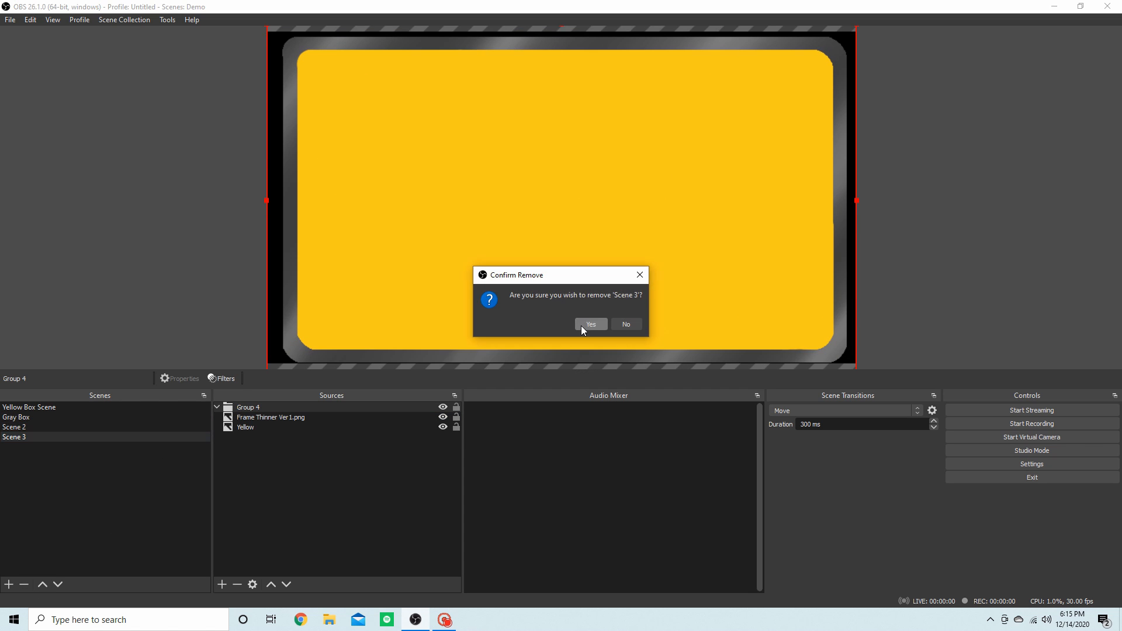
{"action": "left_click", "coordinate": [581, 325]}
Step: Remove both Yellow Box Scene sources from Scene 2
{"action": "key", "text": "ctrl+a"}
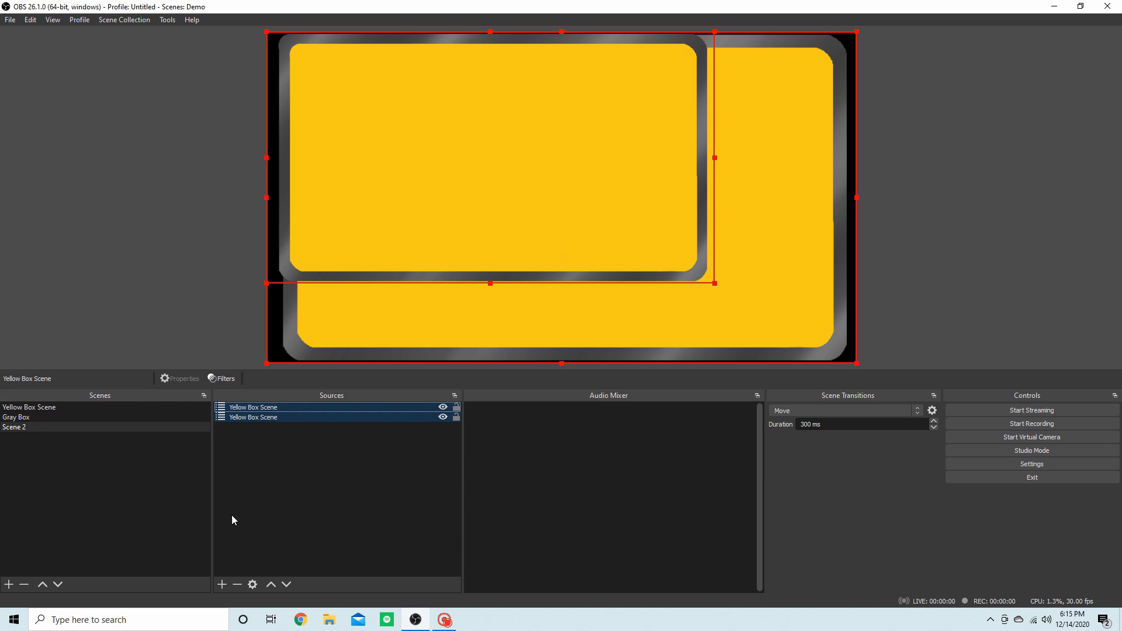
{"action": "left_click", "coordinate": [235, 584]}
{"action": "left_click", "coordinate": [586, 325]}
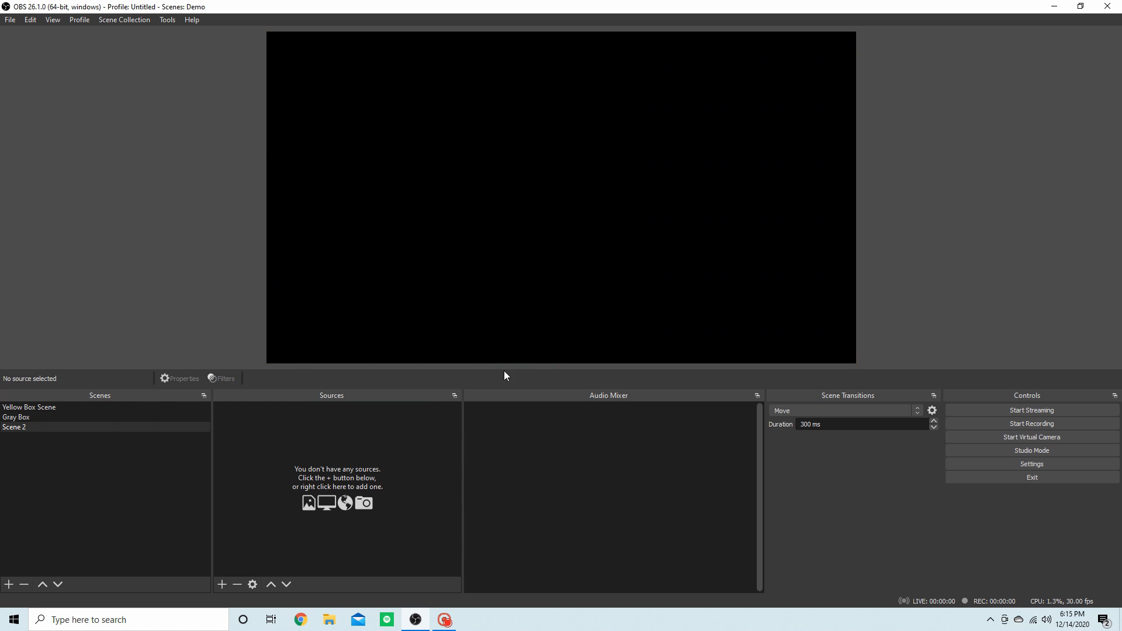
Step: Add the existing Yellow Box Scene to Scene 2 as a scene source
{"action": "right_click", "coordinate": [318, 448]}
{"action": "mouse_move", "coordinate": [324, 454]}
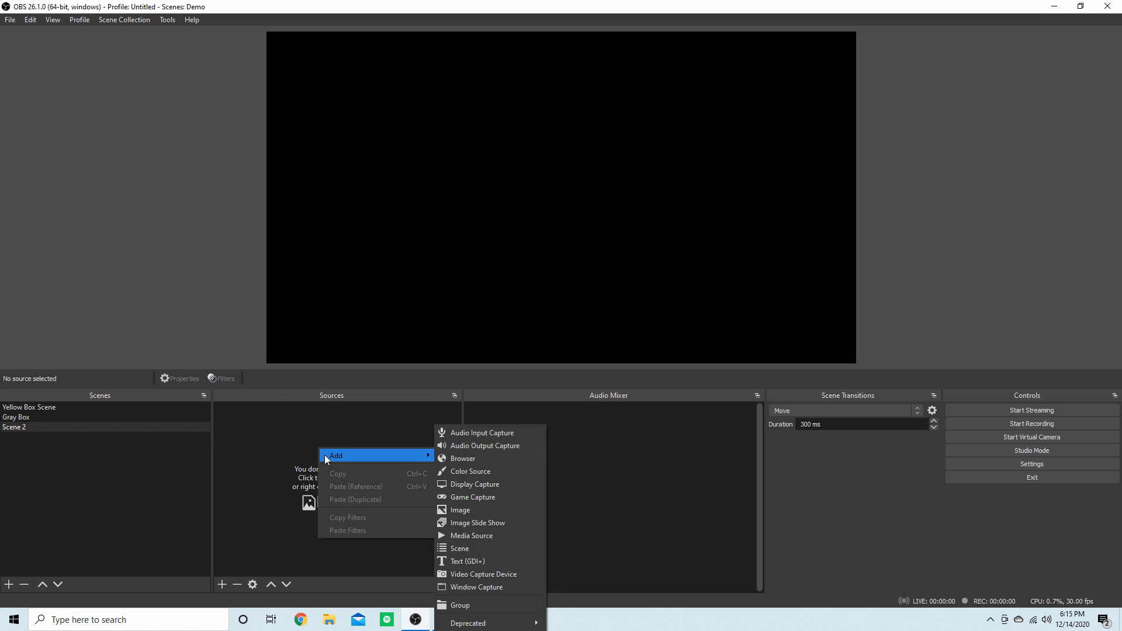
{"action": "left_click", "coordinate": [497, 548]}
{"action": "left_click", "coordinate": [476, 282]}
{"action": "left_click", "coordinate": [594, 388]}
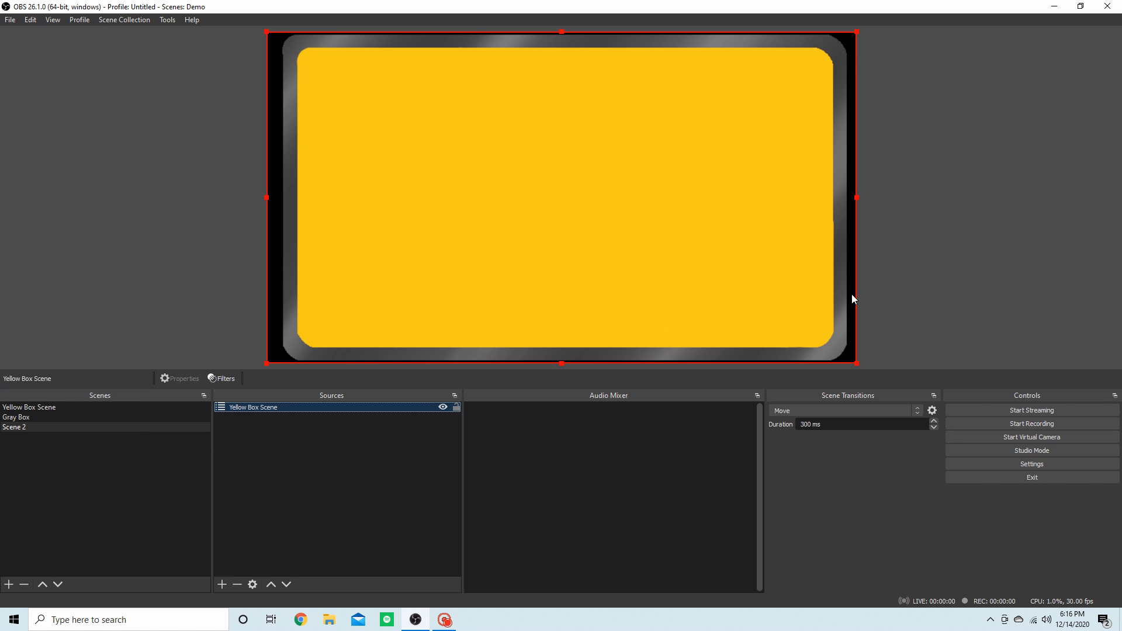
Step: Shrink the Yellow Box Scene source to just over a quarter of the canvas width and position it left of the canvas centre
{"action": "left_click_drag", "start_coordinate": [857, 363], "coordinate": [461, 140]}
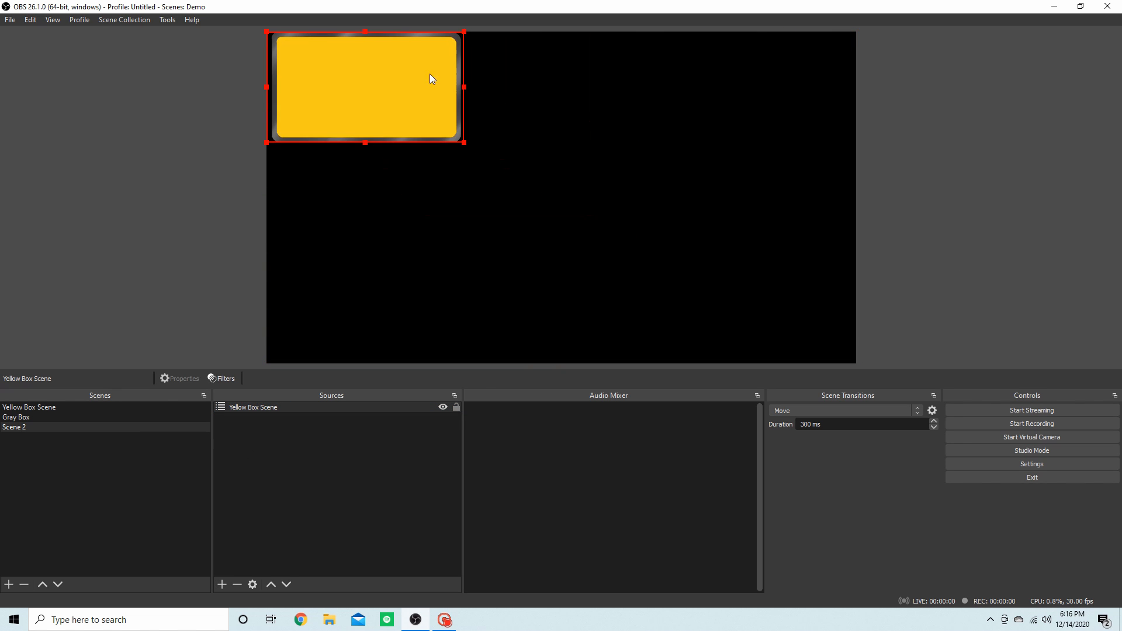
{"action": "left_click_drag", "start_coordinate": [383, 59], "coordinate": [406, 285]}
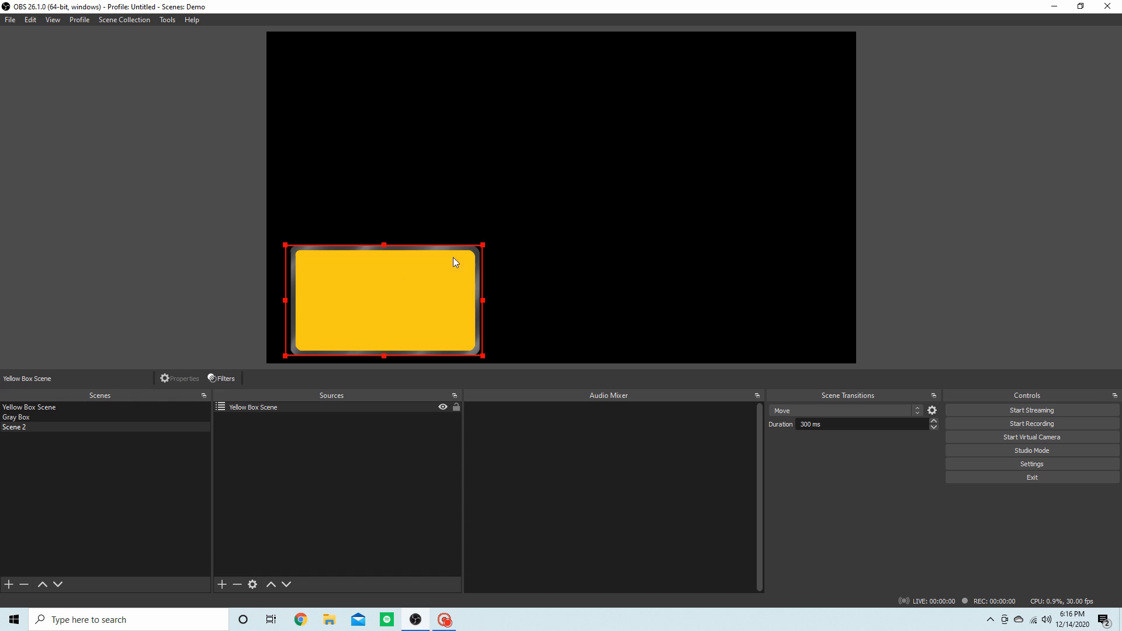
{"action": "left_click_drag", "start_coordinate": [485, 246], "coordinate": [446, 265]}
{"action": "left_click_drag", "start_coordinate": [412, 316], "coordinate": [519, 195]}
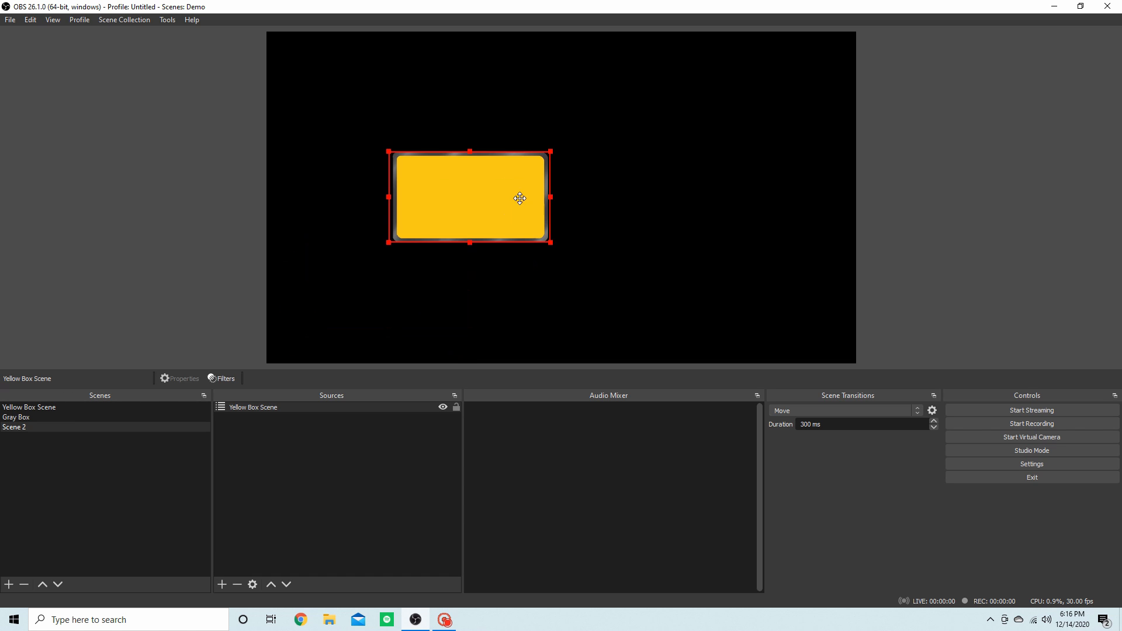
Step: Reset the transform of the Yellow Box Scene source in Scene 2
{"action": "left_click", "coordinate": [282, 408]}
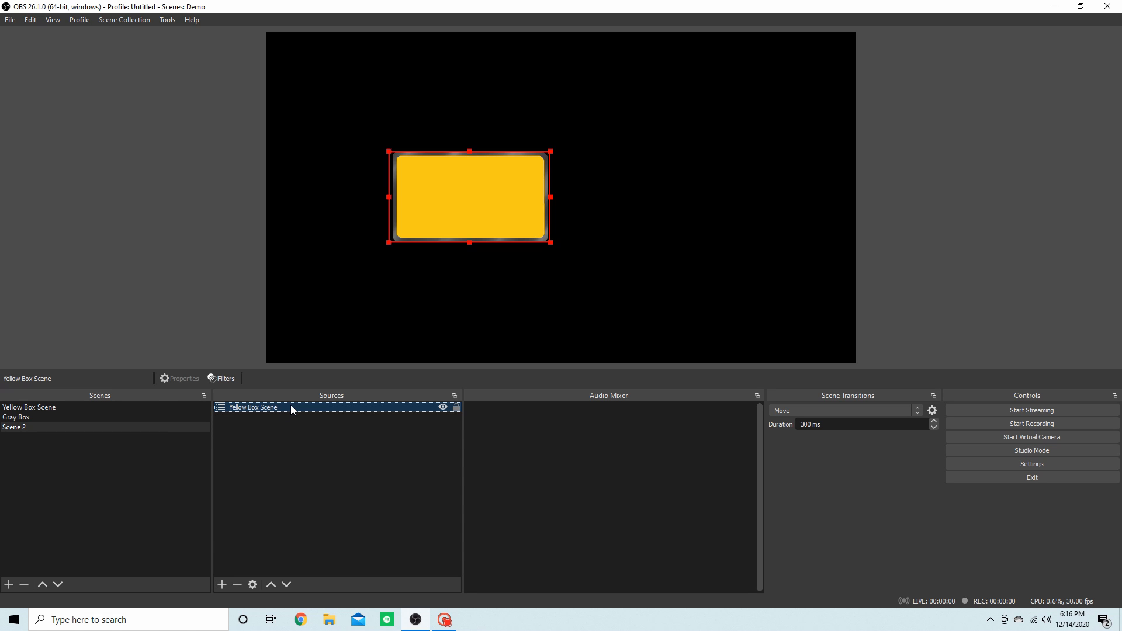
{"action": "right_click", "coordinate": [290, 406]}
{"action": "mouse_move", "coordinate": [334, 279]}
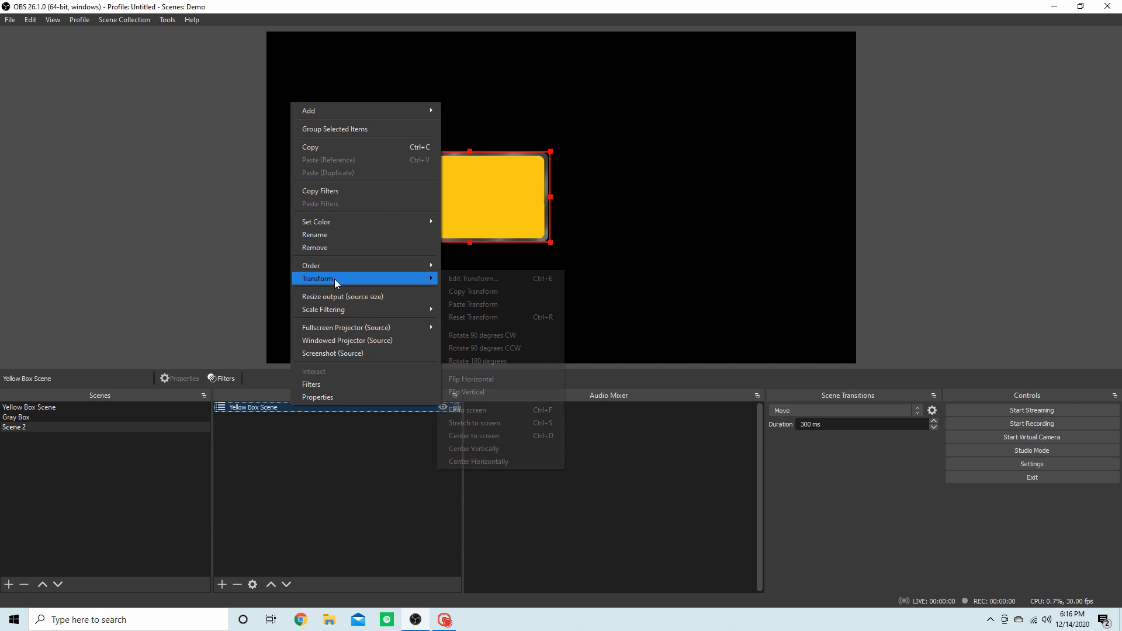
{"action": "left_click", "coordinate": [506, 316]}
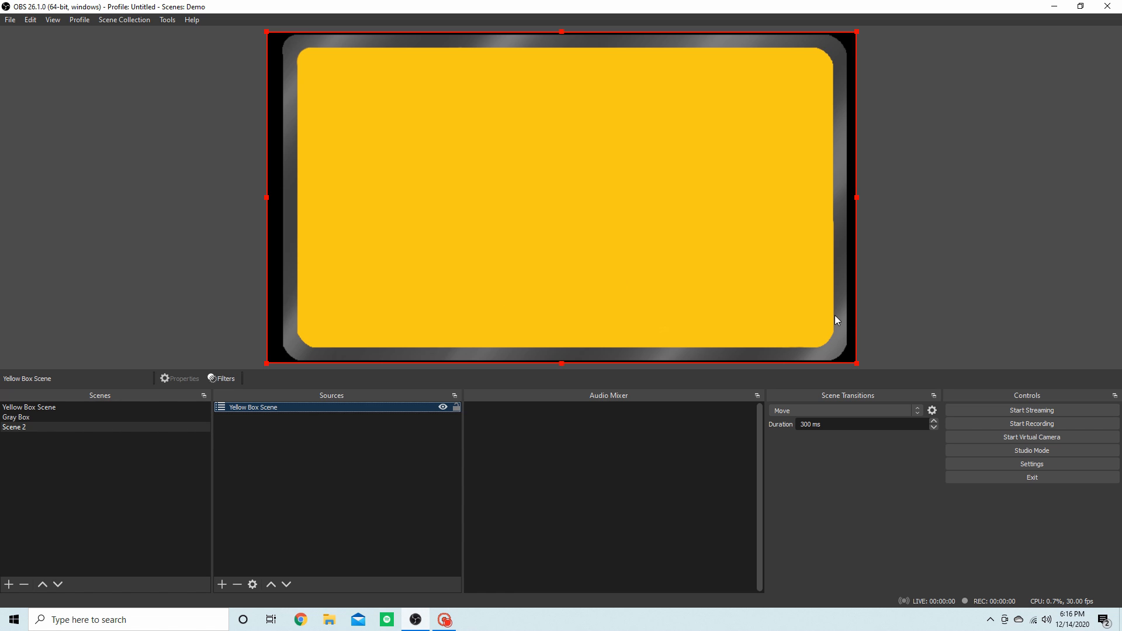
Step: Review the transform options offered for the Yellow Box Scene source without applying any
{"action": "right_click", "coordinate": [236, 406]}
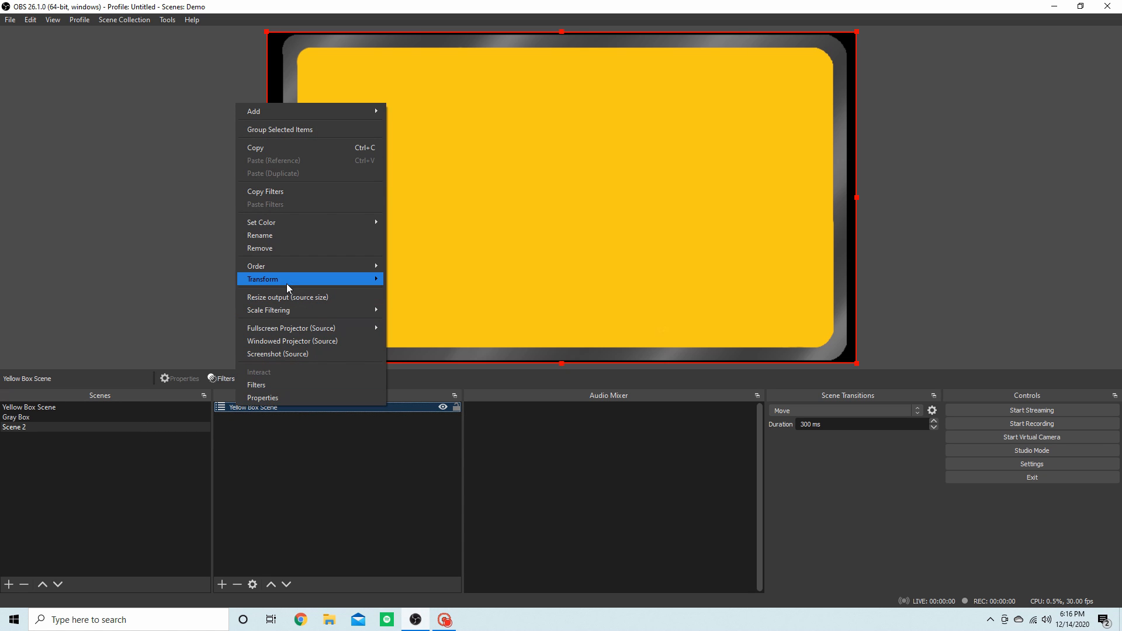
{"action": "mouse_move", "coordinate": [286, 279]}
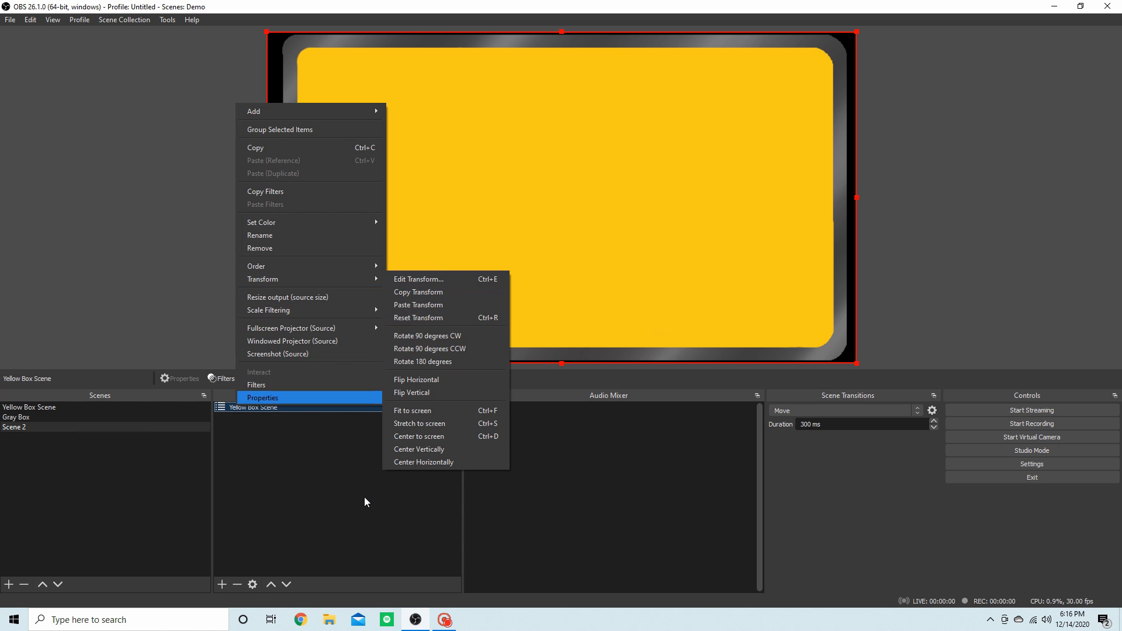
{"action": "left_click", "coordinate": [379, 478]}
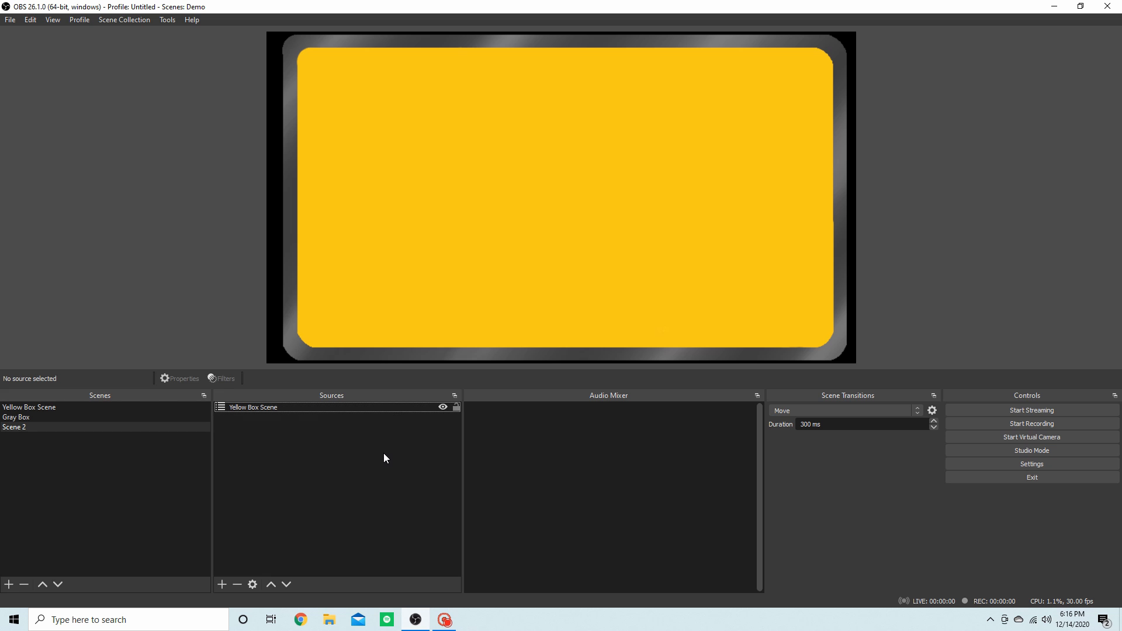
Step: Scale the Yellow Box Scene source to about a third of the canvas width and place it near the canvas's upper-left corner
{"action": "left_click", "coordinate": [294, 410]}
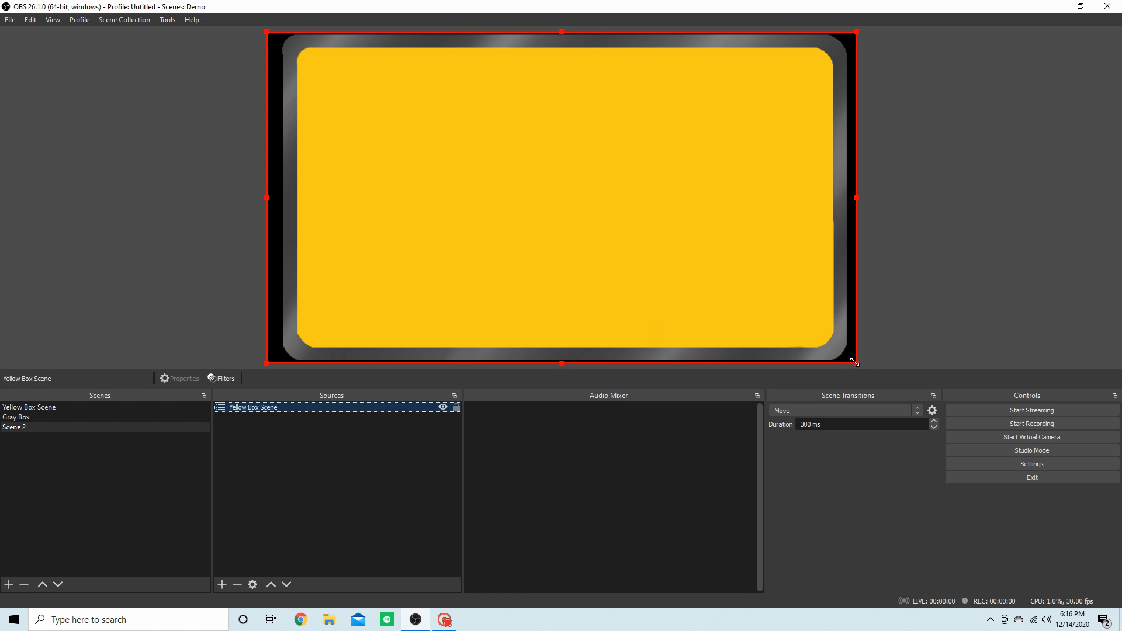
{"action": "left_click_drag", "start_coordinate": [856, 363], "coordinate": [468, 143]}
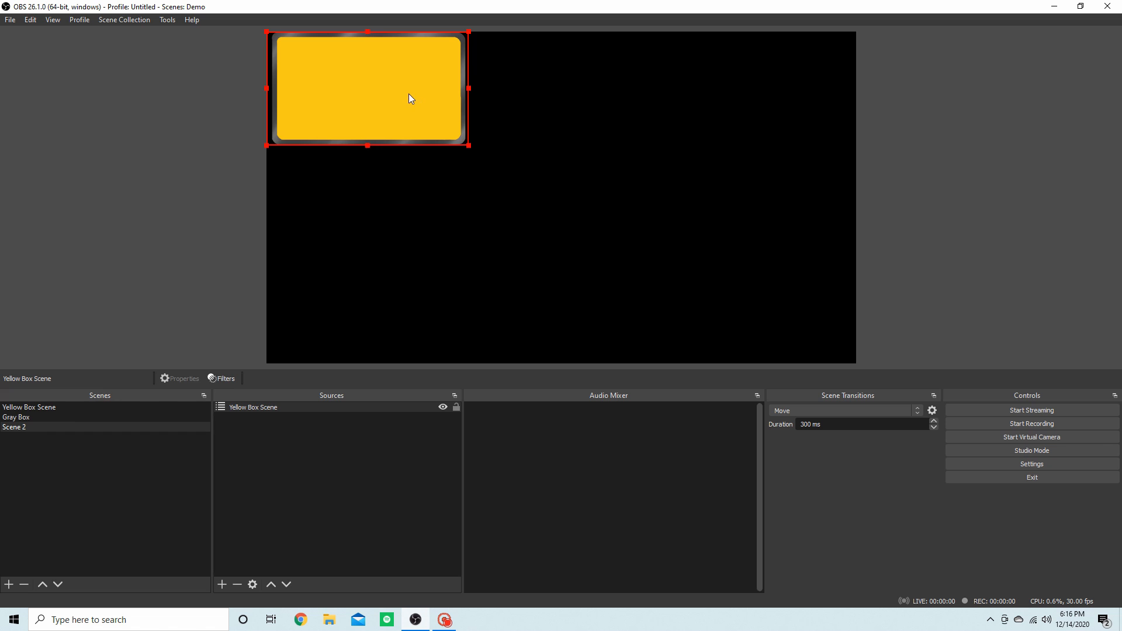
{"action": "left_click_drag", "start_coordinate": [408, 93], "coordinate": [423, 111]}
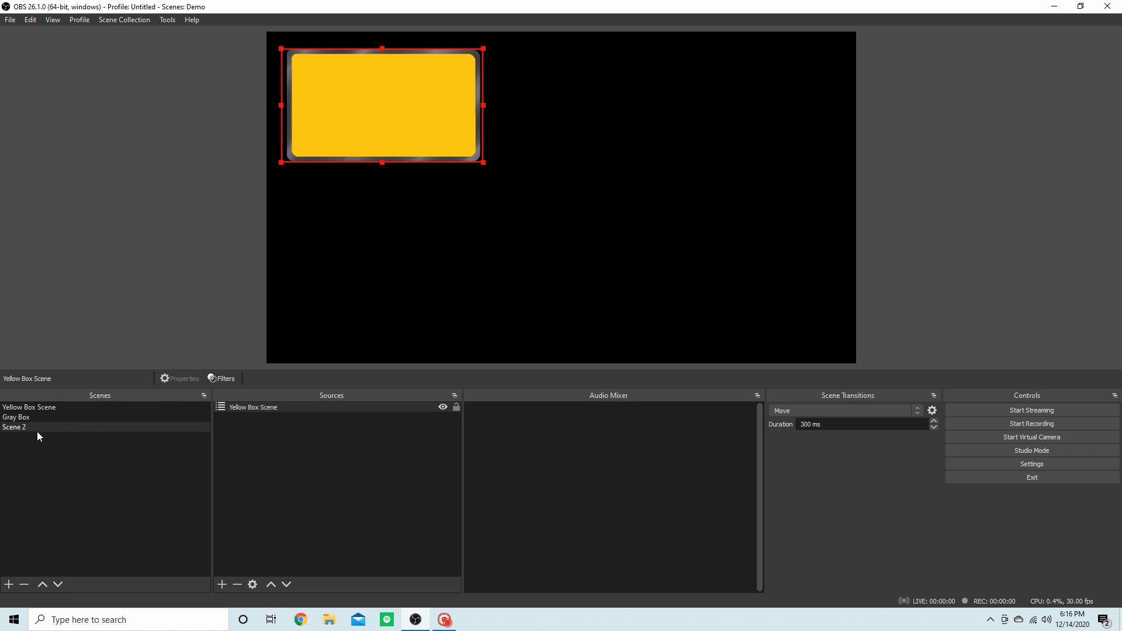
Step: Try to add a new scene named Scene 3
{"action": "right_click", "coordinate": [34, 453]}
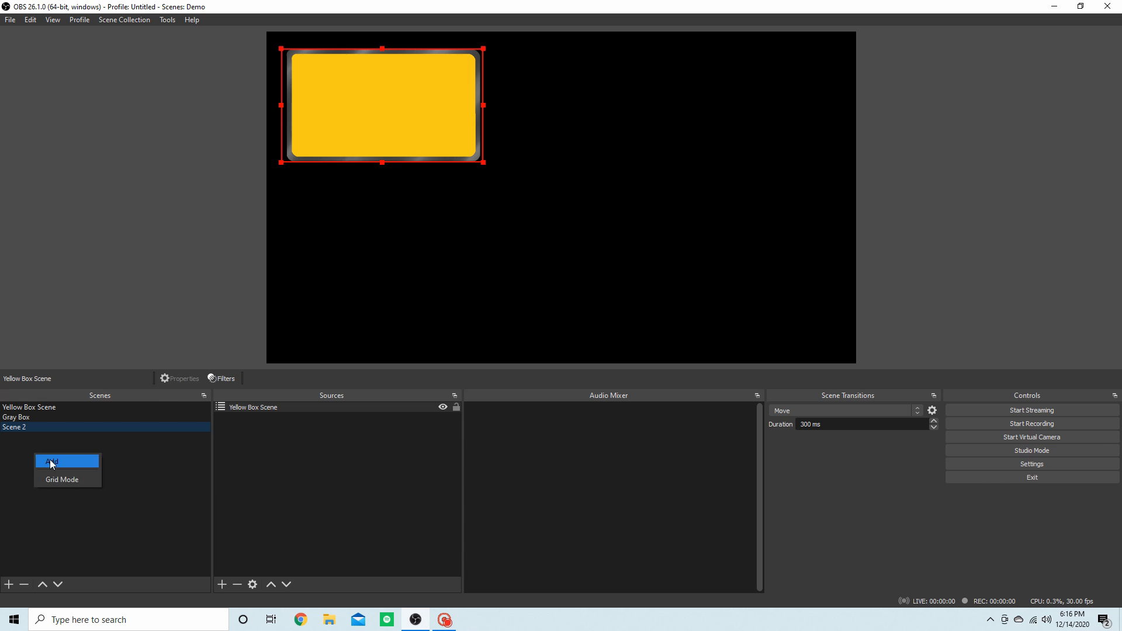
{"action": "left_click", "coordinate": [46, 461]}
{"action": "left_click", "coordinate": [526, 312]}
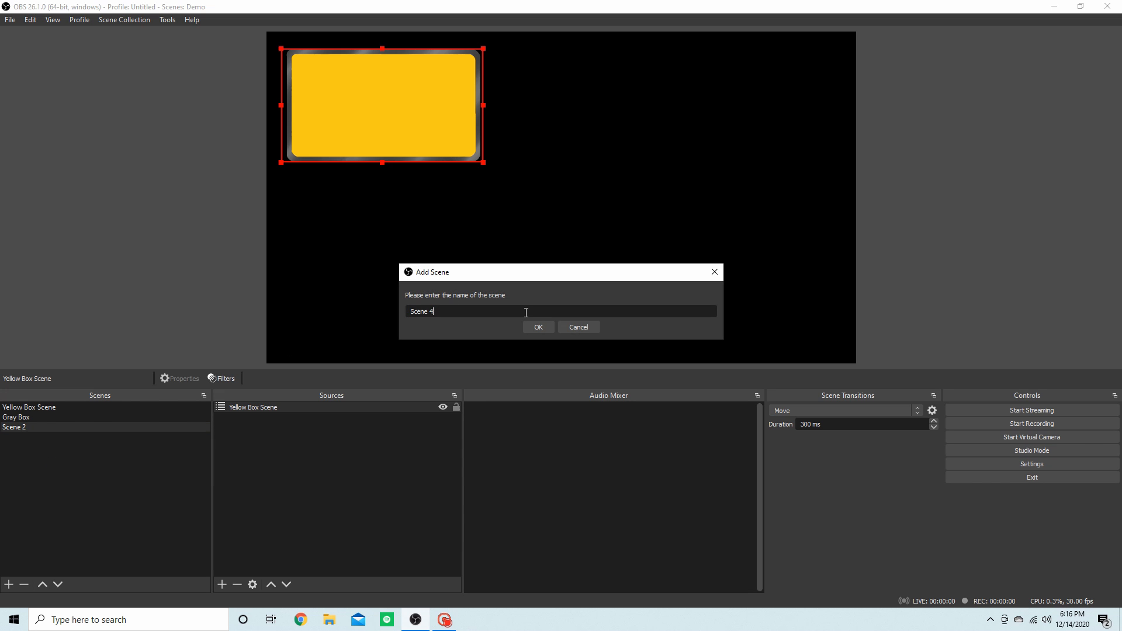
{"action": "left_click", "coordinate": [579, 326]}
{"action": "right_click", "coordinate": [41, 481]}
{"action": "left_click", "coordinate": [73, 490]}
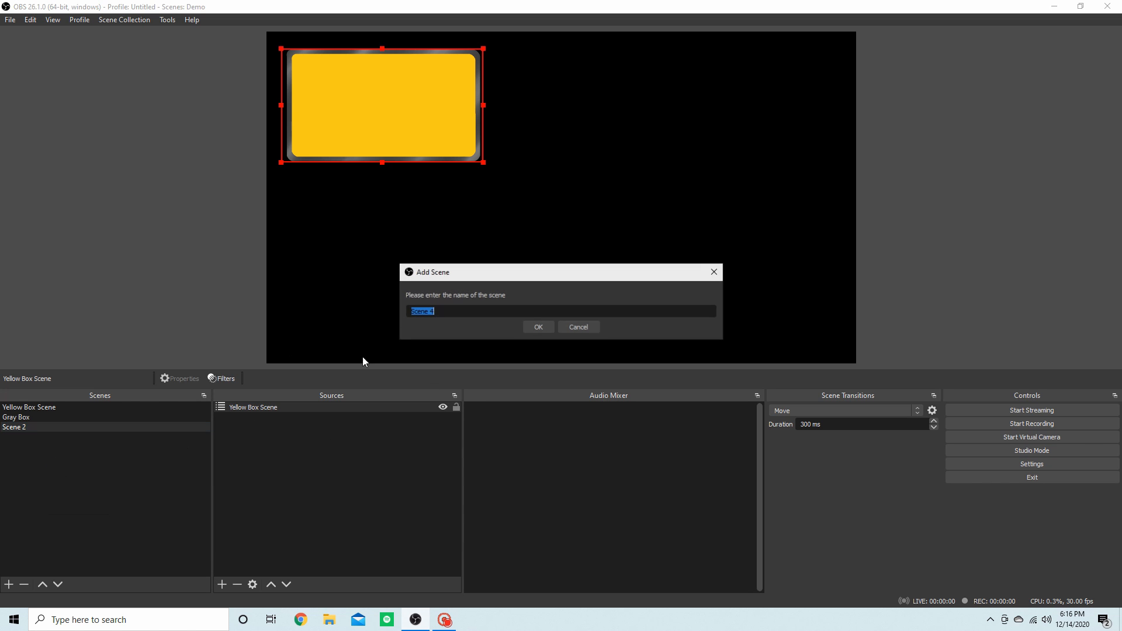
{"action": "left_click", "coordinate": [446, 311]}
{"action": "key", "text": "BackSpace"}
{"action": "type", "text": "3"}
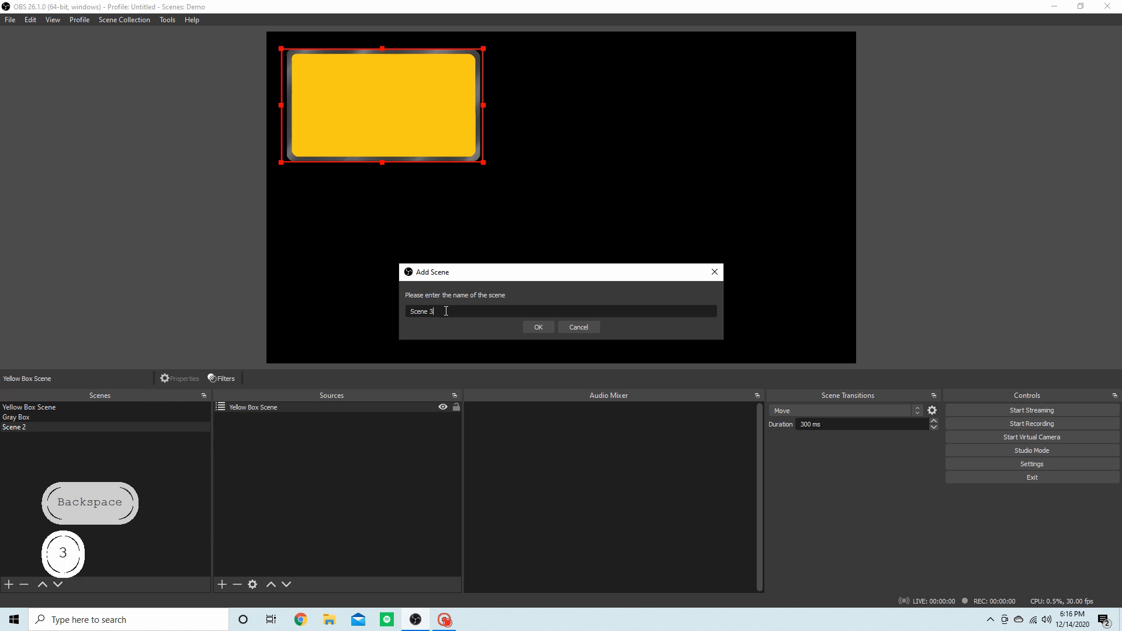
{"action": "key", "text": "Return"}
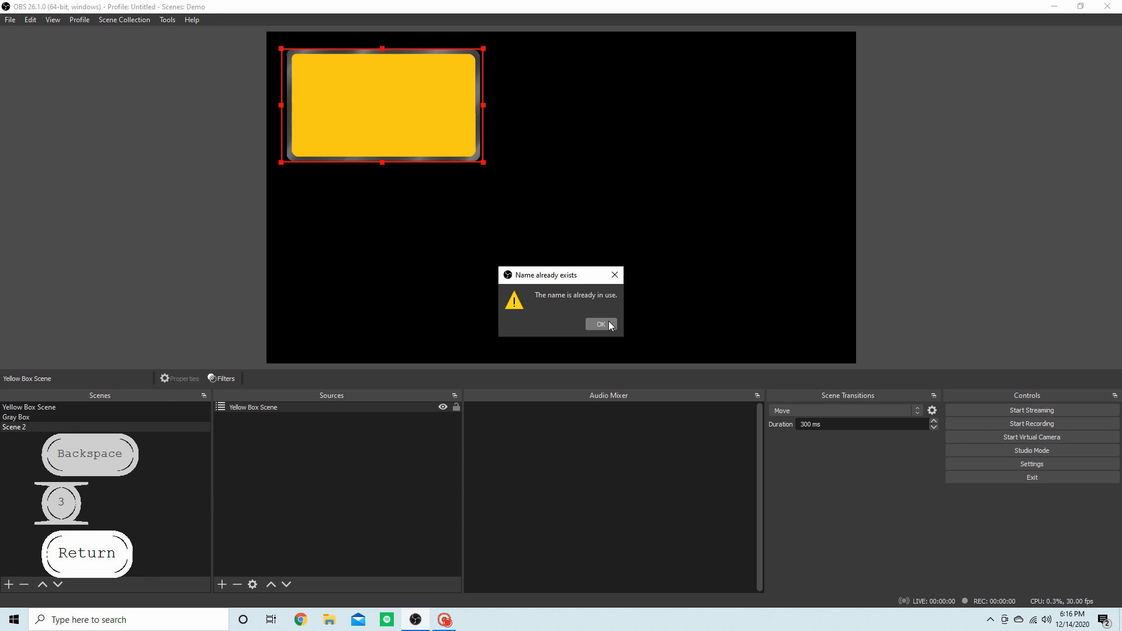
{"action": "left_click", "coordinate": [609, 321]}
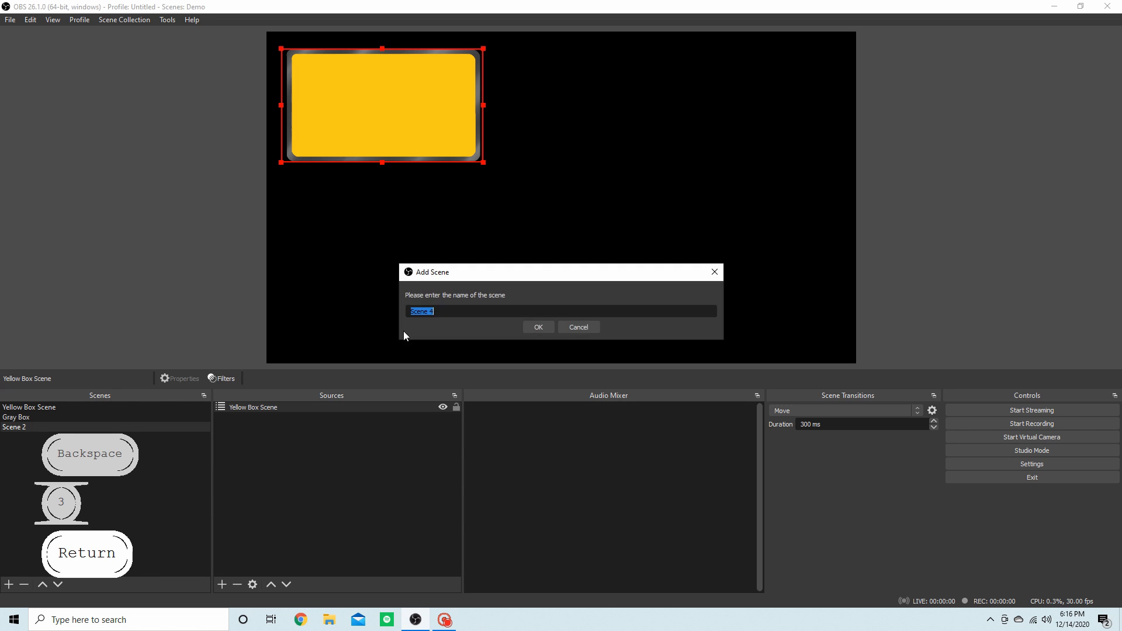
{"action": "left_click", "coordinate": [595, 327]}
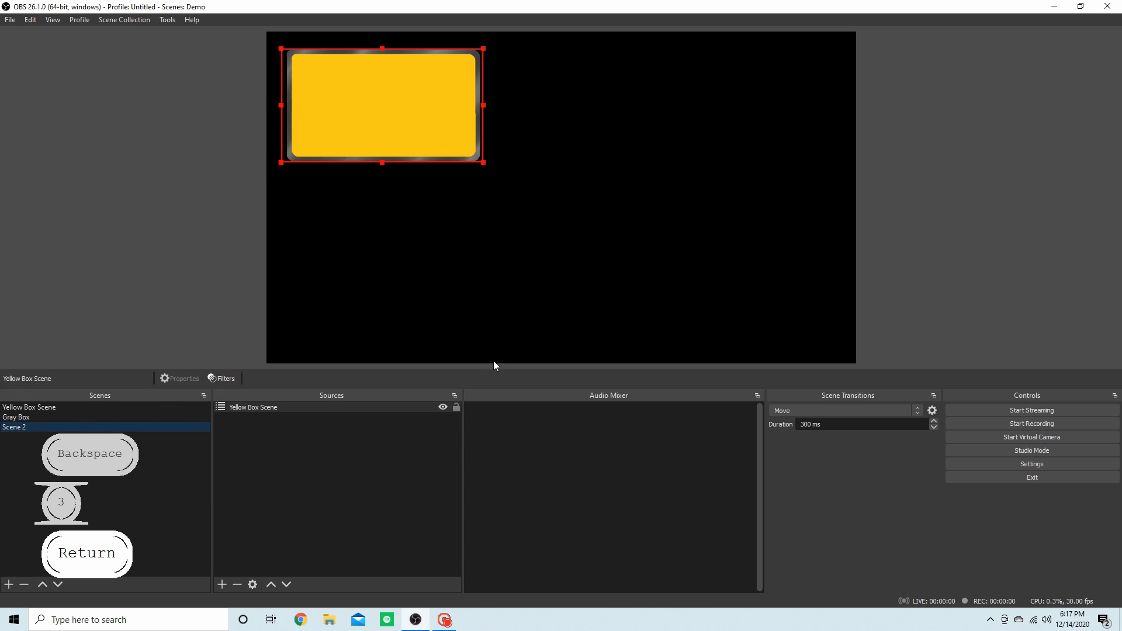
Step: Check the existing scenes and add a new scene named Scene 3 after Scene 2
{"action": "left_click", "coordinate": [136, 409]}
{"action": "left_click", "coordinate": [134, 416]}
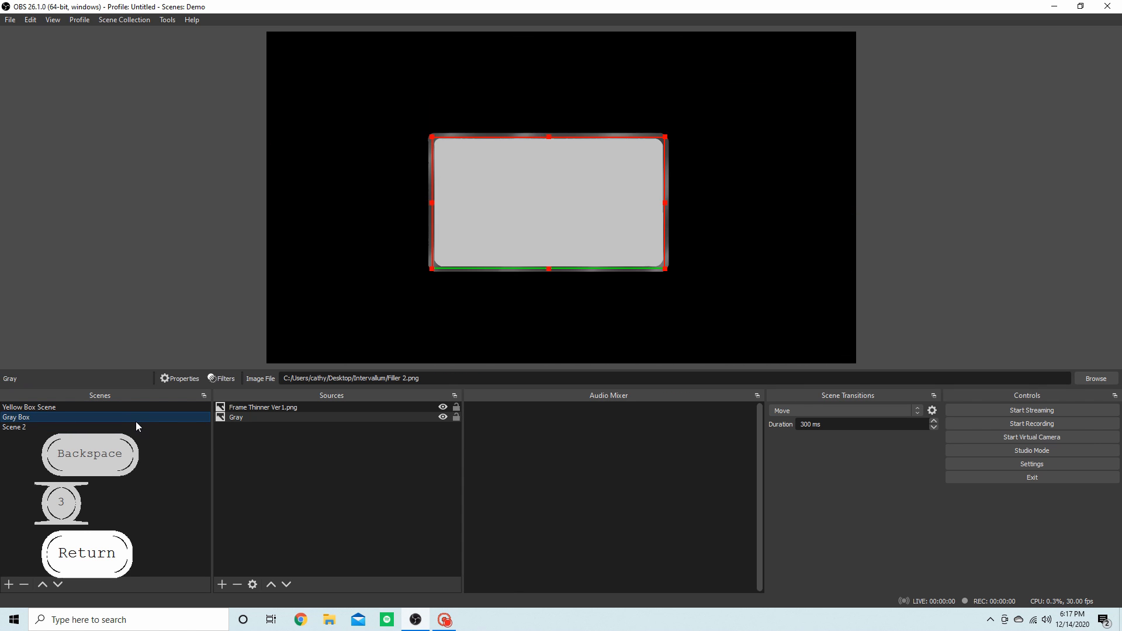
{"action": "left_click", "coordinate": [135, 423]}
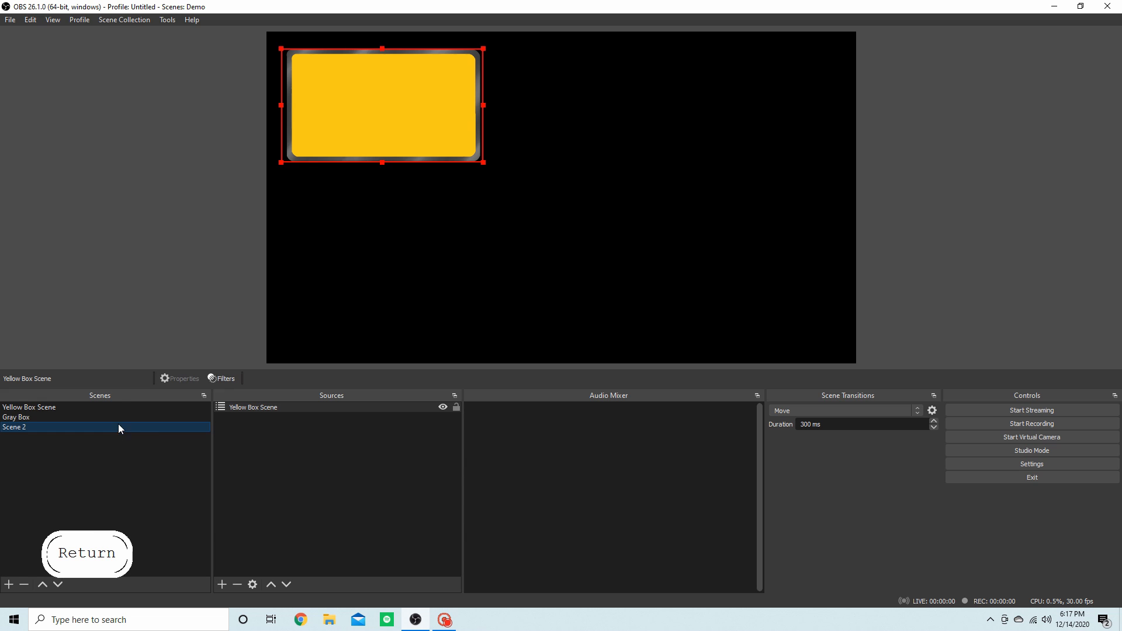
{"action": "left_click", "coordinate": [9, 584]}
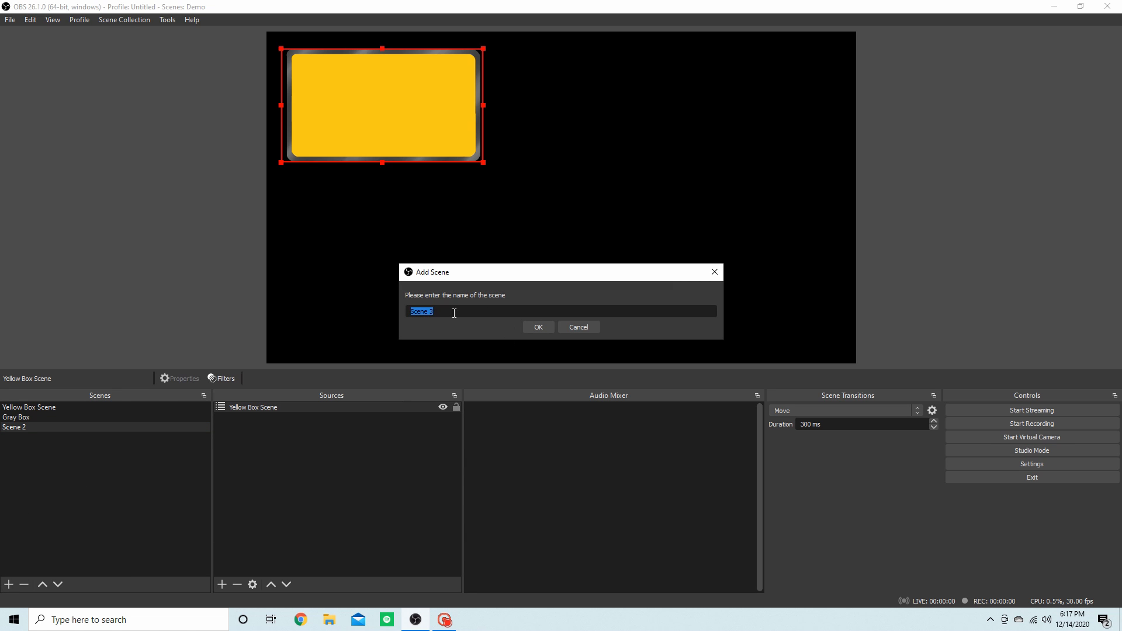
{"action": "left_click_drag", "start_coordinate": [527, 278], "coordinate": [455, 423]}
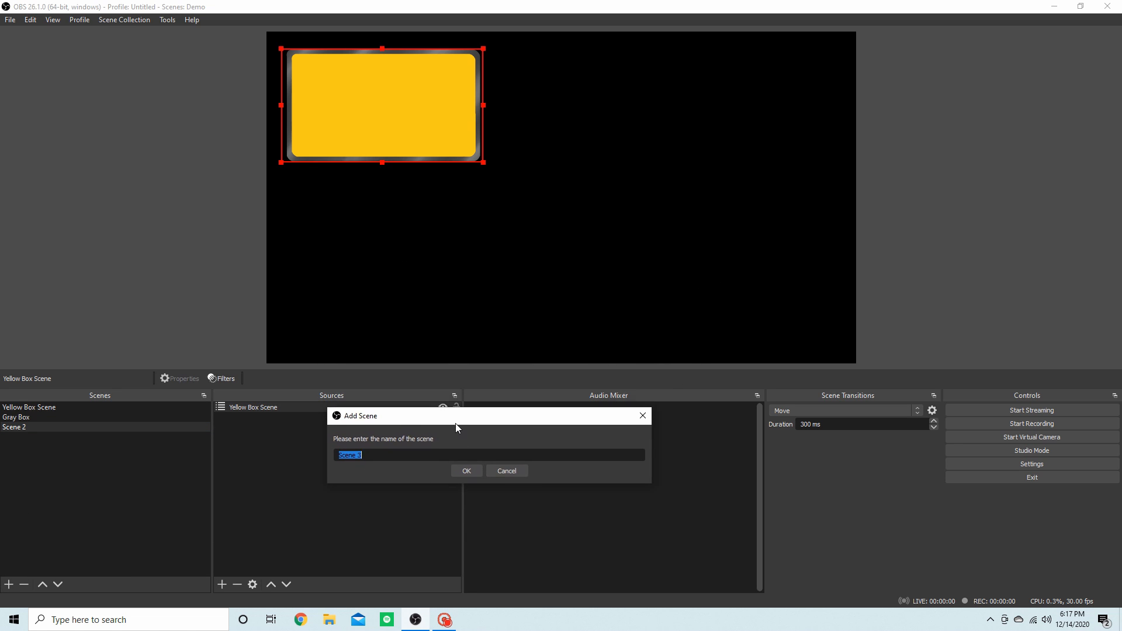
{"action": "left_click", "coordinate": [464, 472]}
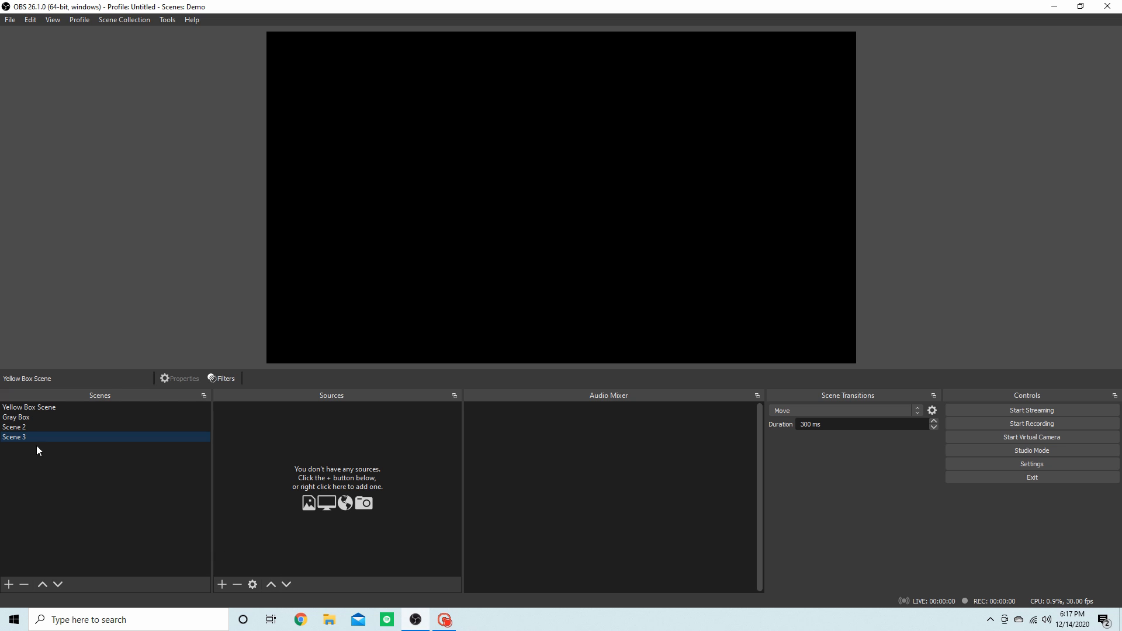
Step: Add the existing Yellow Box Scene to Scene 3 as a scene source, and return to Scene 2
{"action": "left_click", "coordinate": [223, 585]}
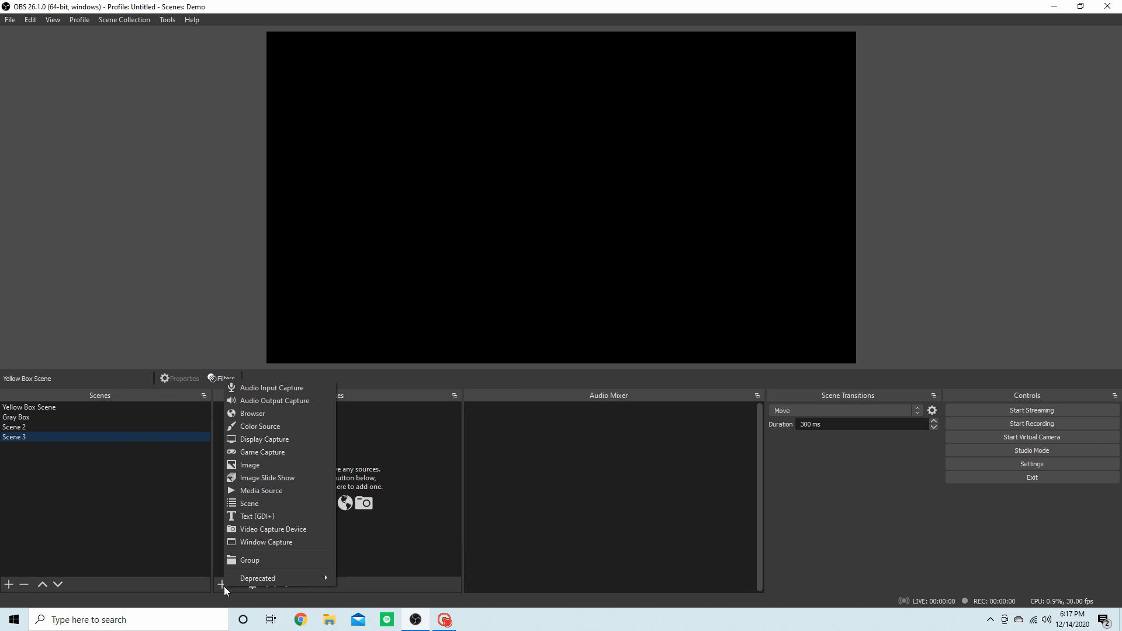
{"action": "left_click", "coordinate": [256, 509]}
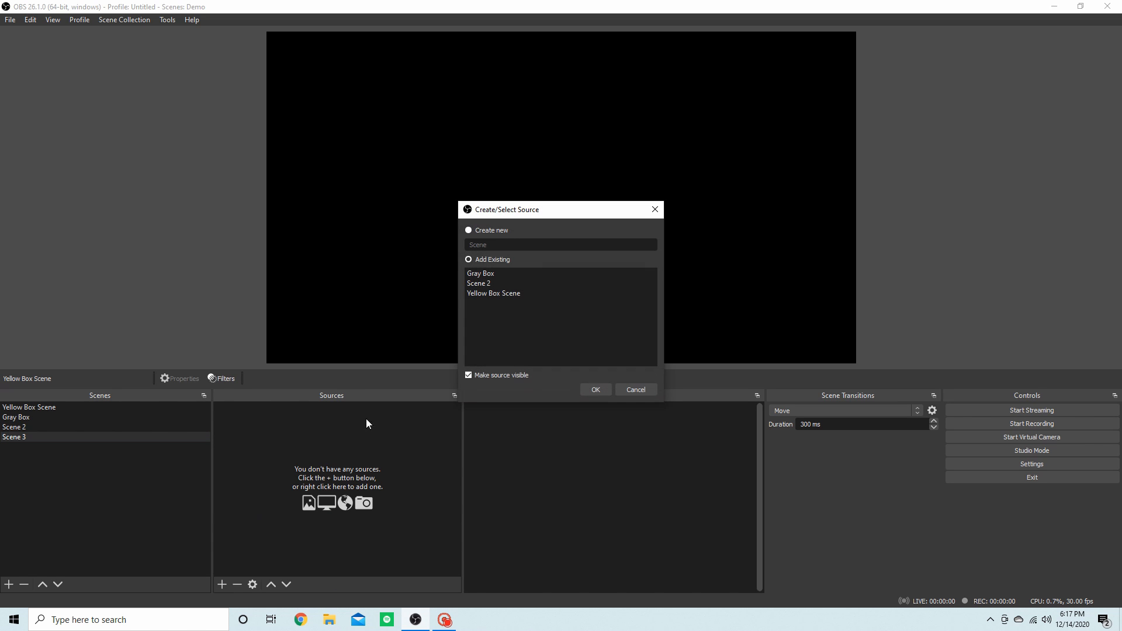
{"action": "left_click", "coordinate": [506, 296]}
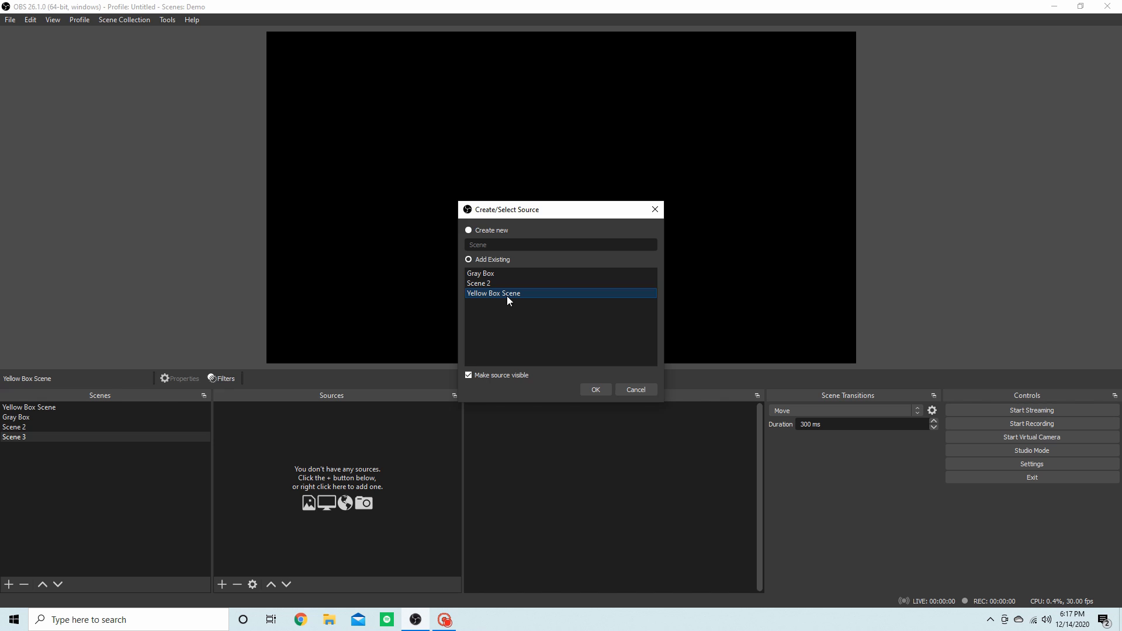
{"action": "left_click", "coordinate": [595, 389]}
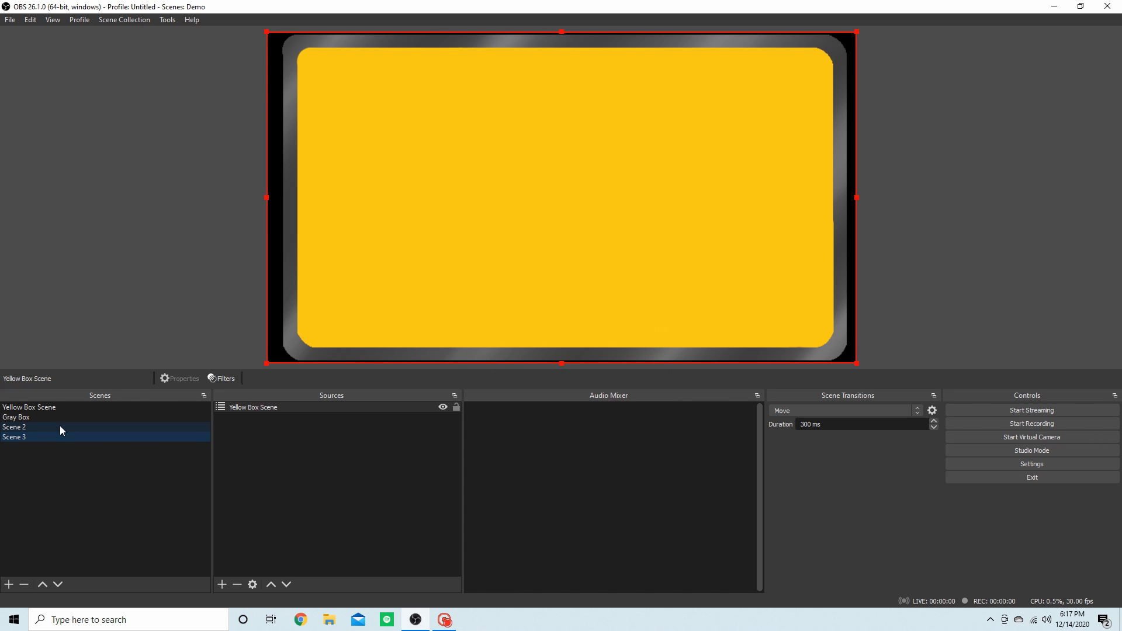
{"action": "left_click", "coordinate": [60, 427]}
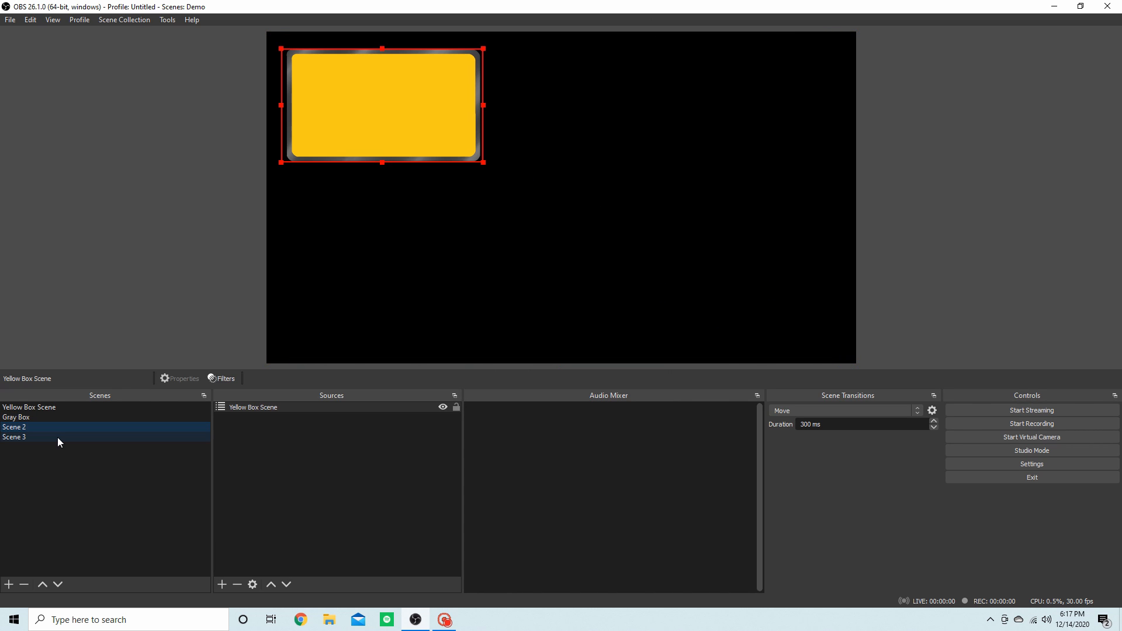
Step: In Scene 3, scale the Yellow Box Scene source to about a third of the canvas width and place it near the canvas's upper-left corner
{"action": "left_click", "coordinate": [57, 437]}
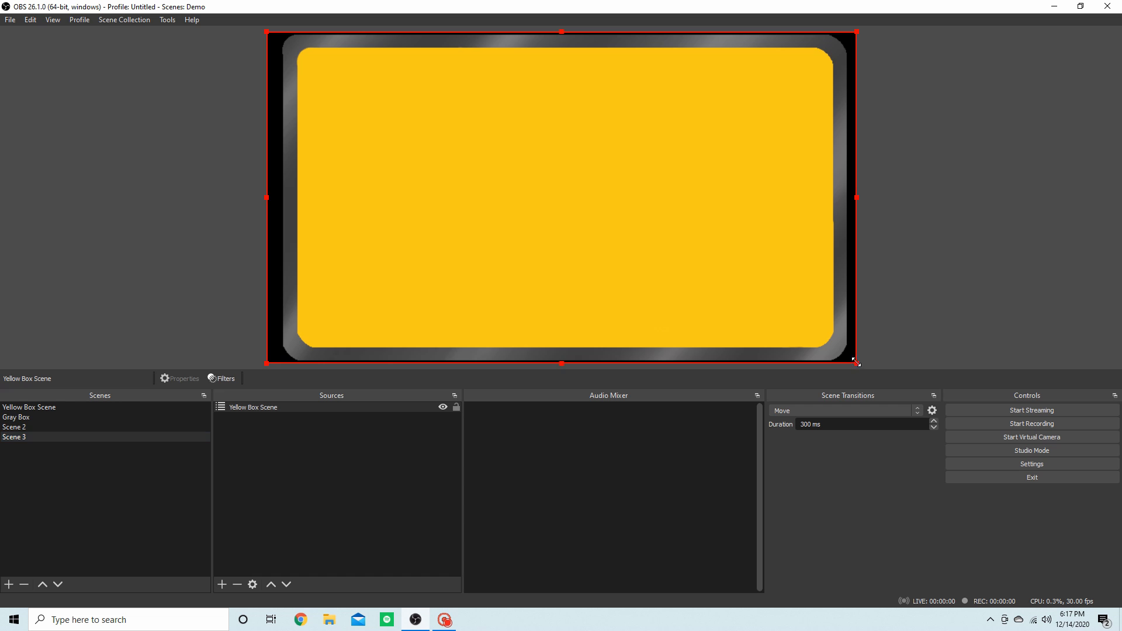
{"action": "left_click_drag", "start_coordinate": [854, 364], "coordinate": [465, 151]}
{"action": "mouse_move", "coordinate": [370, 69]}
{"action": "left_mouse_down"}
{"action": "mouse_move", "coordinate": [400, 96]}
{"action": "mouse_move", "coordinate": [385, 83]}
{"action": "left_mouse_up"}
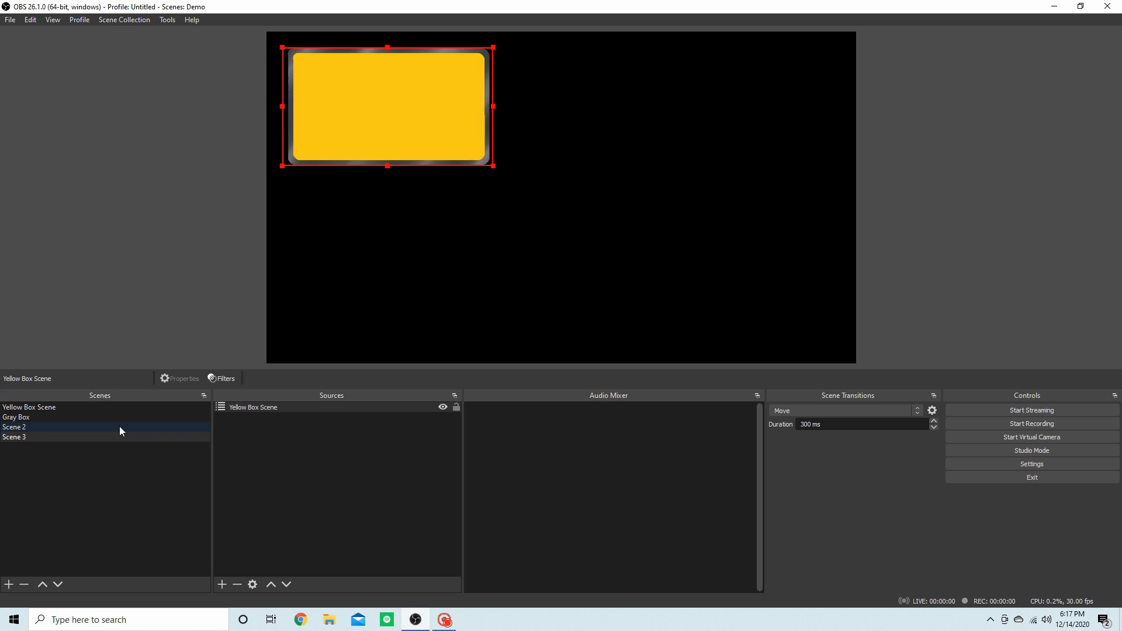
{"action": "left_click", "coordinate": [118, 438]}
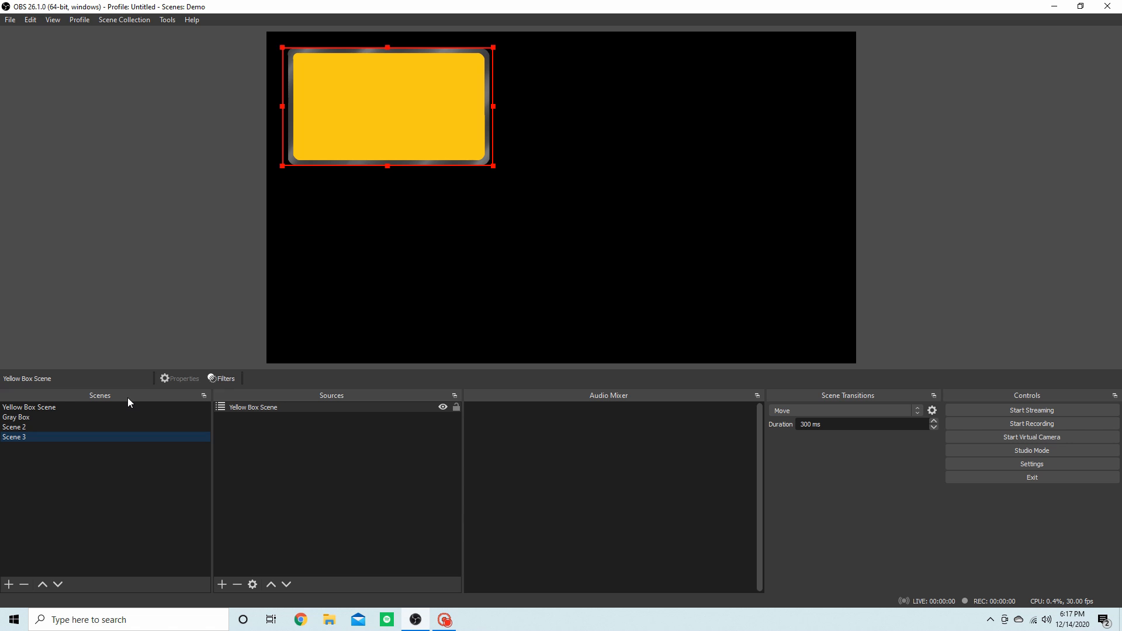
Step: Copy the transform of the Yellow Box Scene source in Scene 2
{"action": "left_click", "coordinate": [163, 427]}
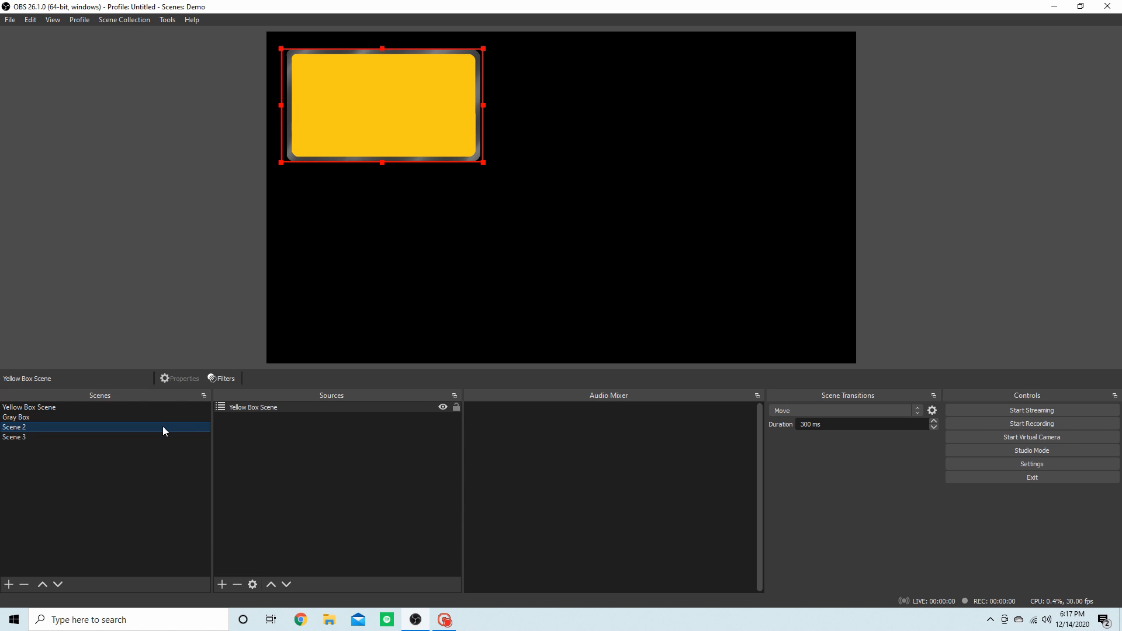
{"action": "left_click", "coordinate": [266, 409]}
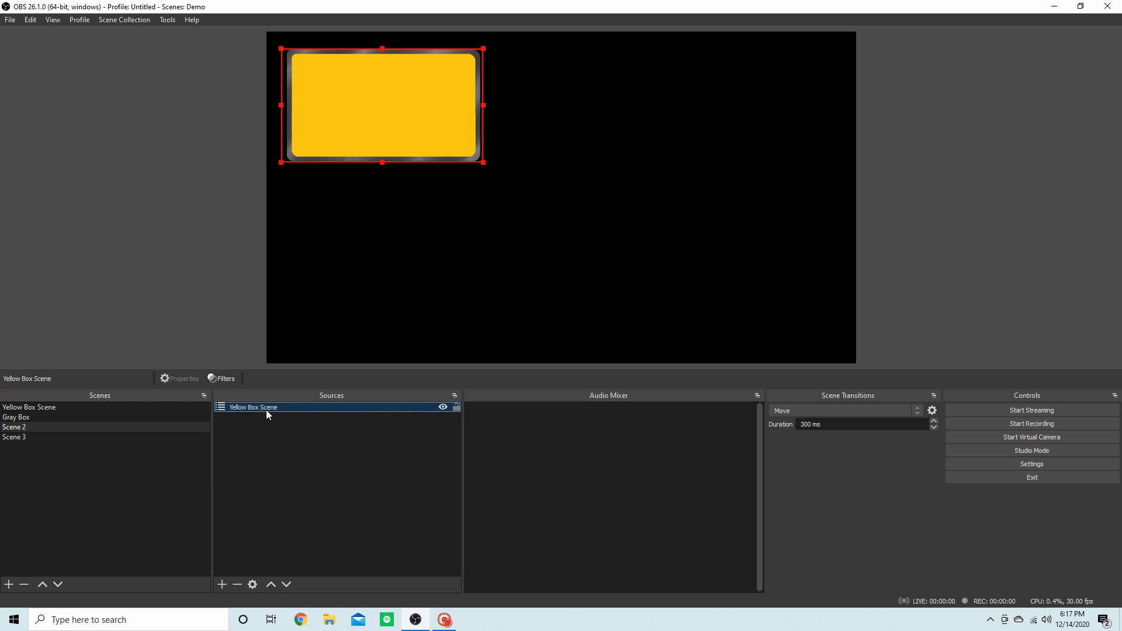
{"action": "right_click", "coordinate": [266, 412]}
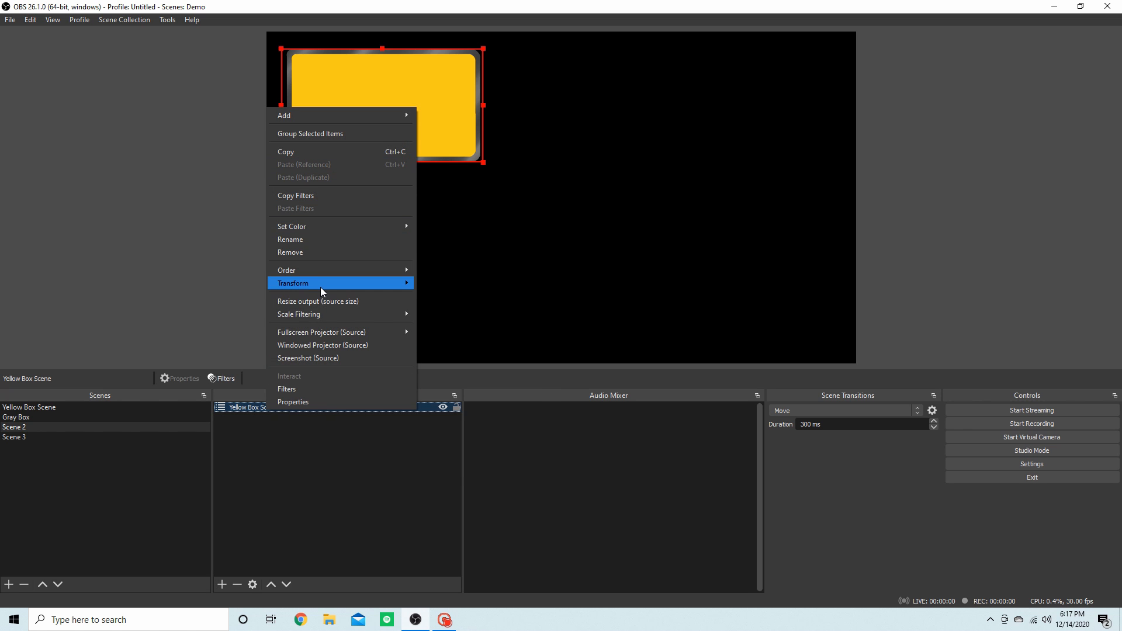
{"action": "mouse_move", "coordinate": [320, 286]}
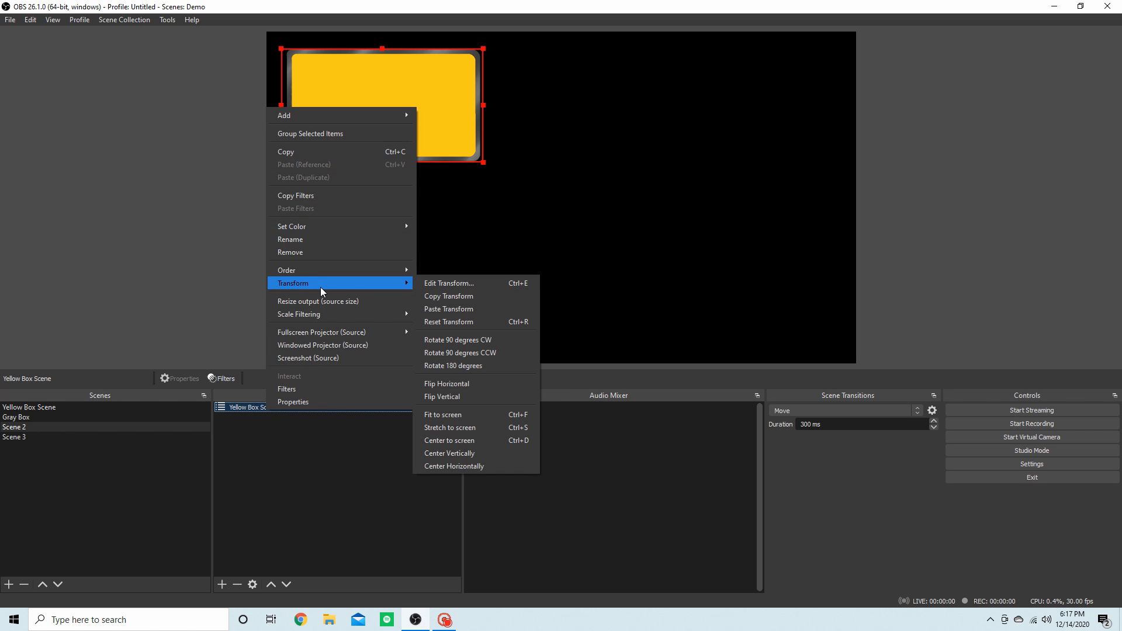
{"action": "left_click", "coordinate": [453, 297]}
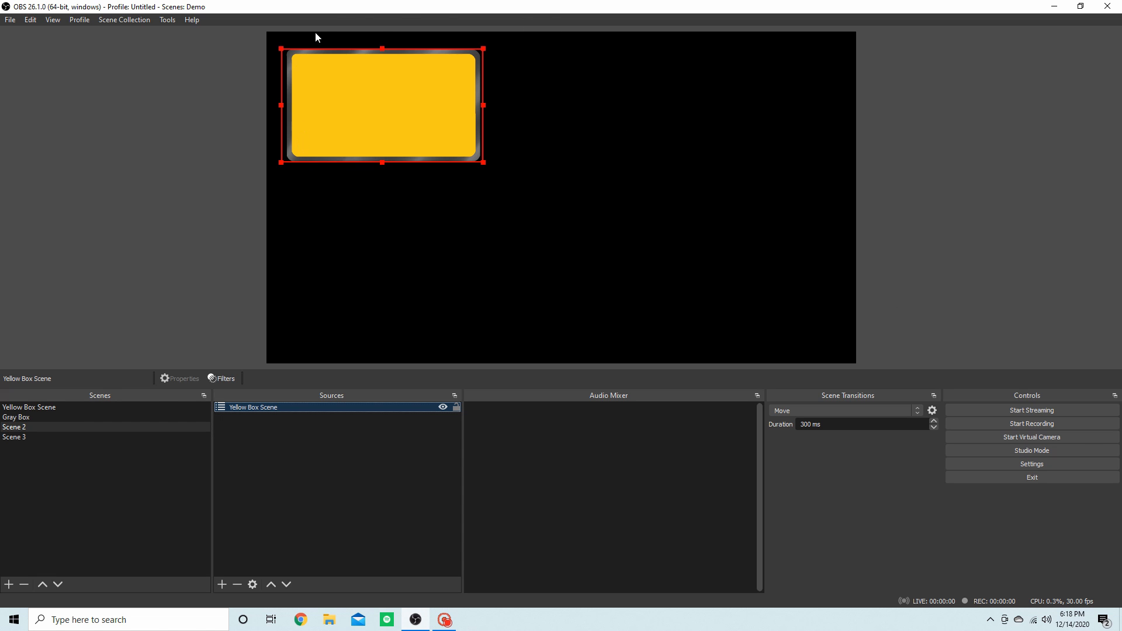
Step: Paste the copied transform onto the Yellow Box Scene source in Scene 3
{"action": "left_click", "coordinate": [94, 435]}
{"action": "right_click", "coordinate": [291, 411]}
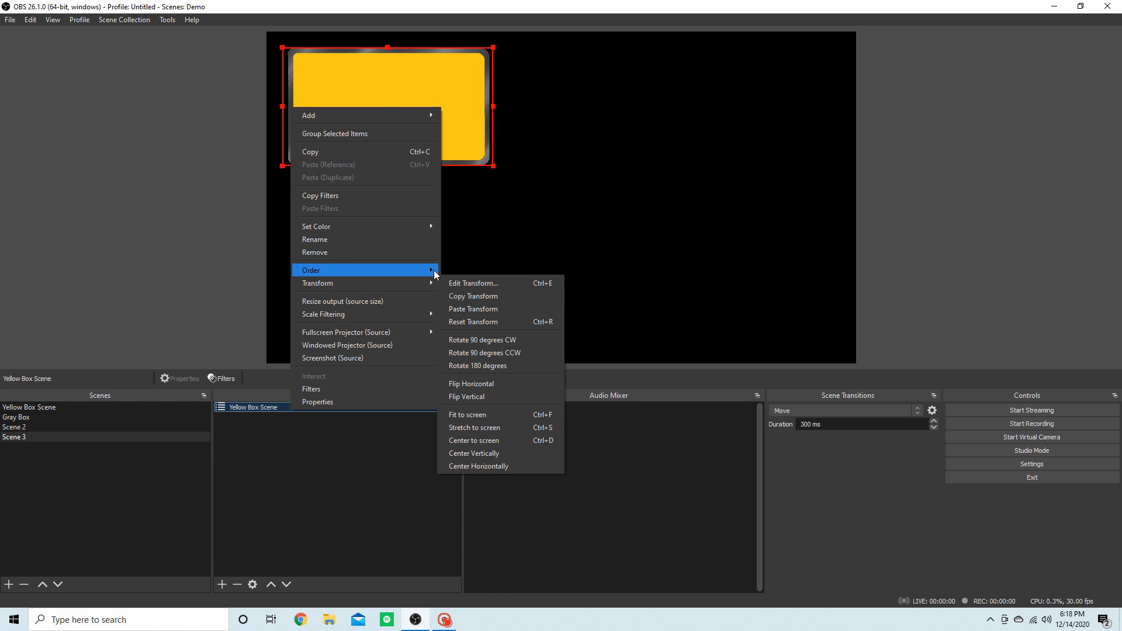
{"action": "left_click", "coordinate": [491, 309]}
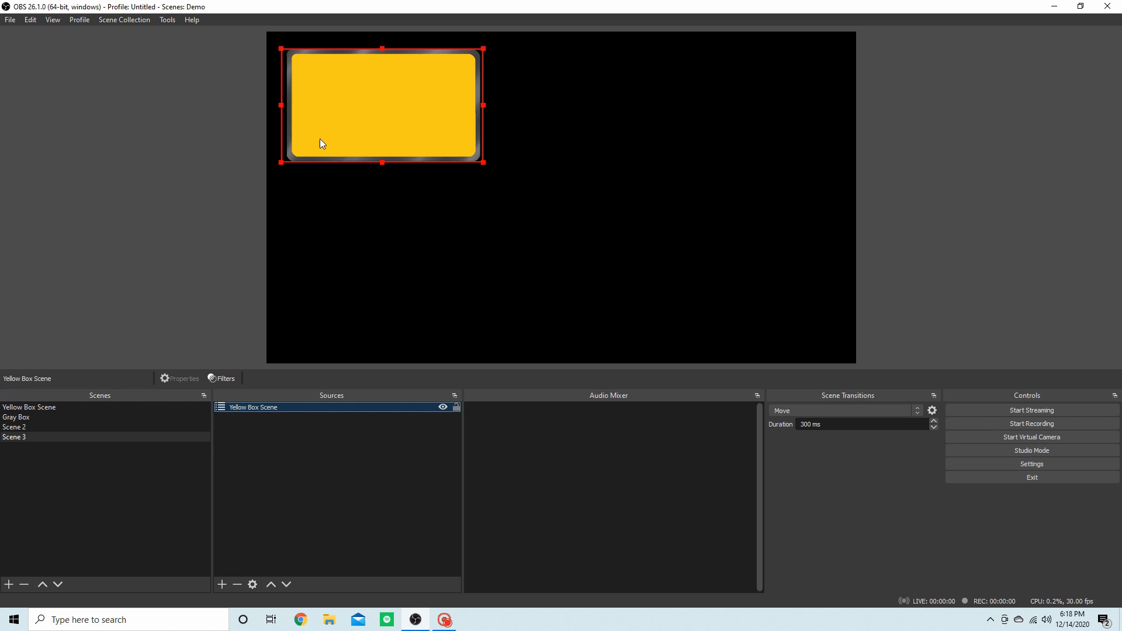
{"action": "left_click", "coordinate": [100, 438]}
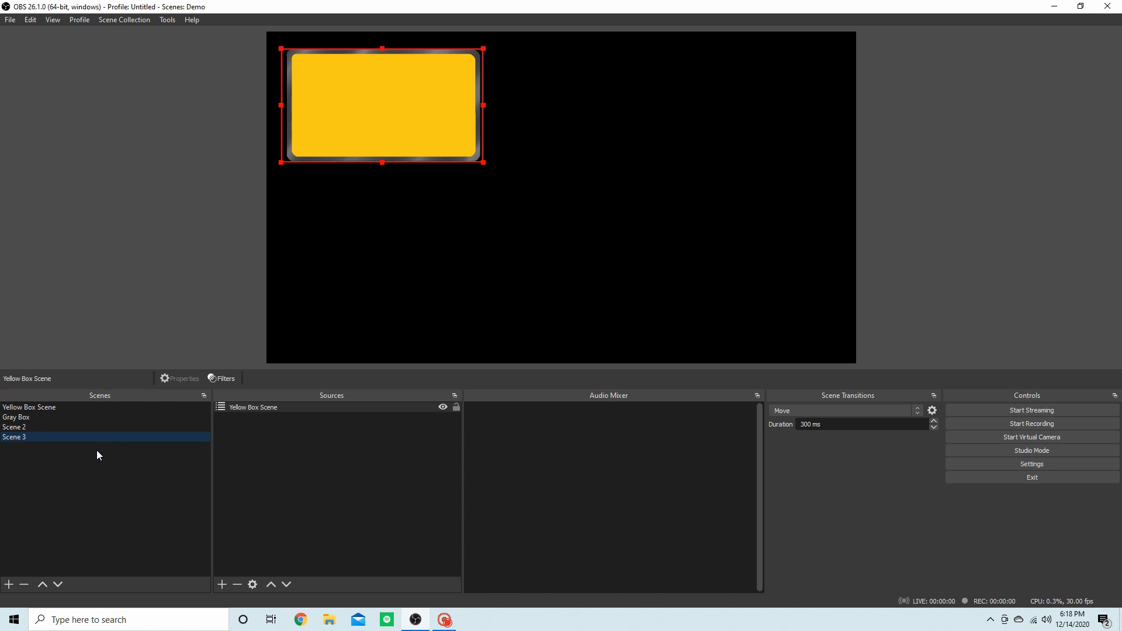
Step: Add a new scene named Scene 4 and add the existing Yellow Box Scene to it as a scene source
{"action": "right_click", "coordinate": [97, 454]}
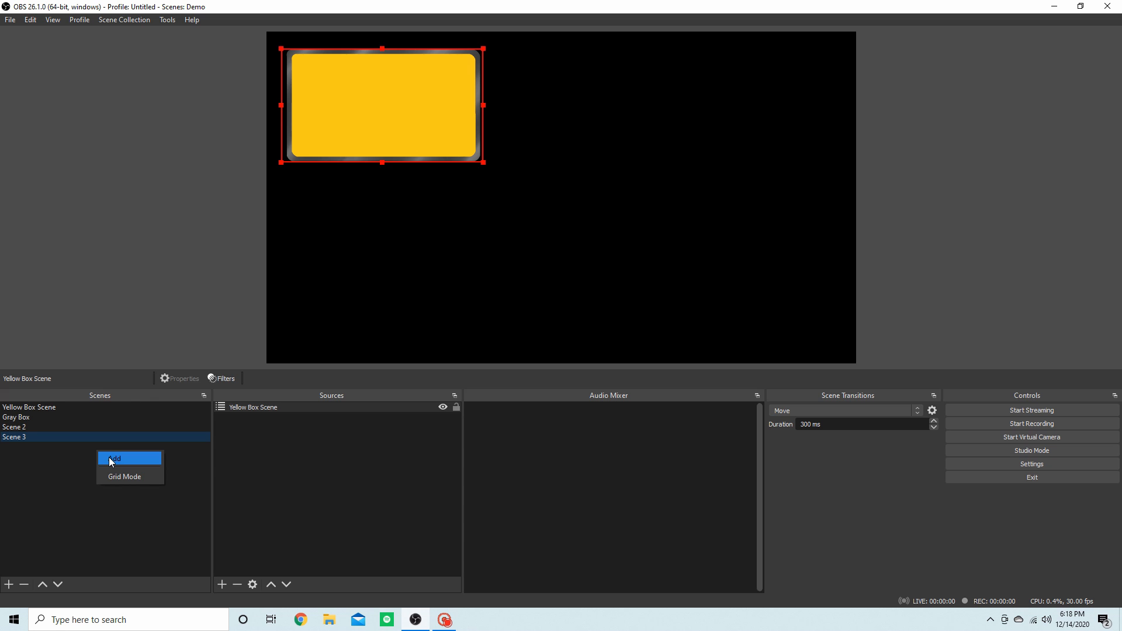
{"action": "left_click", "coordinate": [112, 459]}
{"action": "left_click", "coordinate": [546, 329]}
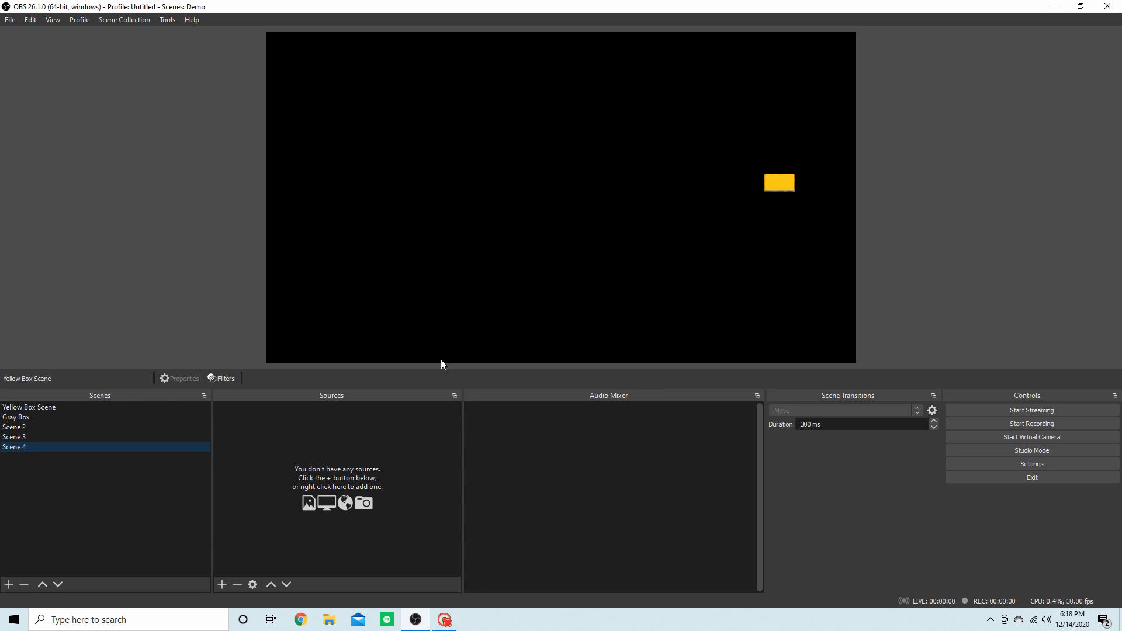
{"action": "left_click", "coordinate": [223, 585]}
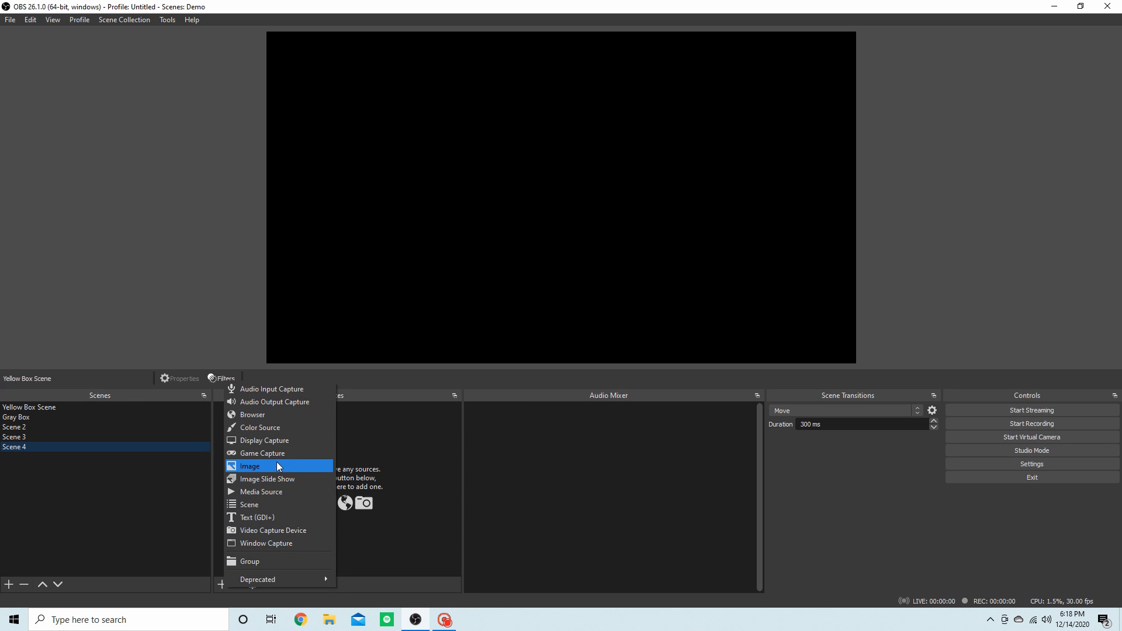
{"action": "left_click", "coordinate": [269, 506]}
{"action": "left_click", "coordinate": [512, 304]}
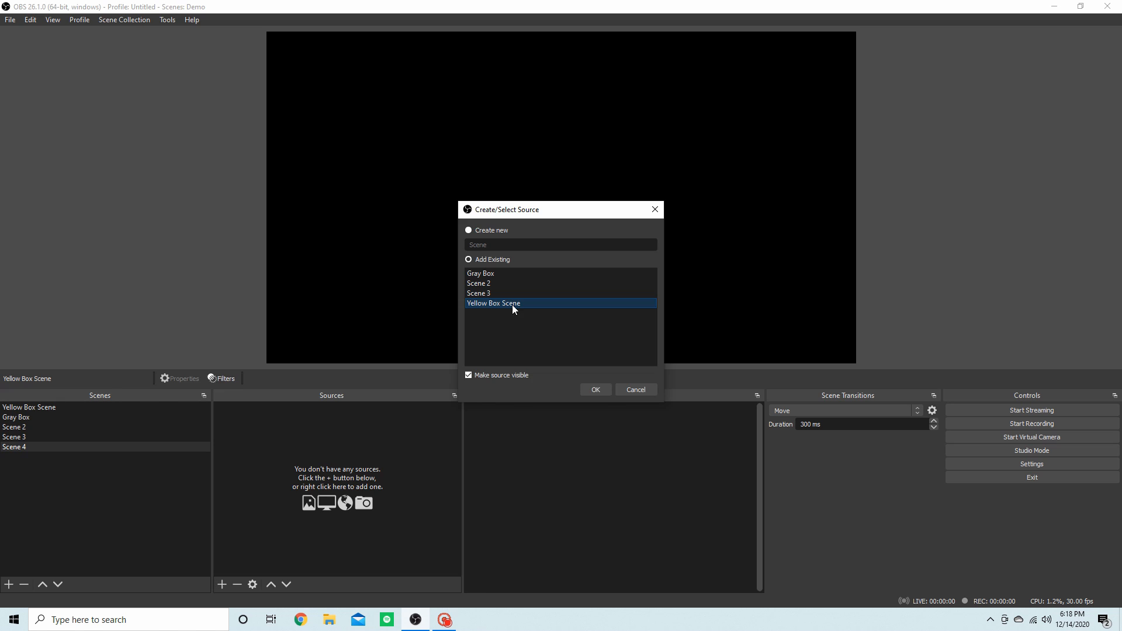
{"action": "left_click", "coordinate": [596, 390]}
Step: Paste the copied transform onto the Yellow Box Scene source in Scene 4 and compare its placement with Scene 3
{"action": "left_click", "coordinate": [255, 407]}
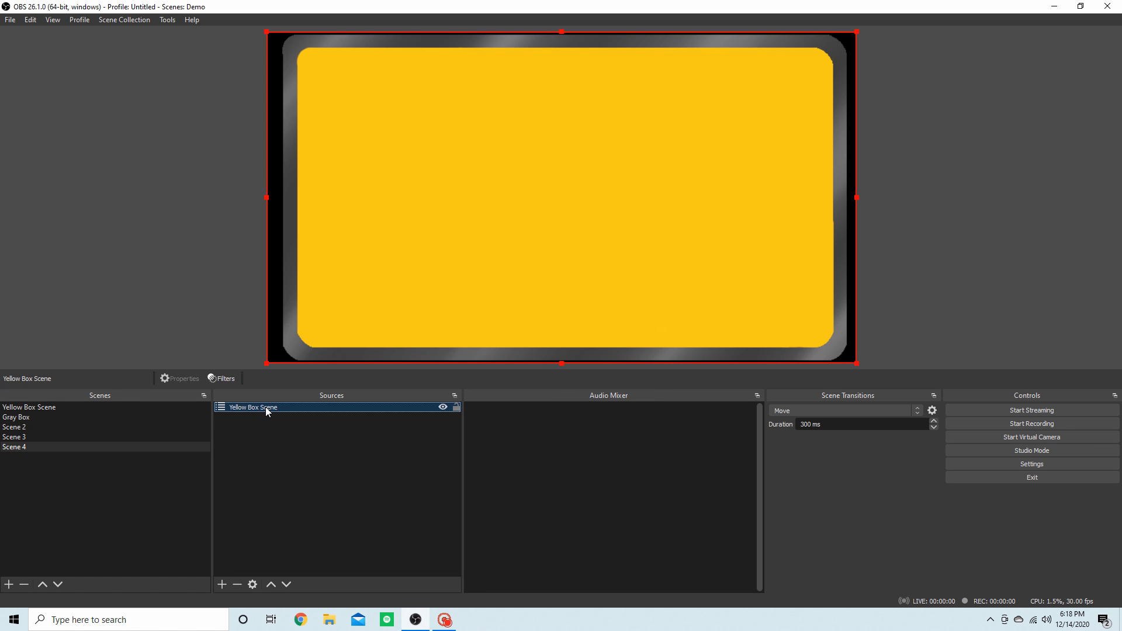
{"action": "right_click", "coordinate": [258, 408]}
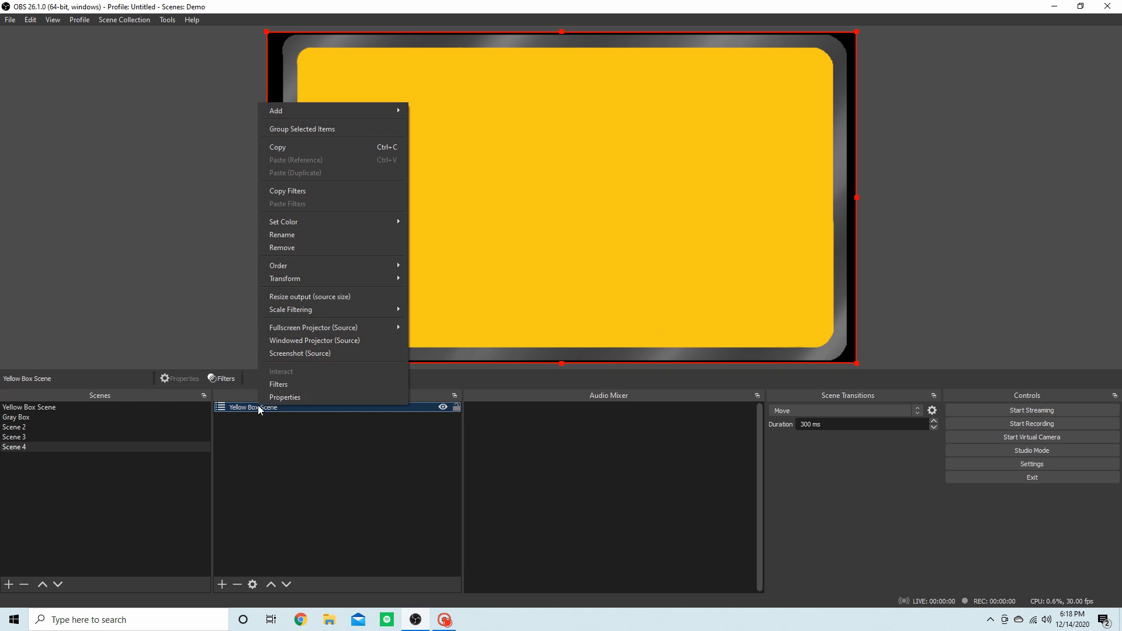
{"action": "mouse_move", "coordinate": [297, 278]}
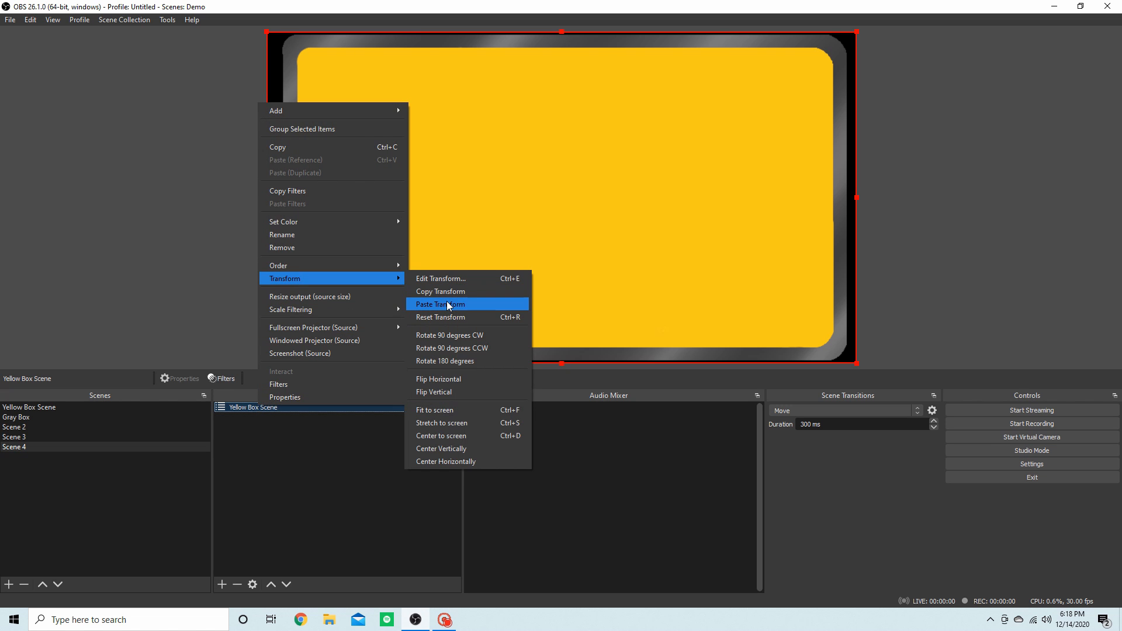
{"action": "left_click", "coordinate": [448, 305]}
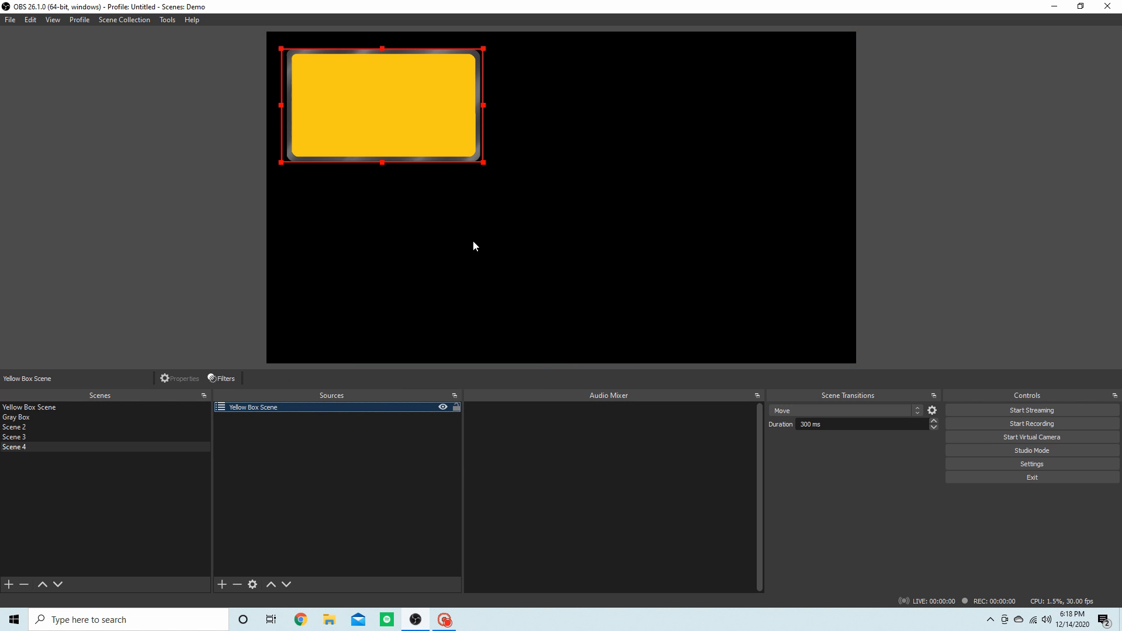
{"action": "left_click", "coordinate": [66, 436]}
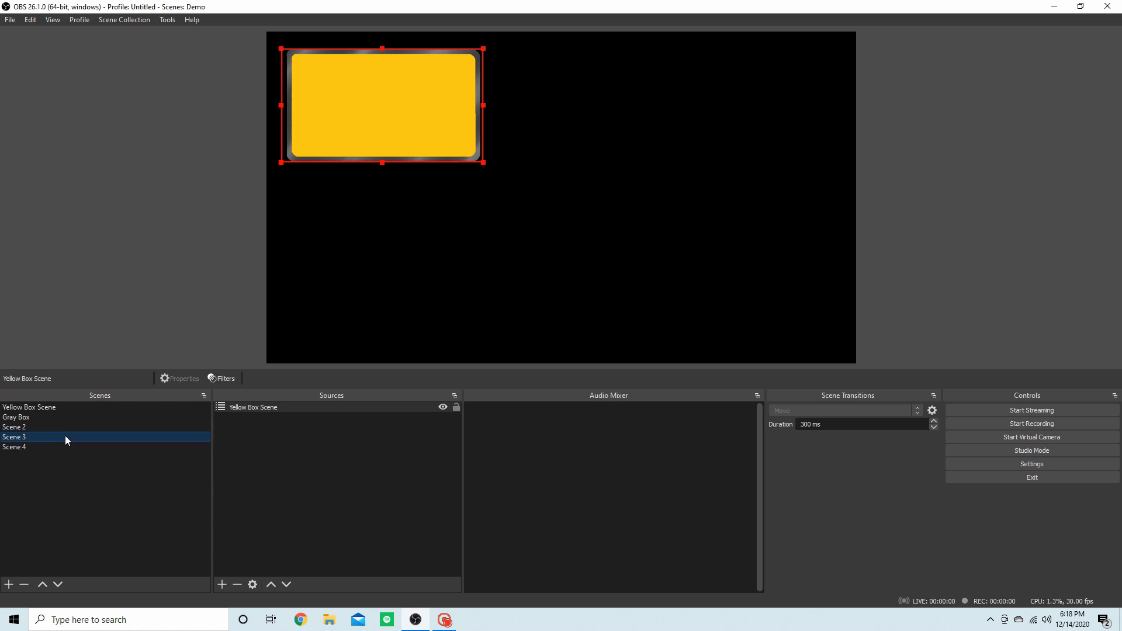
{"action": "left_click", "coordinate": [63, 445]}
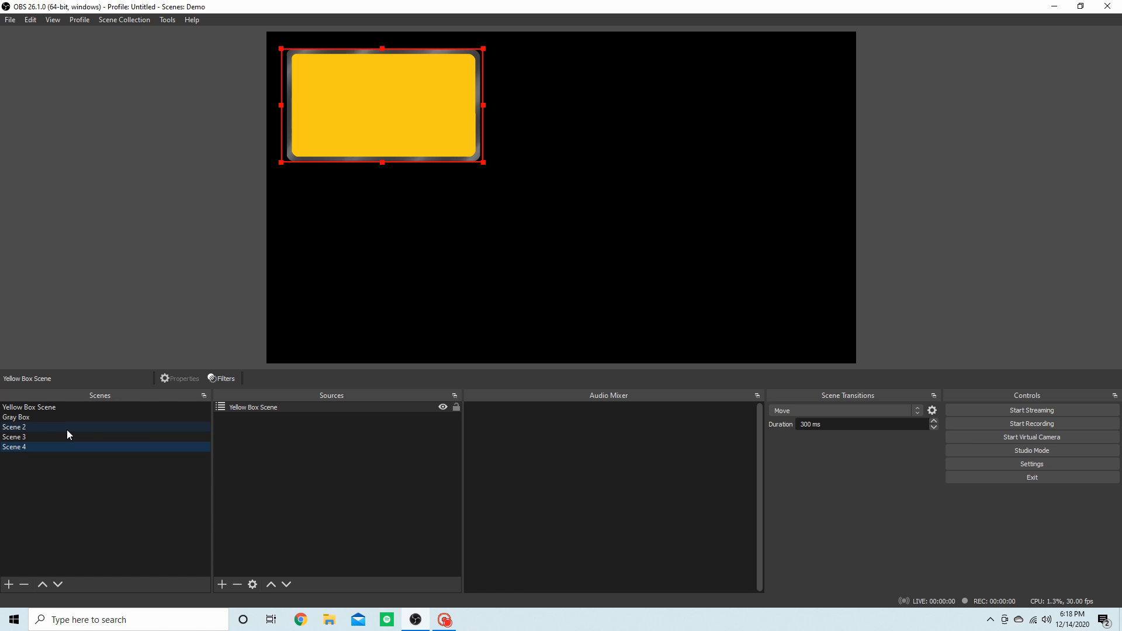
{"action": "left_click", "coordinate": [257, 409]}
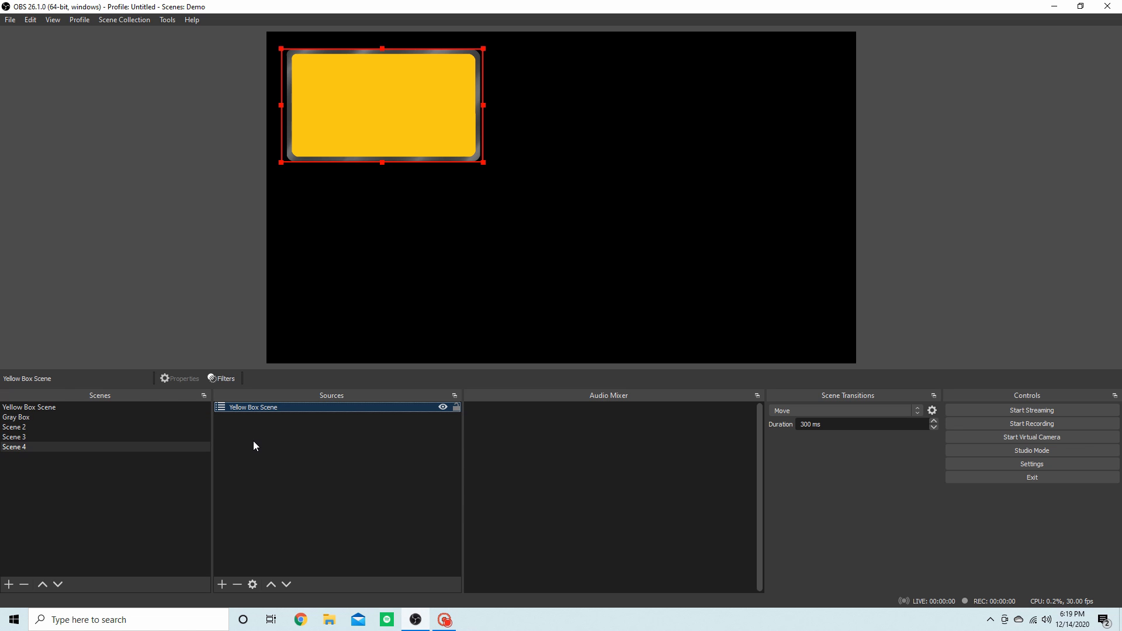
Step: Add the existing Gray Box scene to Scene 2 as a scene source
{"action": "left_click", "coordinate": [91, 403]}
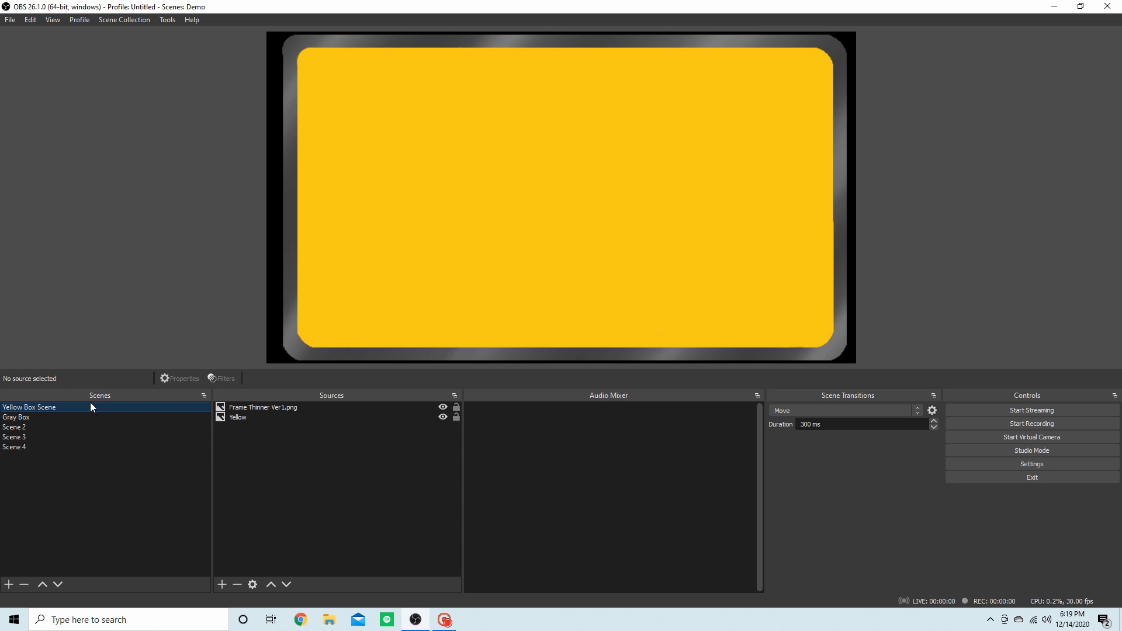
{"action": "left_click", "coordinate": [21, 417]}
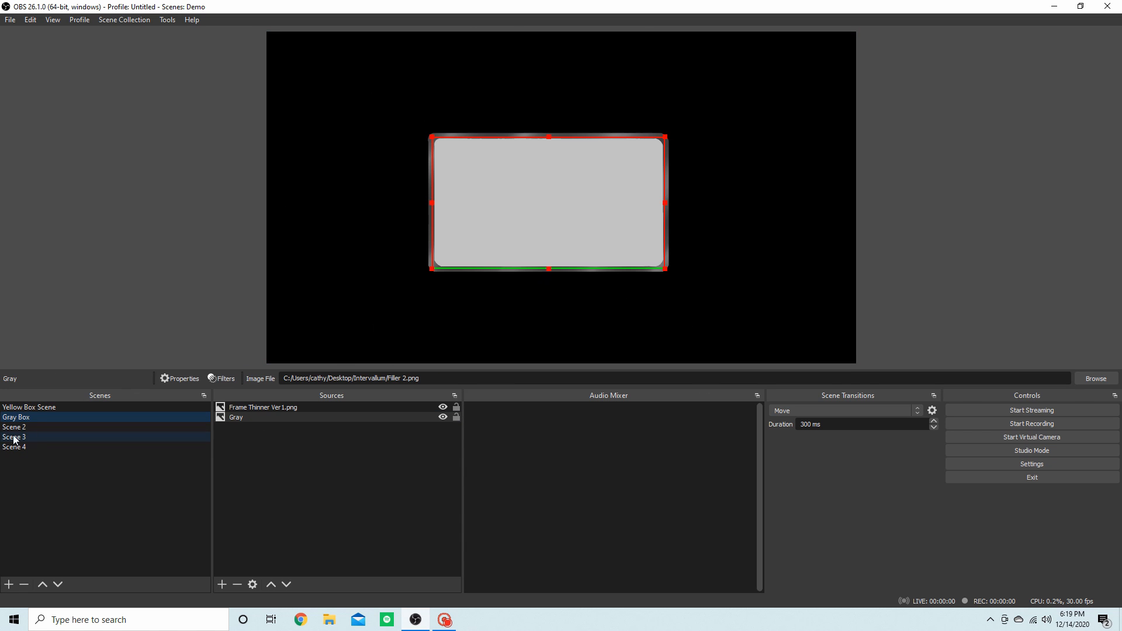
{"action": "left_click", "coordinate": [38, 427]}
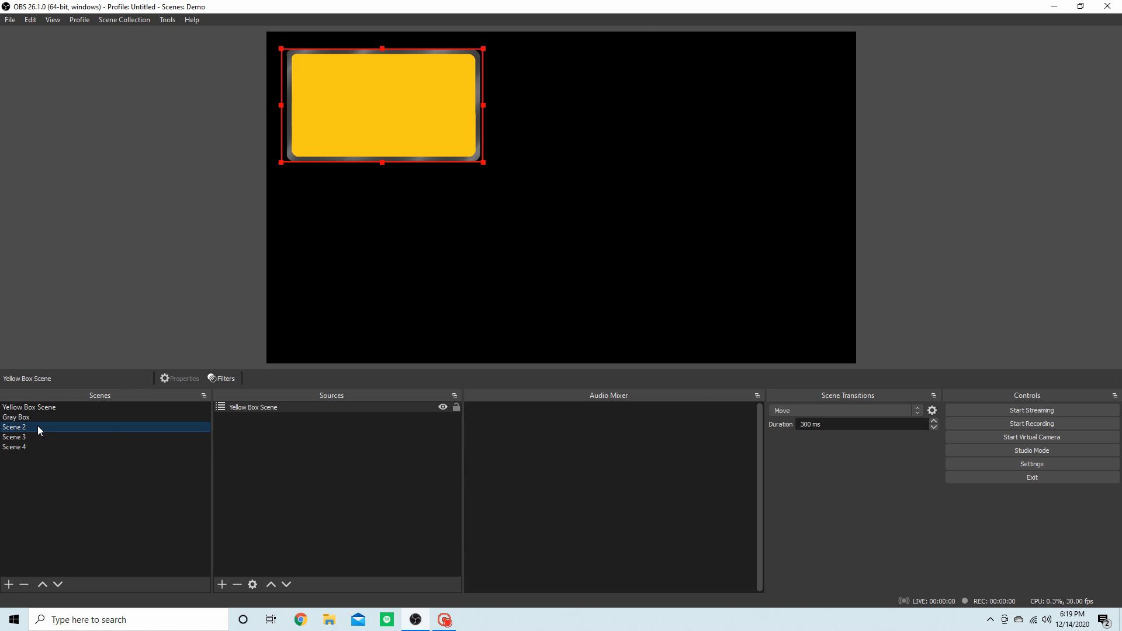
{"action": "right_click", "coordinate": [250, 448]}
{"action": "mouse_move", "coordinate": [279, 455]}
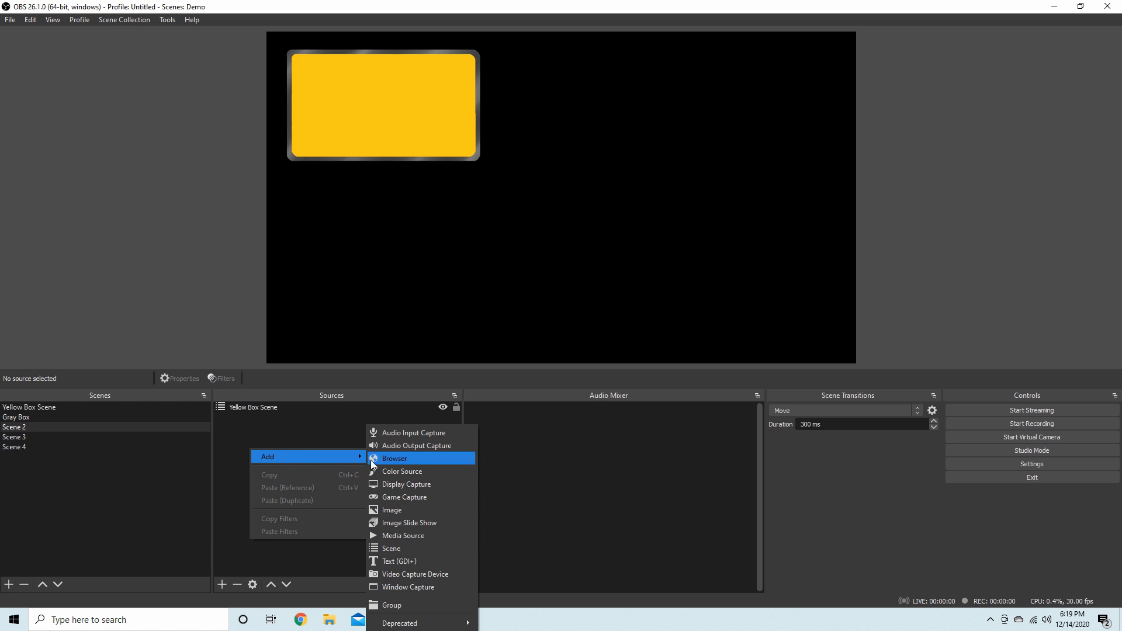
{"action": "left_click", "coordinate": [410, 547]}
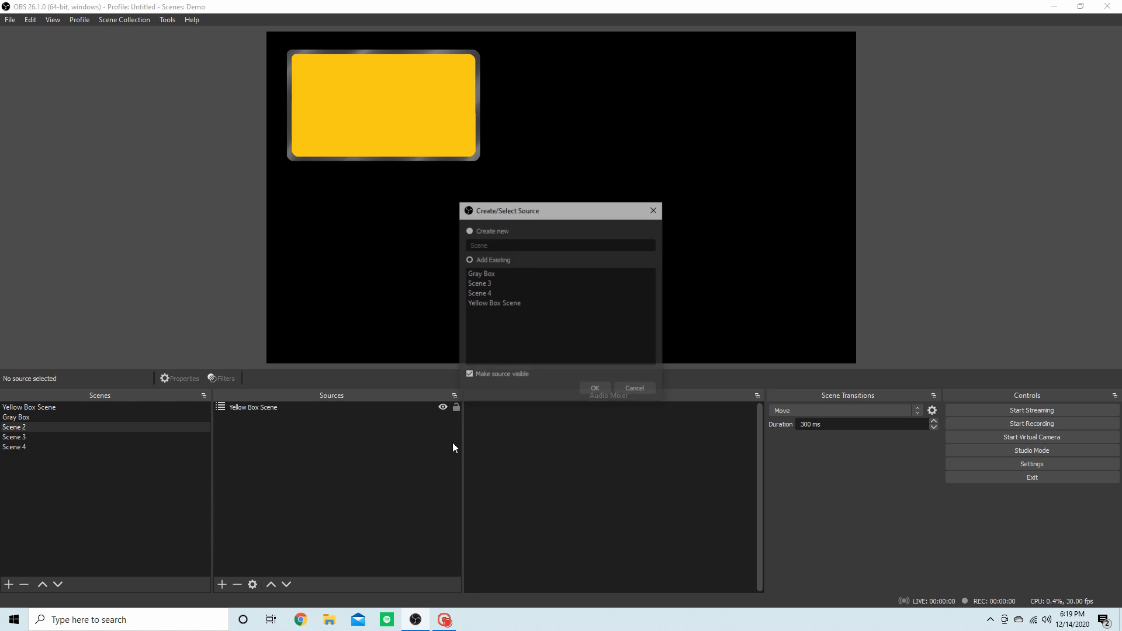
{"action": "left_click", "coordinate": [495, 270]}
{"action": "left_click", "coordinate": [595, 389]}
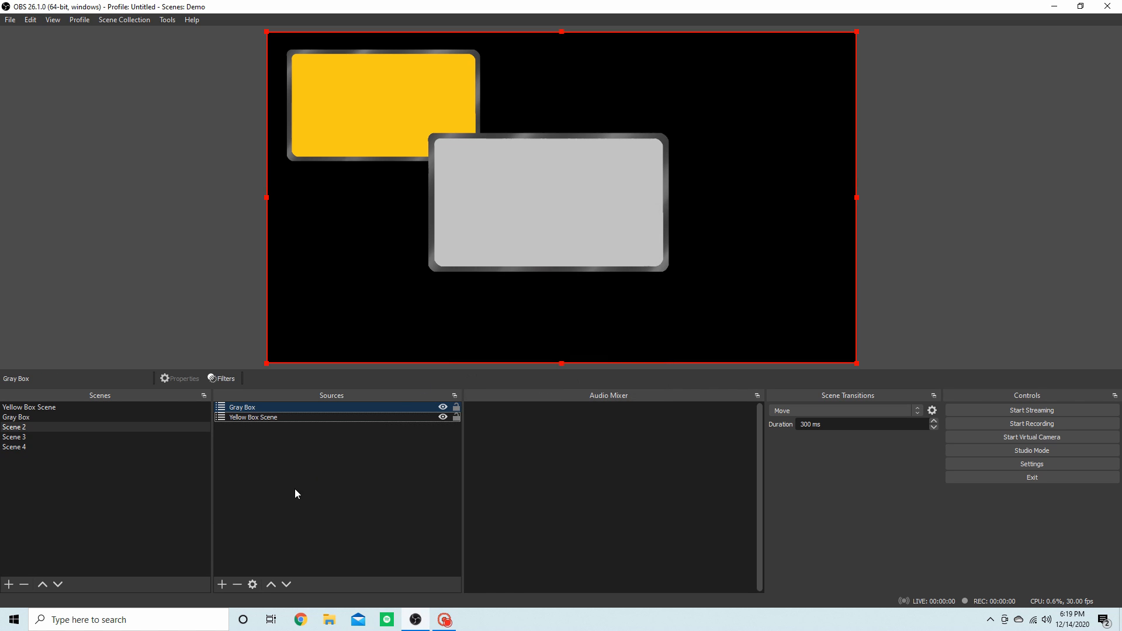
Step: Paste the copied transform onto the Gray Box source in Scene 2
{"action": "left_click", "coordinate": [239, 416]}
{"action": "right_click", "coordinate": [241, 416]}
{"action": "left_click", "coordinate": [291, 468]}
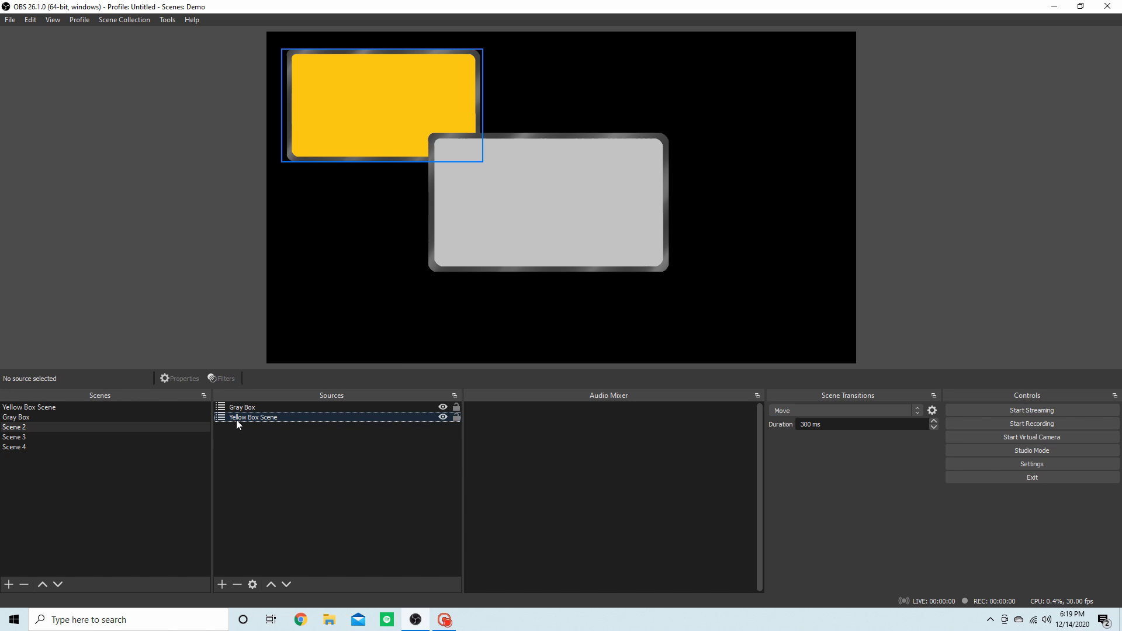
{"action": "left_click", "coordinate": [272, 404]}
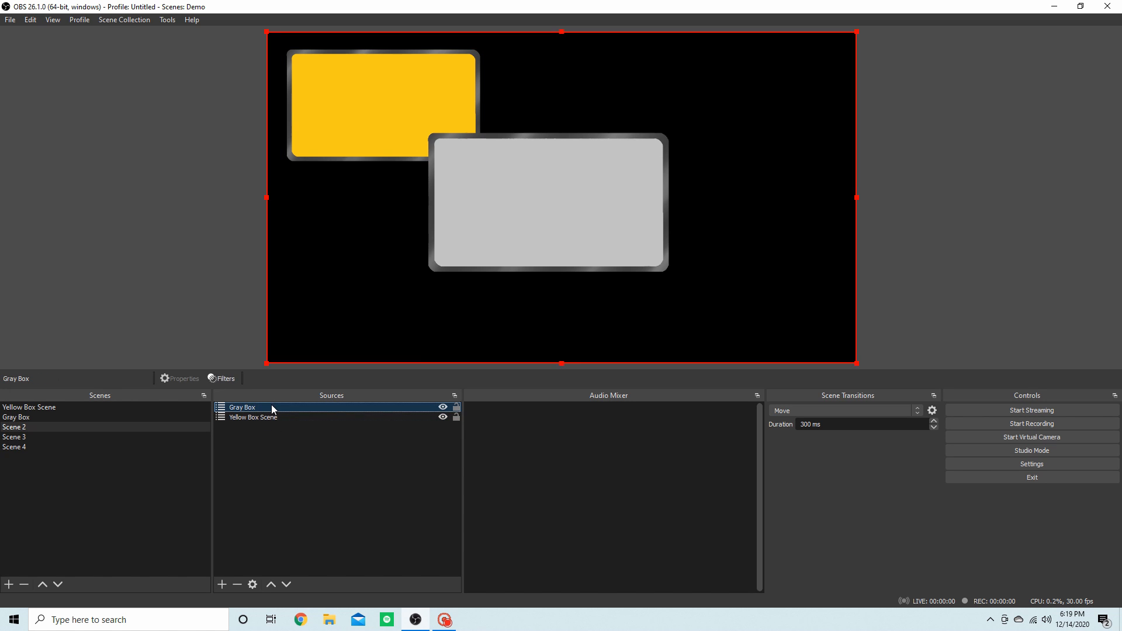
{"action": "right_click", "coordinate": [271, 404]}
{"action": "mouse_move", "coordinate": [323, 278]}
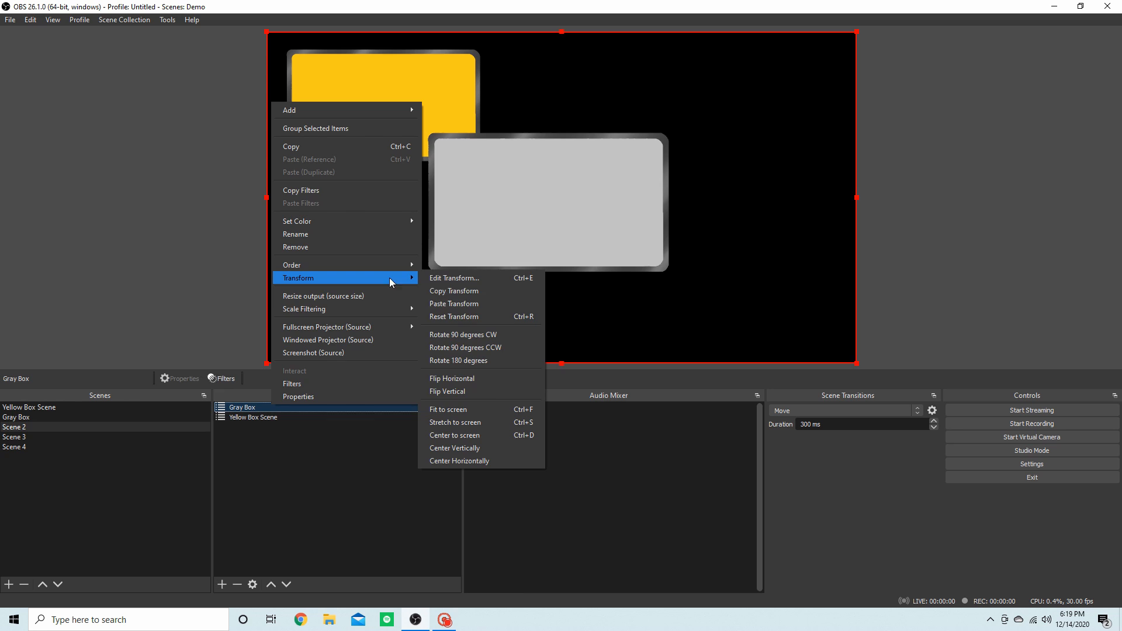
{"action": "left_click", "coordinate": [443, 302]}
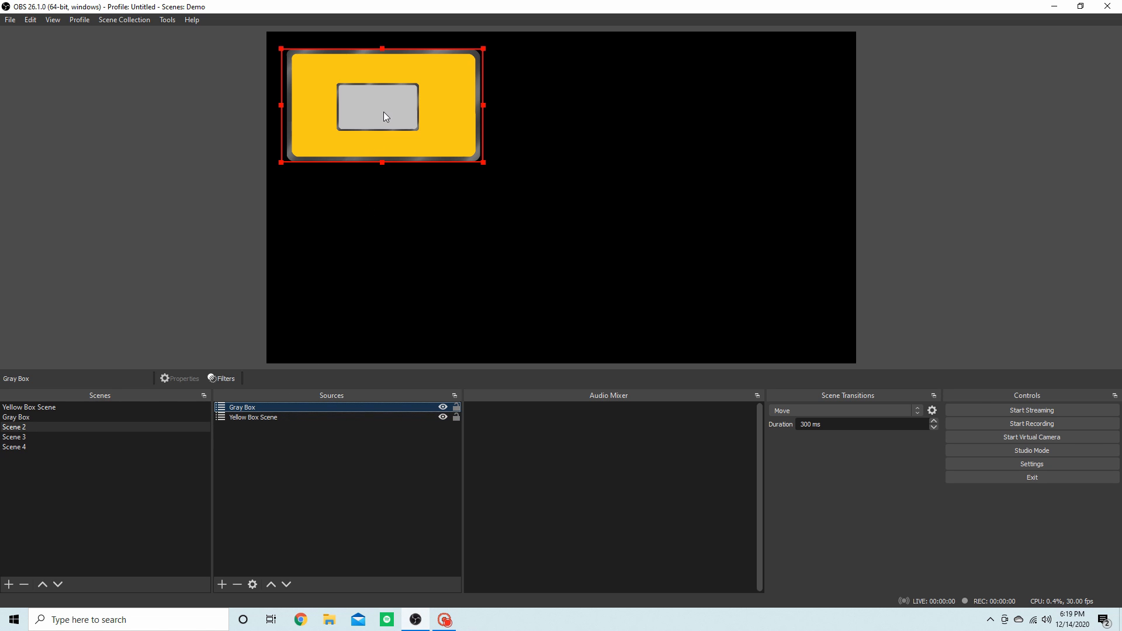
Step: Check the original Gray Box scene and hide the Frame Thinner Ver1.png source in Yellow Box Scene
{"action": "left_click", "coordinate": [70, 415]}
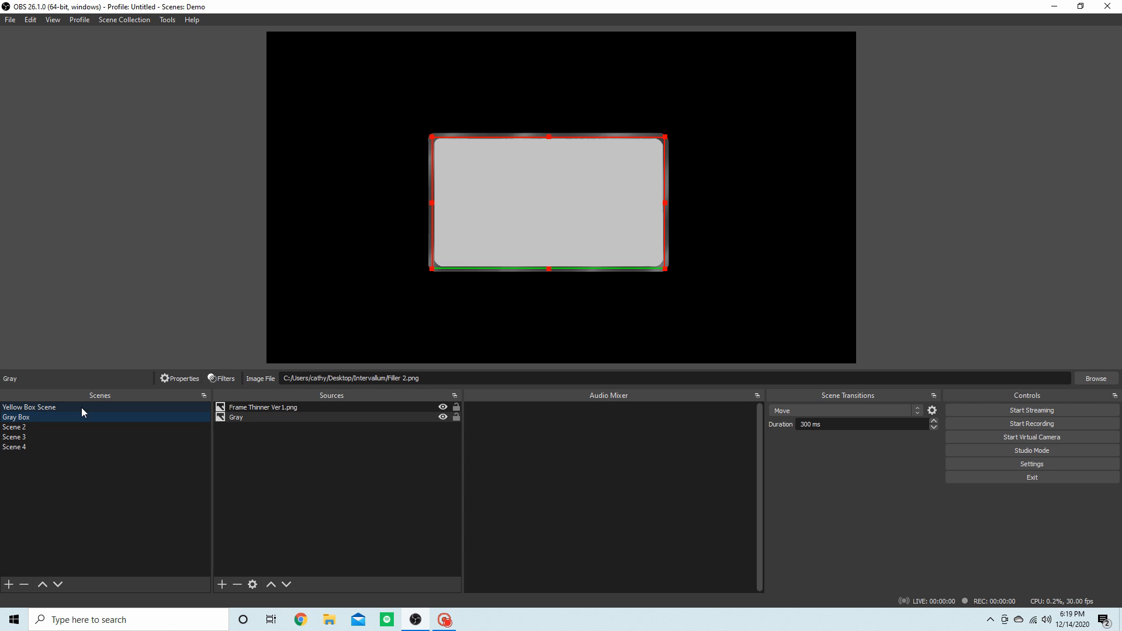
{"action": "left_click", "coordinate": [82, 409]}
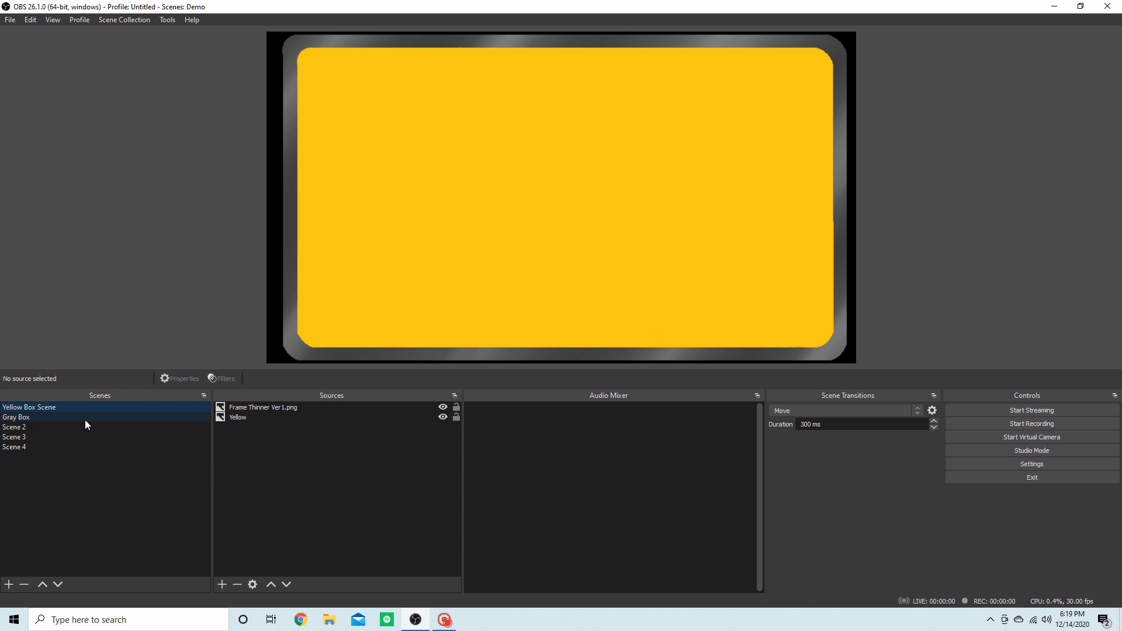
{"action": "left_click", "coordinate": [442, 407]}
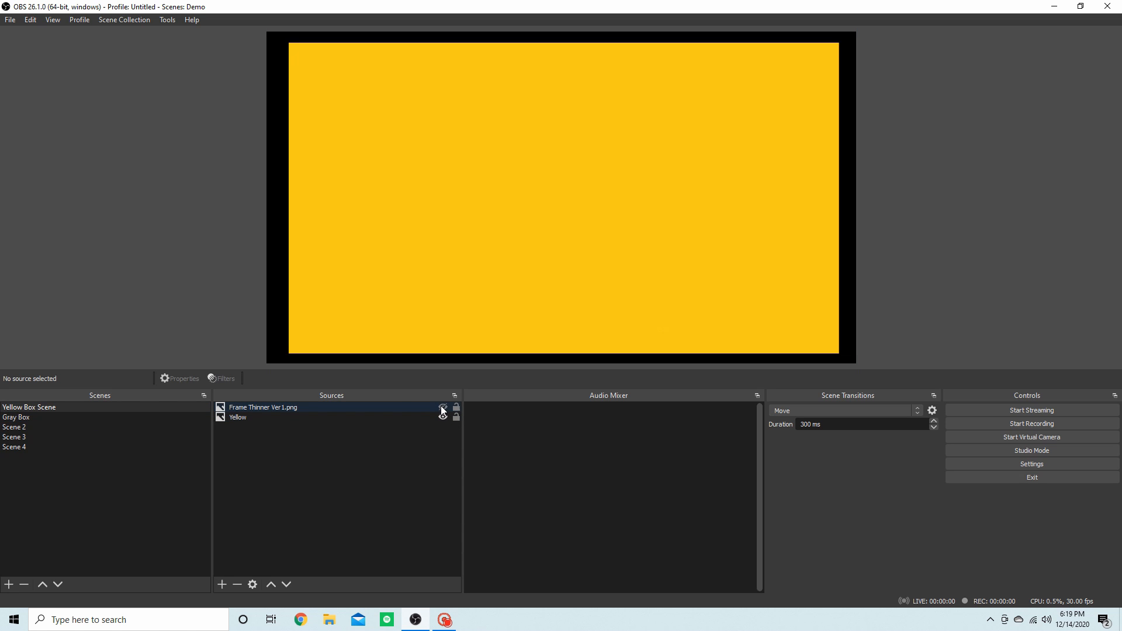
Step: Inspect the image properties of the Yellow source in Yellow Box Scene and the Gray source in the Gray Box scene
{"action": "left_click", "coordinate": [349, 419]}
{"action": "right_click", "coordinate": [349, 418]}
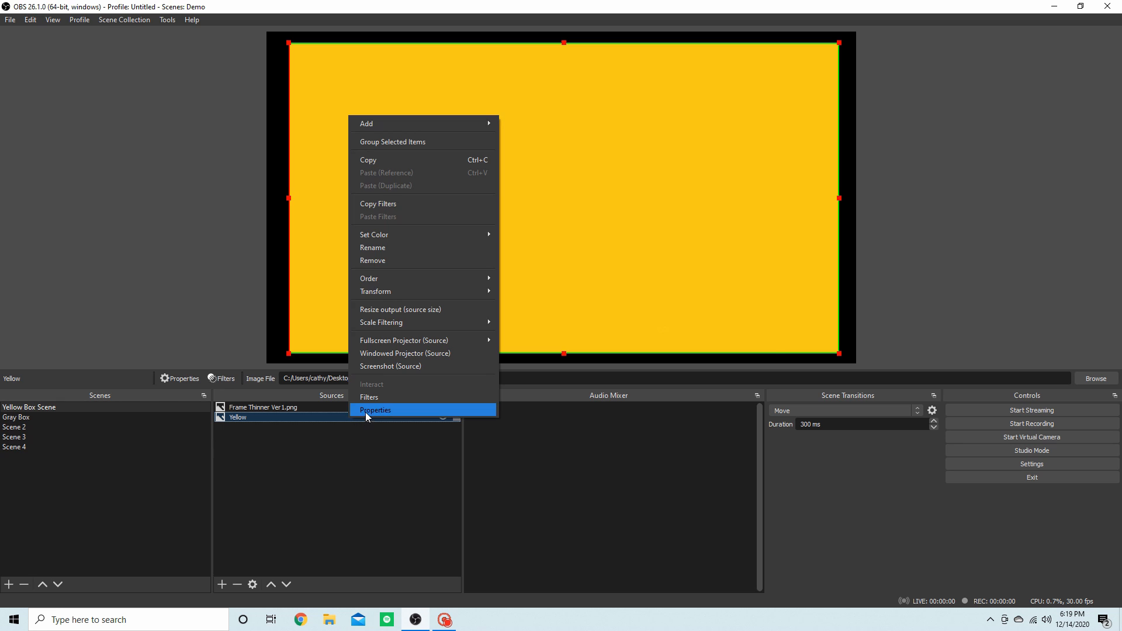
{"action": "left_click", "coordinate": [366, 411]}
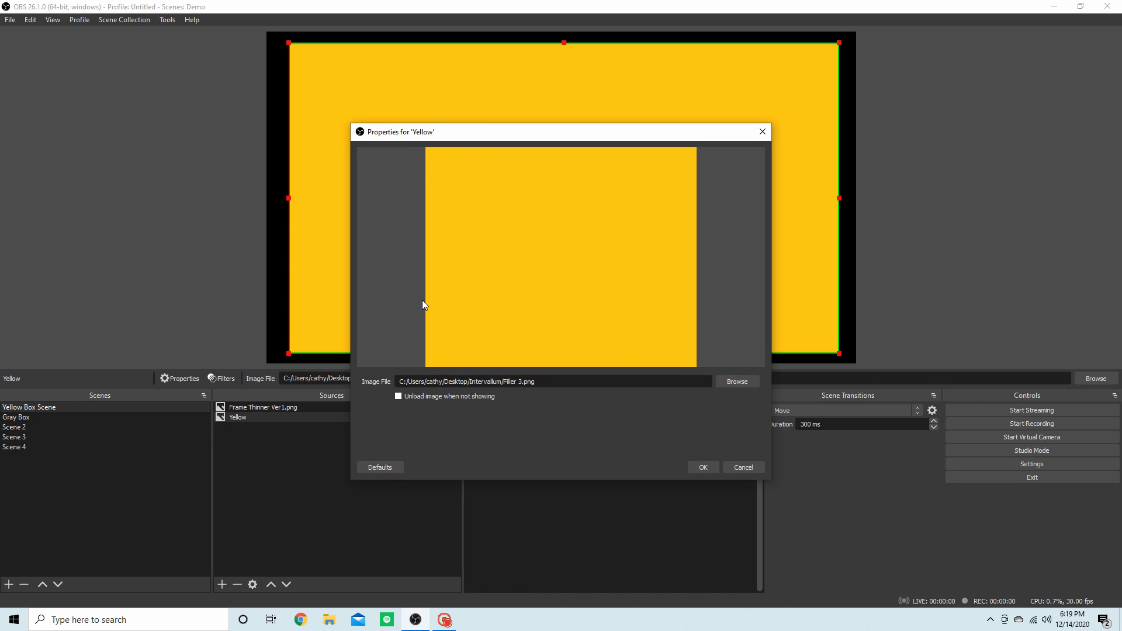
{"action": "left_click", "coordinate": [738, 466]}
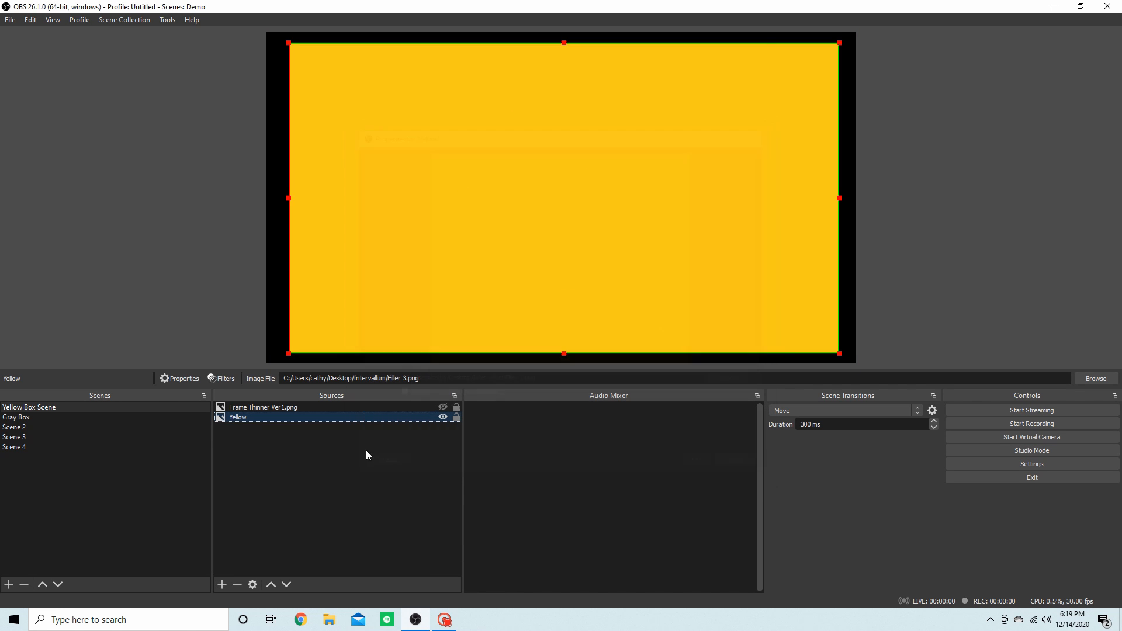
{"action": "left_click", "coordinate": [80, 416]}
{"action": "right_click", "coordinate": [306, 420]}
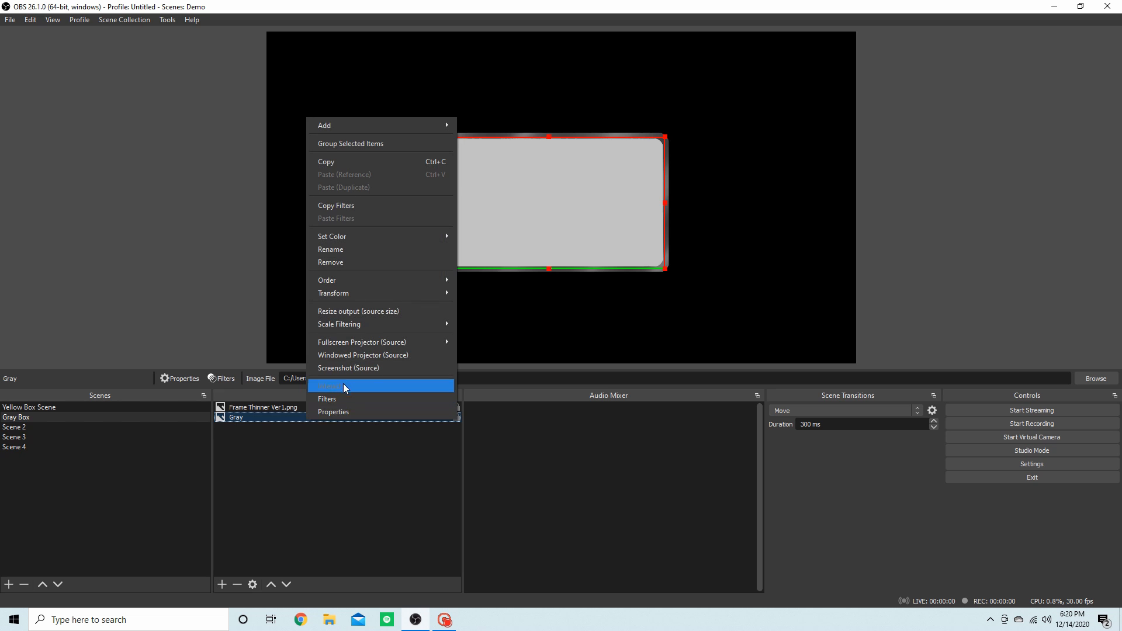
{"action": "left_click", "coordinate": [350, 412]}
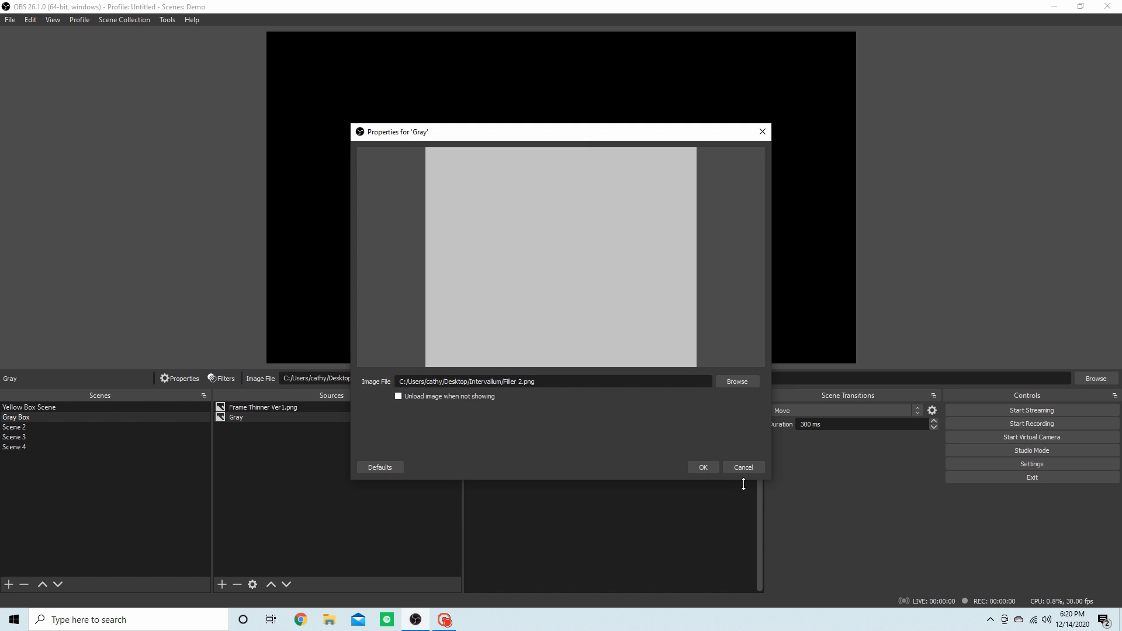
{"action": "left_click", "coordinate": [739, 464]}
Step: Copy the Yellow source's transform from Yellow Box Scene and paste it onto the Gray source in the Gray Box scene
{"action": "left_click", "coordinate": [130, 408]}
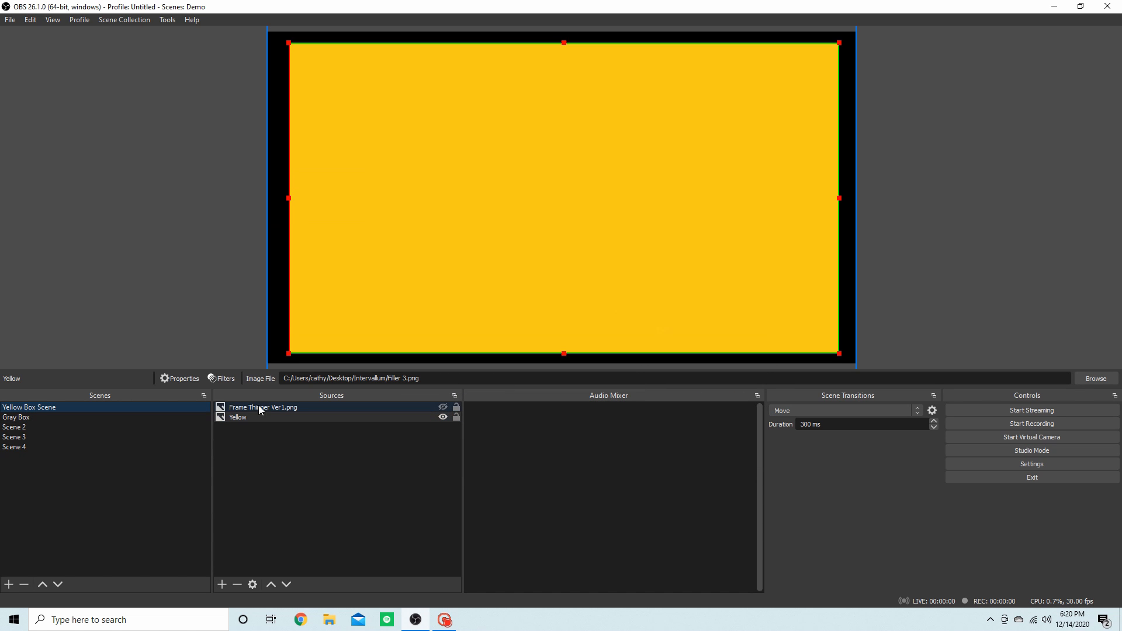
{"action": "right_click", "coordinate": [278, 419]}
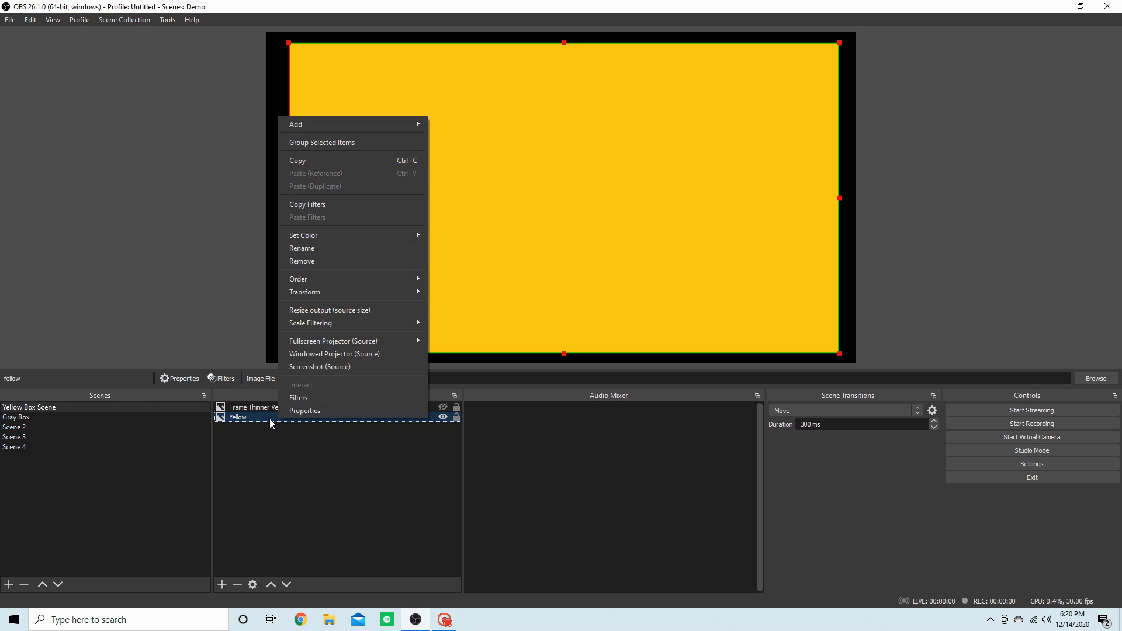
{"action": "mouse_move", "coordinate": [323, 294]}
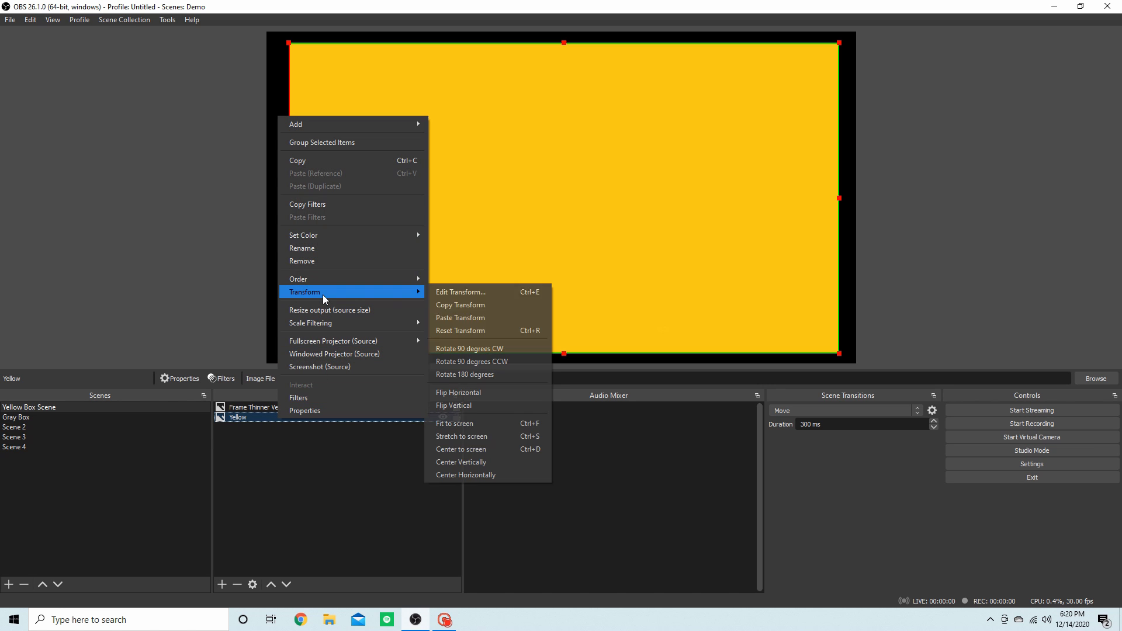
{"action": "left_click", "coordinate": [472, 308]}
{"action": "left_click", "coordinate": [58, 419]}
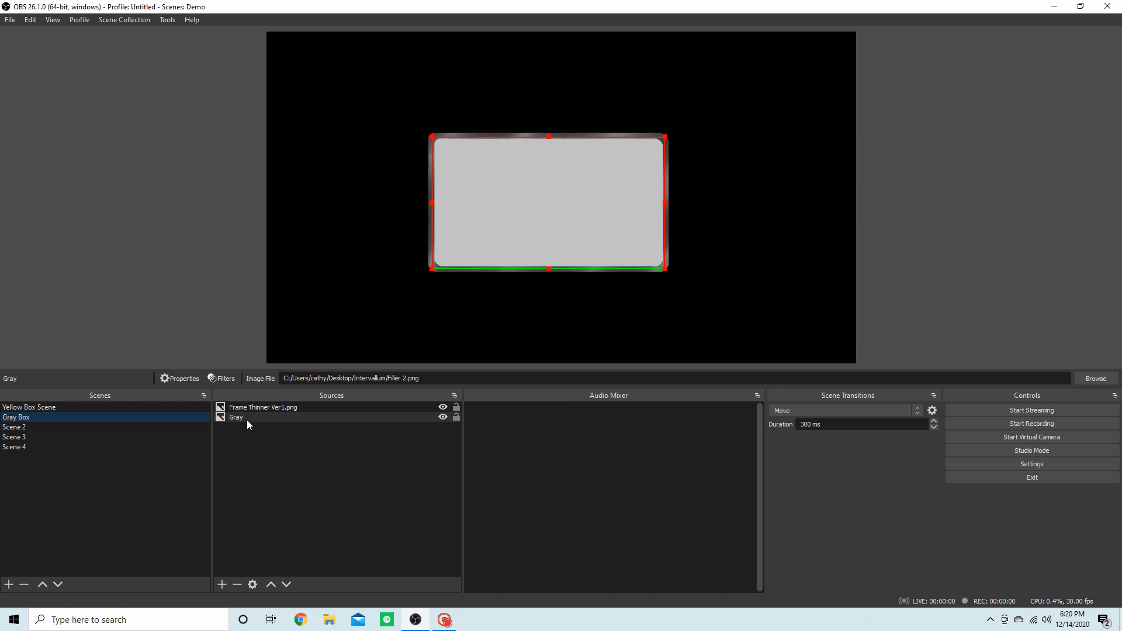
{"action": "right_click", "coordinate": [247, 418]}
{"action": "mouse_move", "coordinate": [276, 293]}
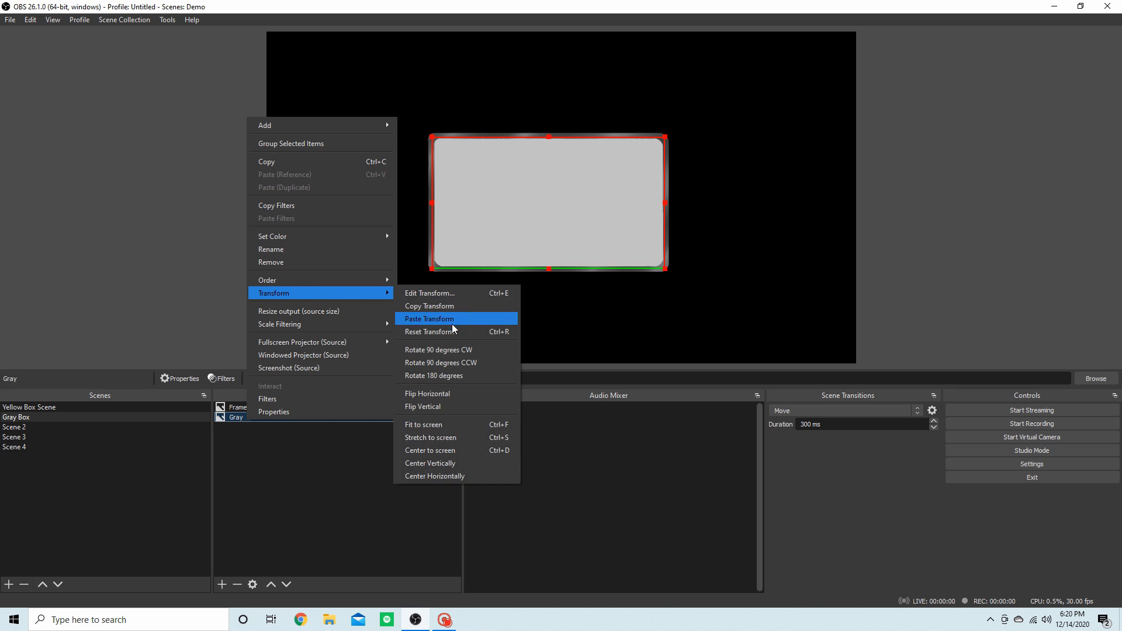
{"action": "left_click", "coordinate": [453, 321]}
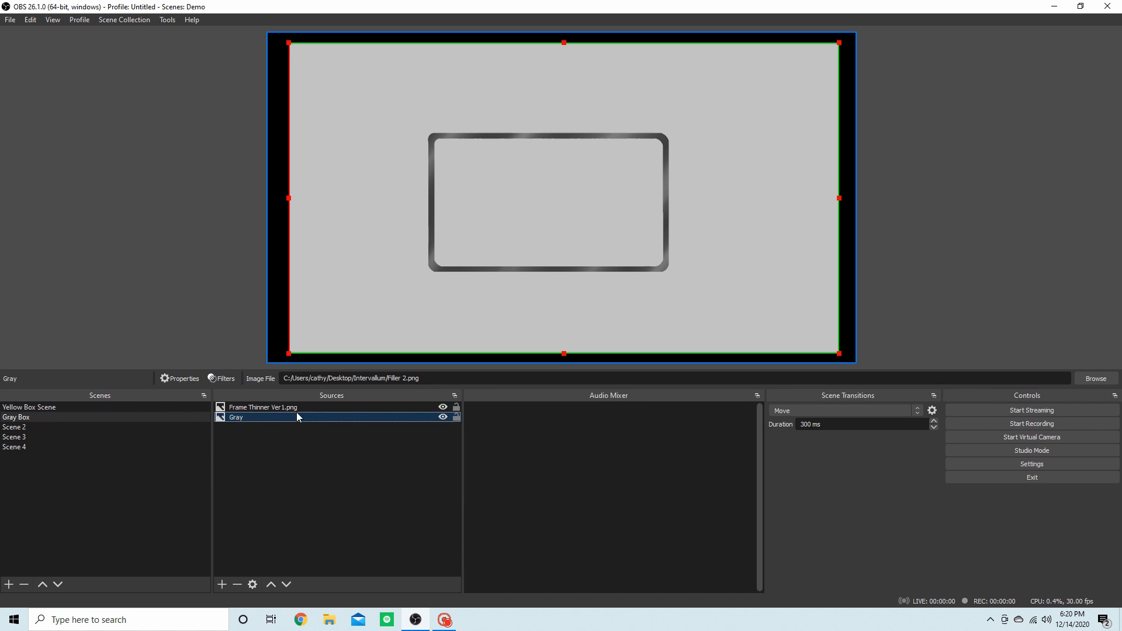
Step: Copy the transform of Frame Thinner Ver1.png in Yellow Box Scene and paste it onto the same frame source in Gray Box
{"action": "left_click", "coordinate": [246, 408]}
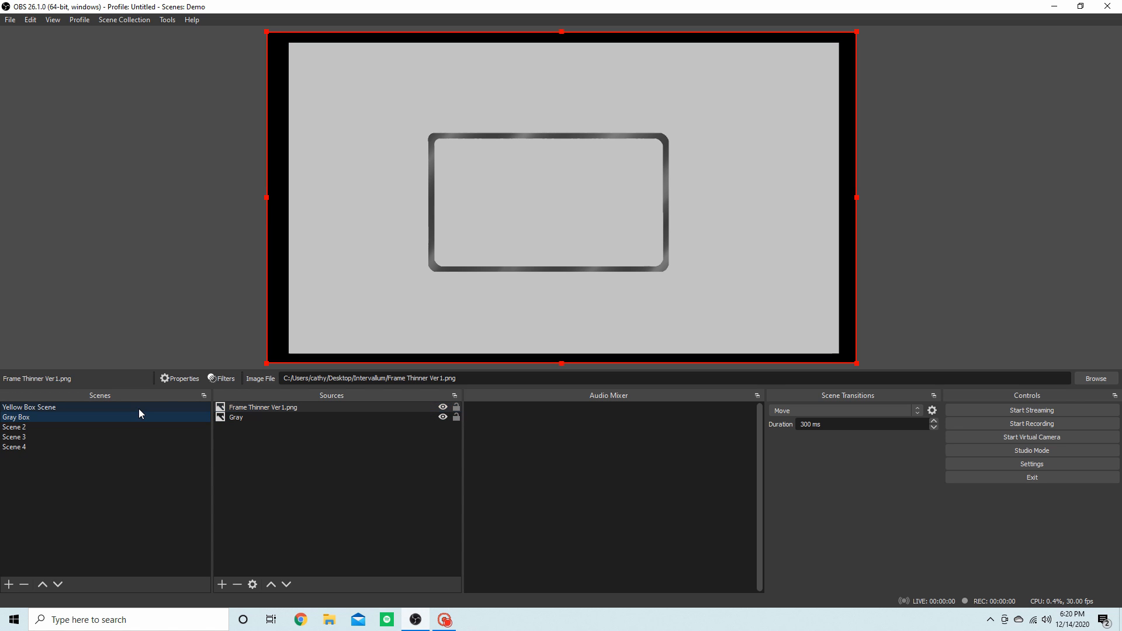
{"action": "left_click", "coordinate": [138, 408]}
{"action": "right_click", "coordinate": [246, 412]}
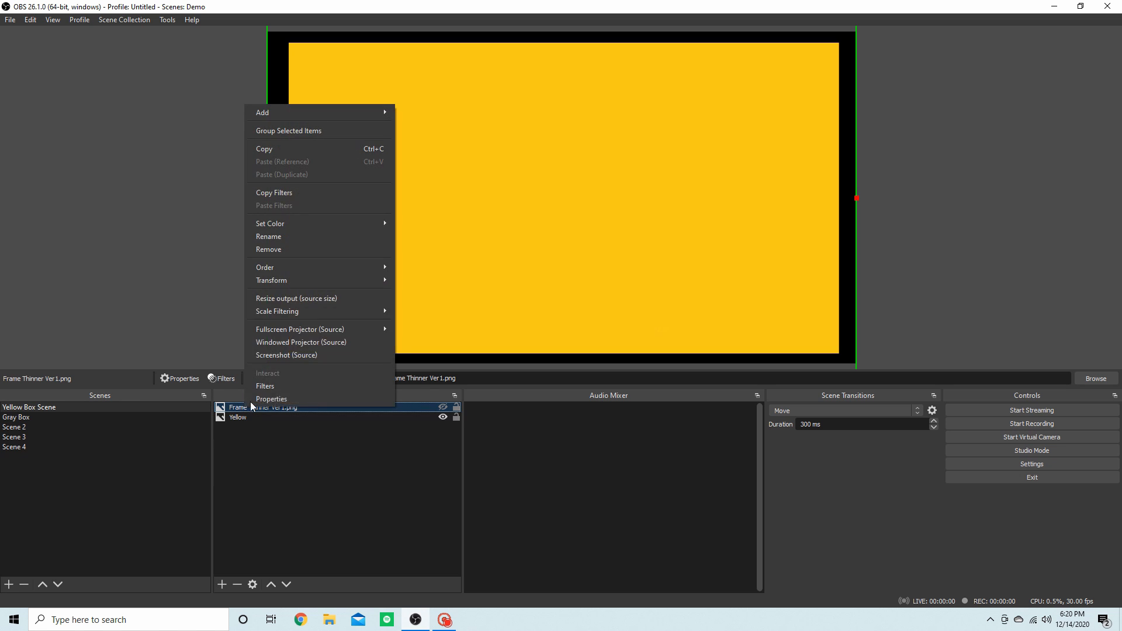
{"action": "mouse_move", "coordinate": [280, 280]}
{"action": "left_click", "coordinate": [222, 378]}
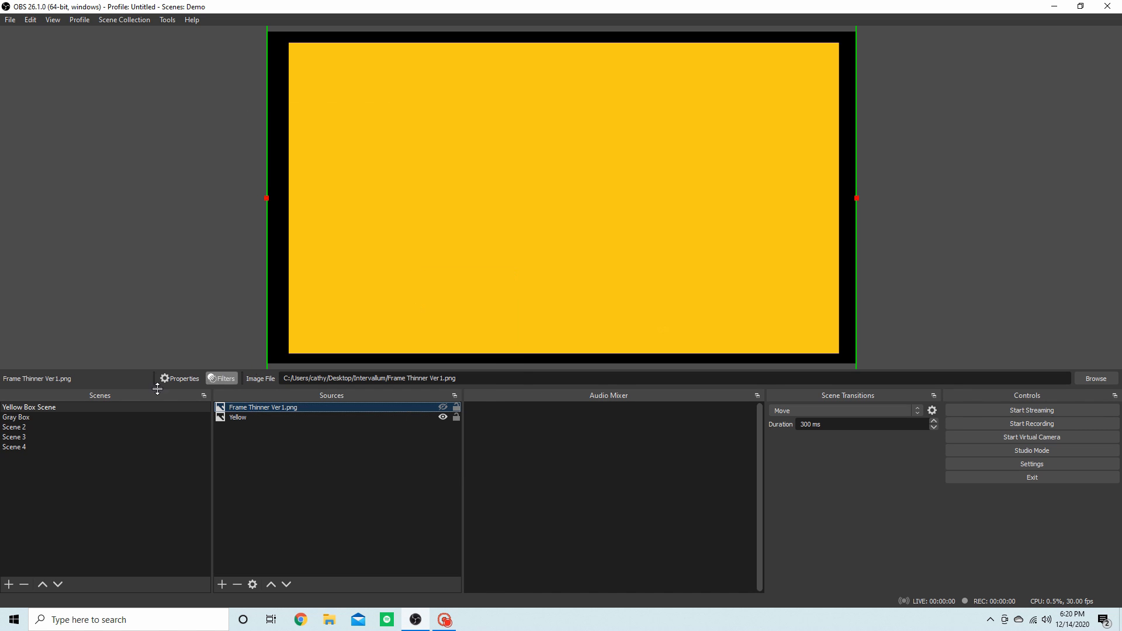
{"action": "left_click", "coordinate": [55, 417]}
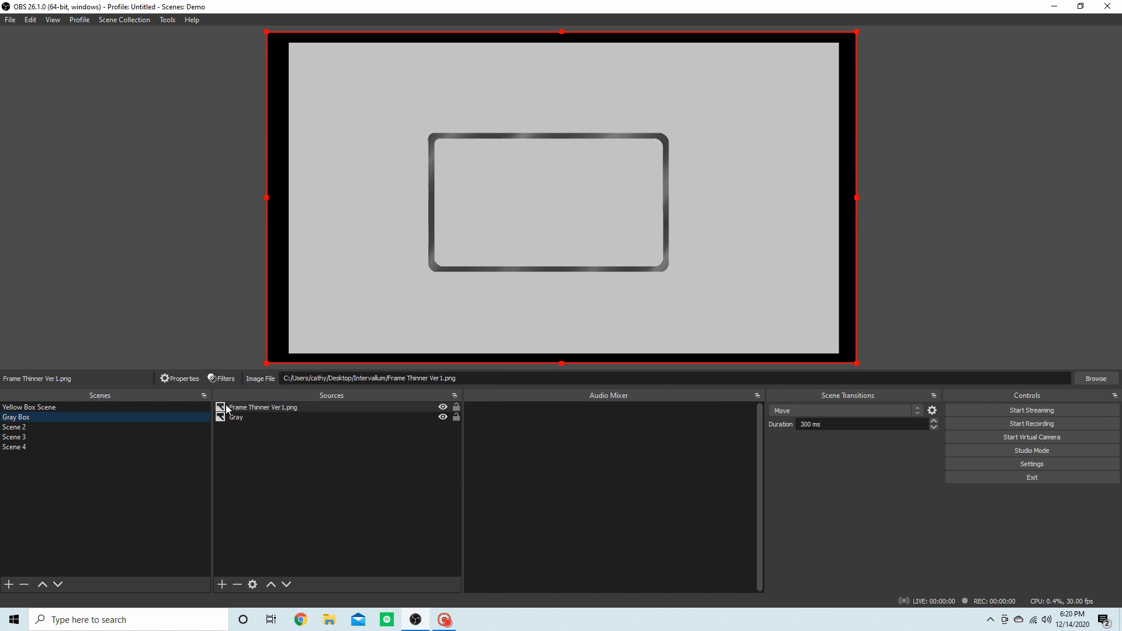
{"action": "right_click", "coordinate": [257, 408]}
{"action": "mouse_move", "coordinate": [290, 283]}
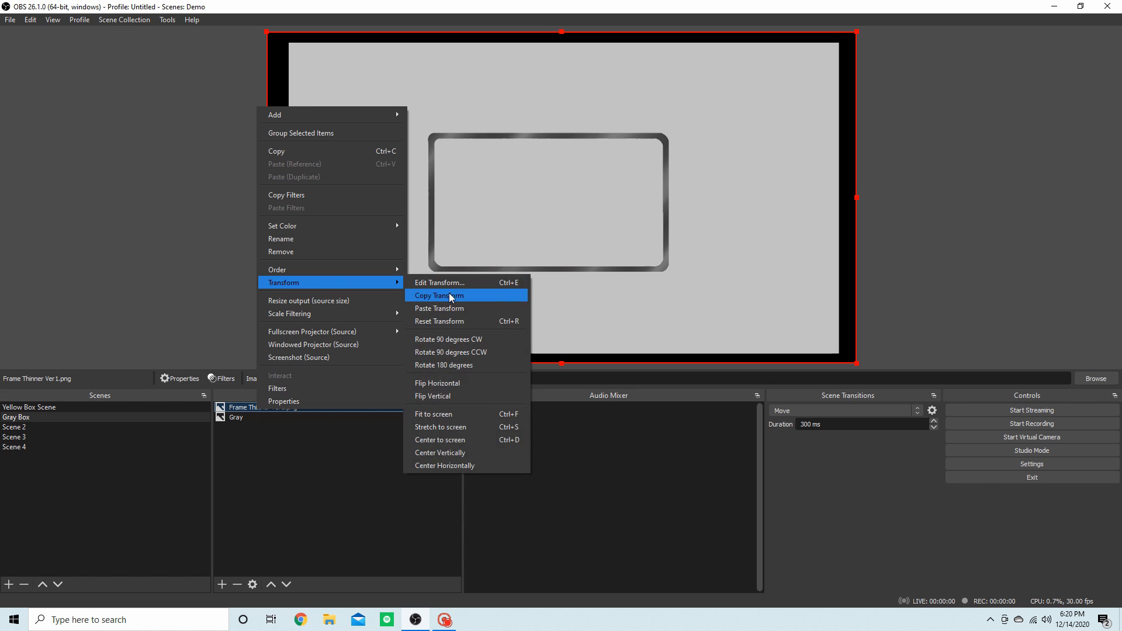
{"action": "left_click", "coordinate": [450, 309]}
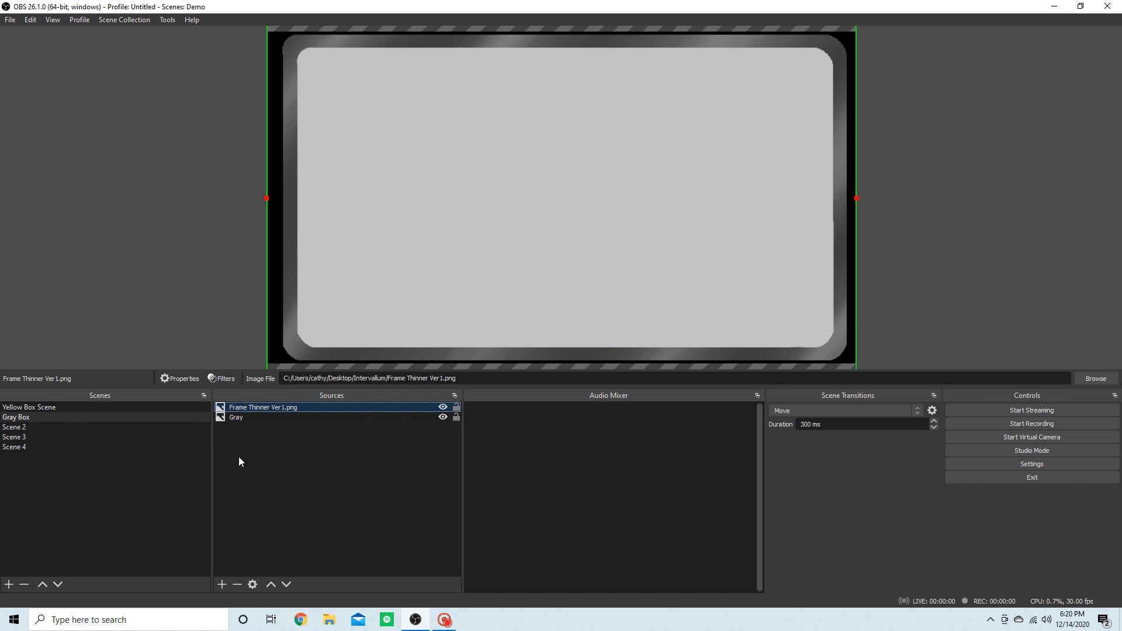
Step: Move the Gray Box source in Scene 2 off the overlapping Yellow Box Scene source toward the middle of the canvas
{"action": "left_click", "coordinate": [46, 431]}
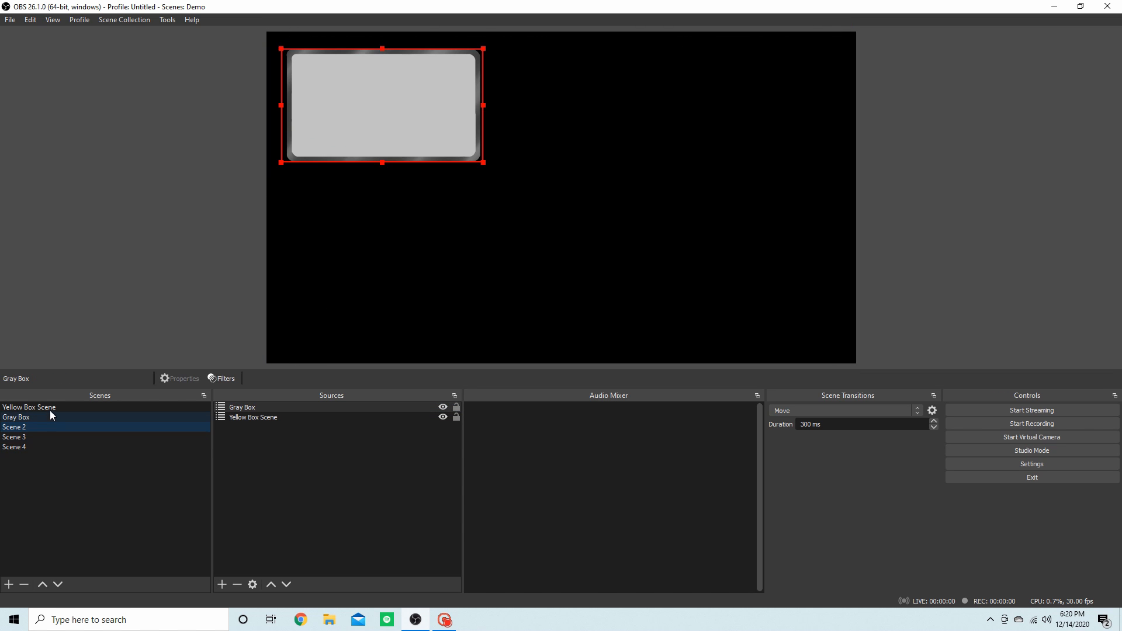
{"action": "left_click", "coordinate": [50, 415]}
{"action": "left_click", "coordinate": [48, 431]}
{"action": "left_click_drag", "start_coordinate": [397, 104], "coordinate": [396, 103]}
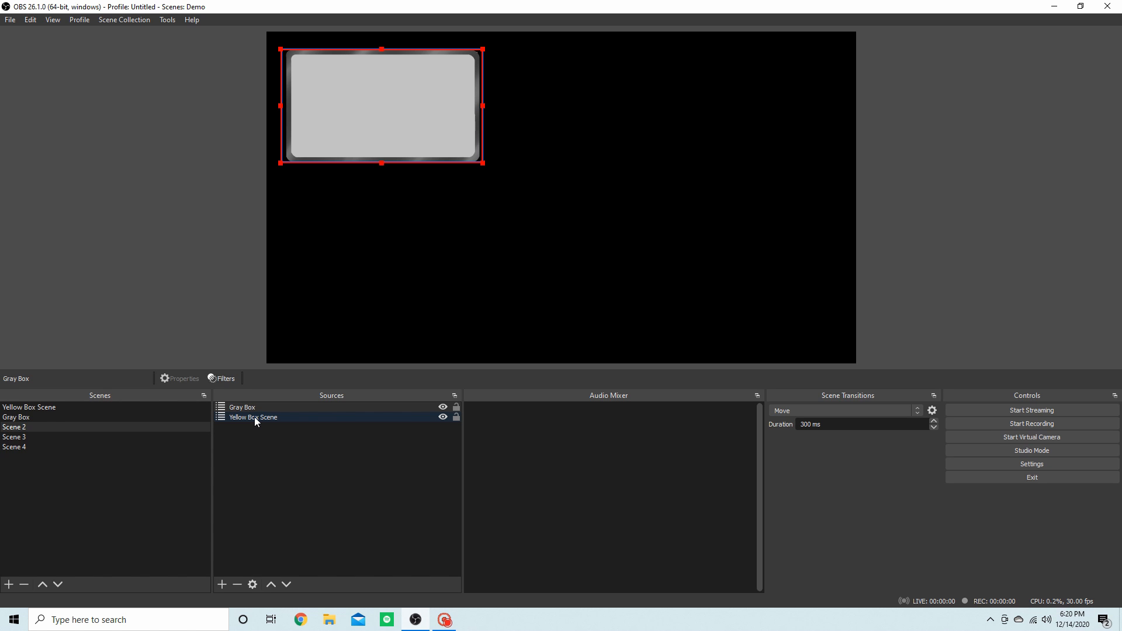
{"action": "left_click_drag", "start_coordinate": [419, 105], "coordinate": [606, 225]}
Step: Make Frame Thinner Ver1.png visible again in Yellow Box Scene and check the nested yellow box in Scene 2
{"action": "left_click", "coordinate": [91, 408]}
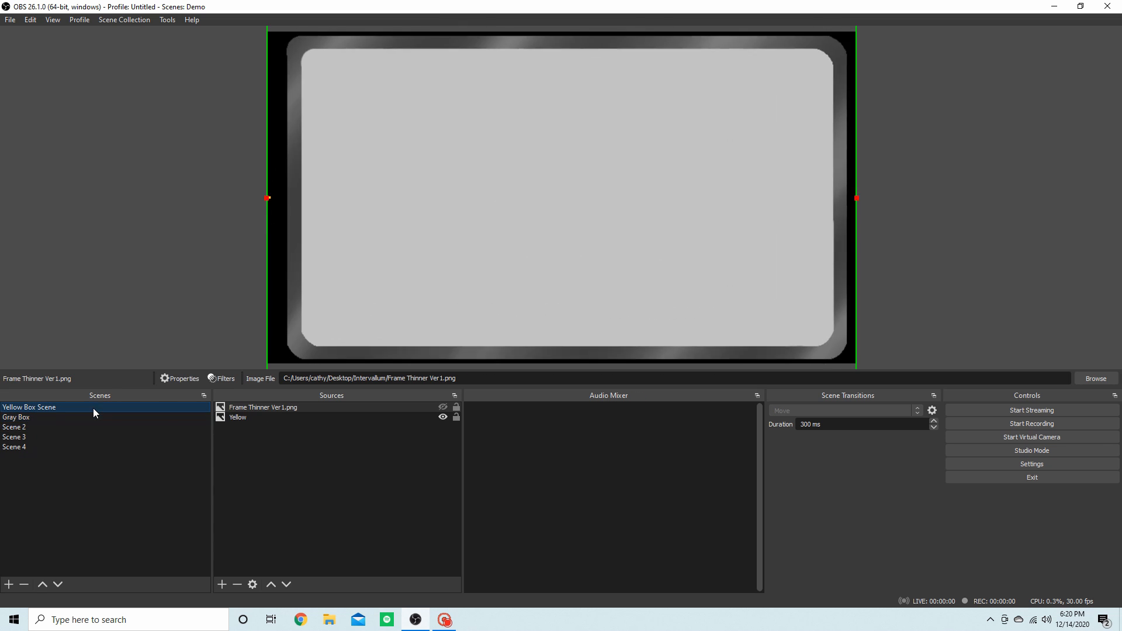
{"action": "left_click", "coordinate": [443, 407]}
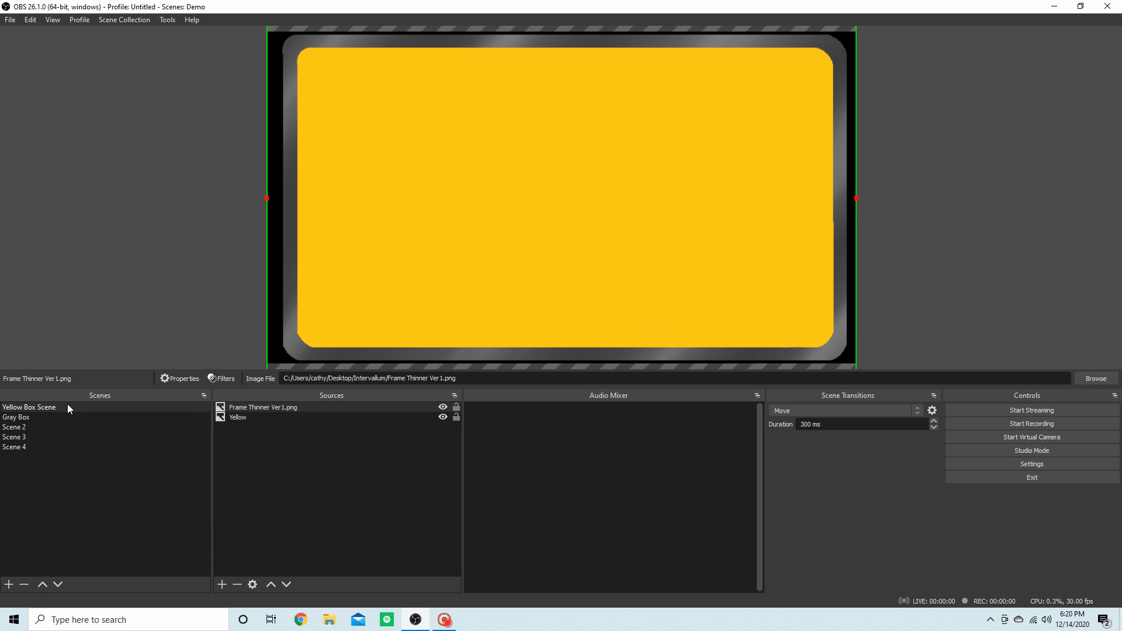
{"action": "left_click", "coordinate": [63, 418]}
{"action": "left_click", "coordinate": [60, 426]}
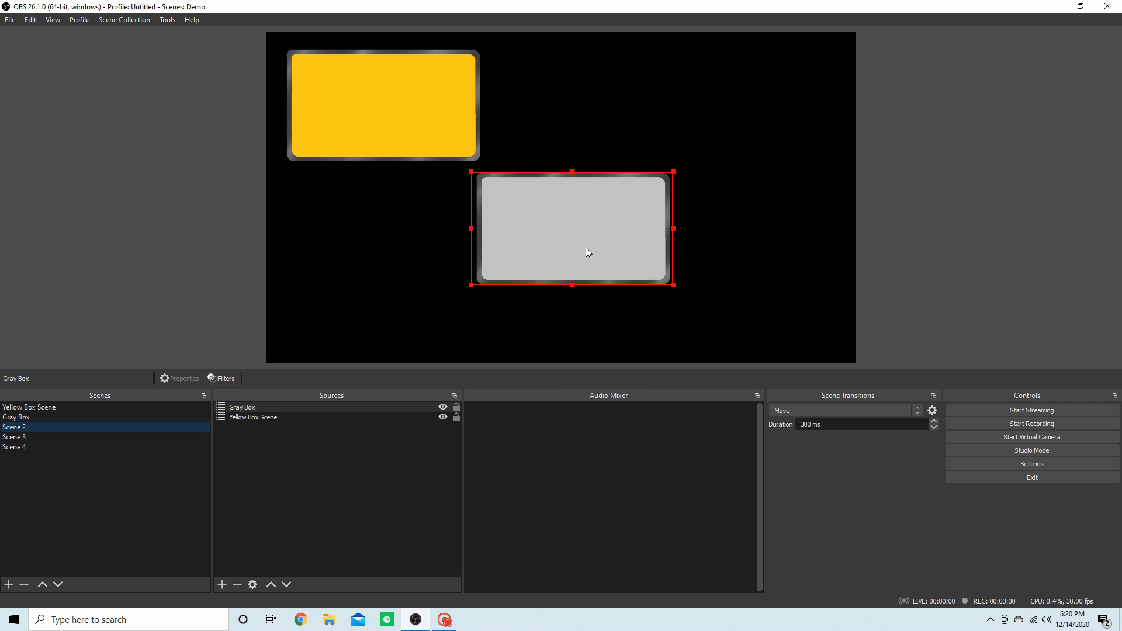
Step: Arrange the Yellow Box Scene and Gray Box sources side by side across the middle of Scene 2, with yellow on the left
{"action": "left_click_drag", "start_coordinate": [586, 248], "coordinate": [631, 124]}
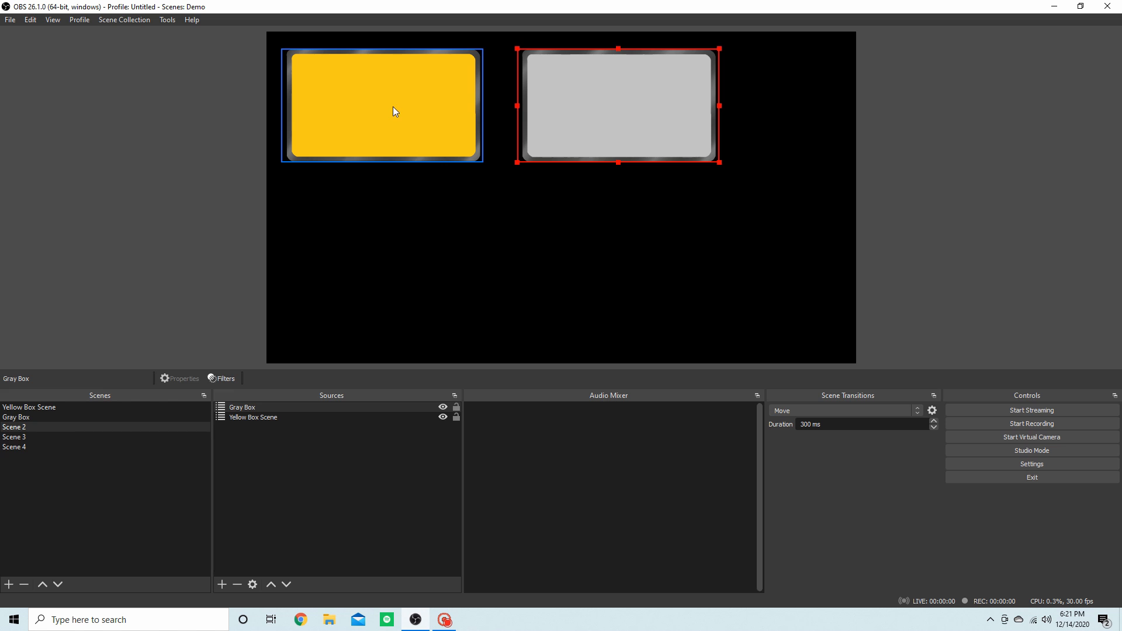
{"action": "left_click_drag", "start_coordinate": [397, 103], "coordinate": [430, 217]}
{"action": "left_click_drag", "start_coordinate": [633, 108], "coordinate": [704, 216]}
{"action": "left_click_drag", "start_coordinate": [433, 215], "coordinate": [446, 188]}
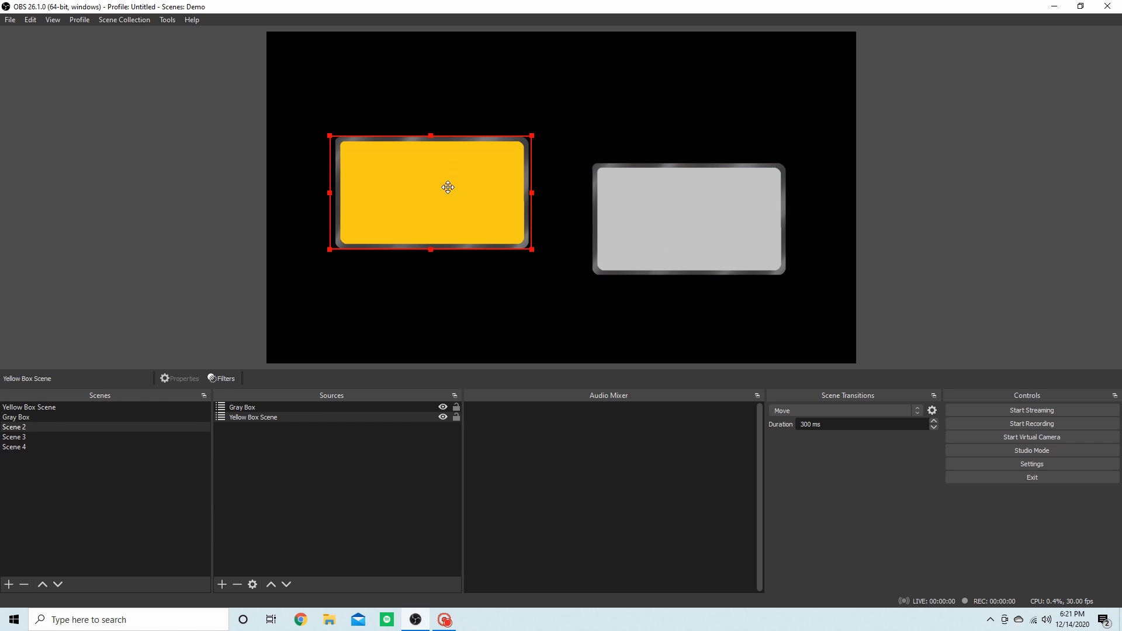
{"action": "left_click_drag", "start_coordinate": [707, 218], "coordinate": [708, 201]}
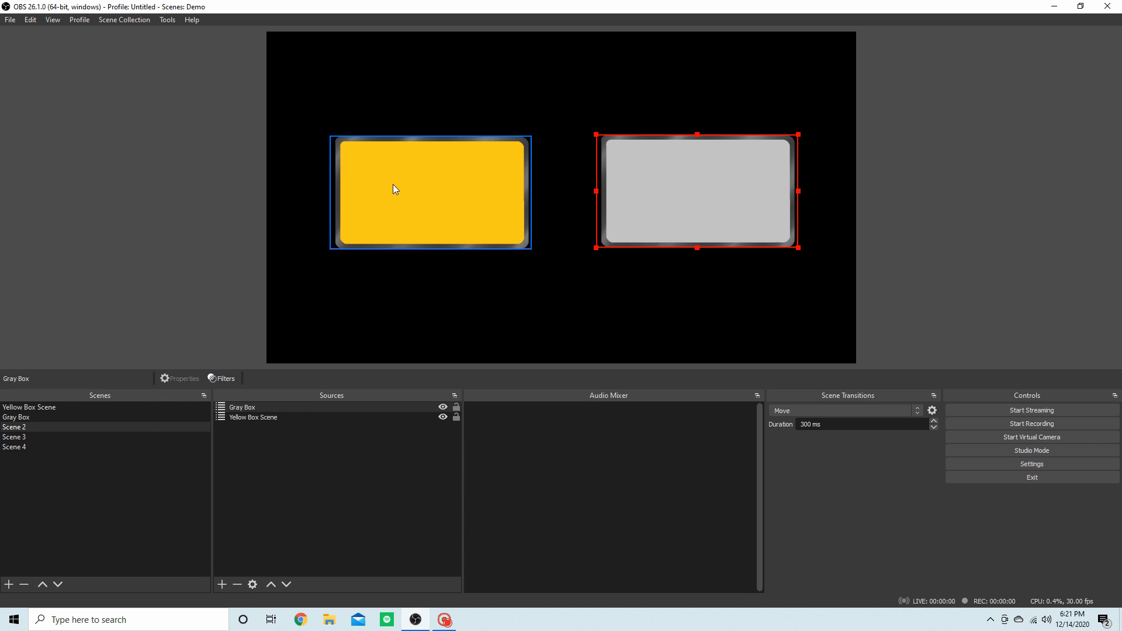
Step: Stack the two nested sources vertically in the left half of Scene 2's canvas, with Yellow Box Scene above Gray Box
{"action": "left_click_drag", "start_coordinate": [394, 187], "coordinate": [409, 146]}
{"action": "left_click_drag", "start_coordinate": [679, 183], "coordinate": [488, 294]}
{"action": "left_click", "coordinate": [194, 166]}
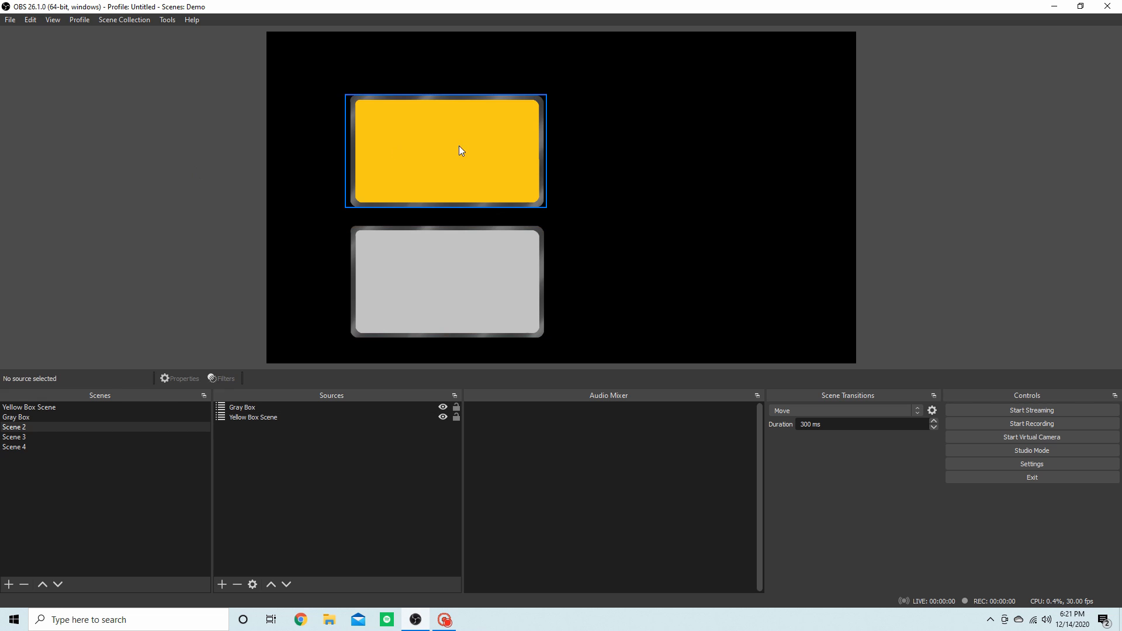
{"action": "left_click_drag", "start_coordinate": [458, 148], "coordinate": [464, 139]}
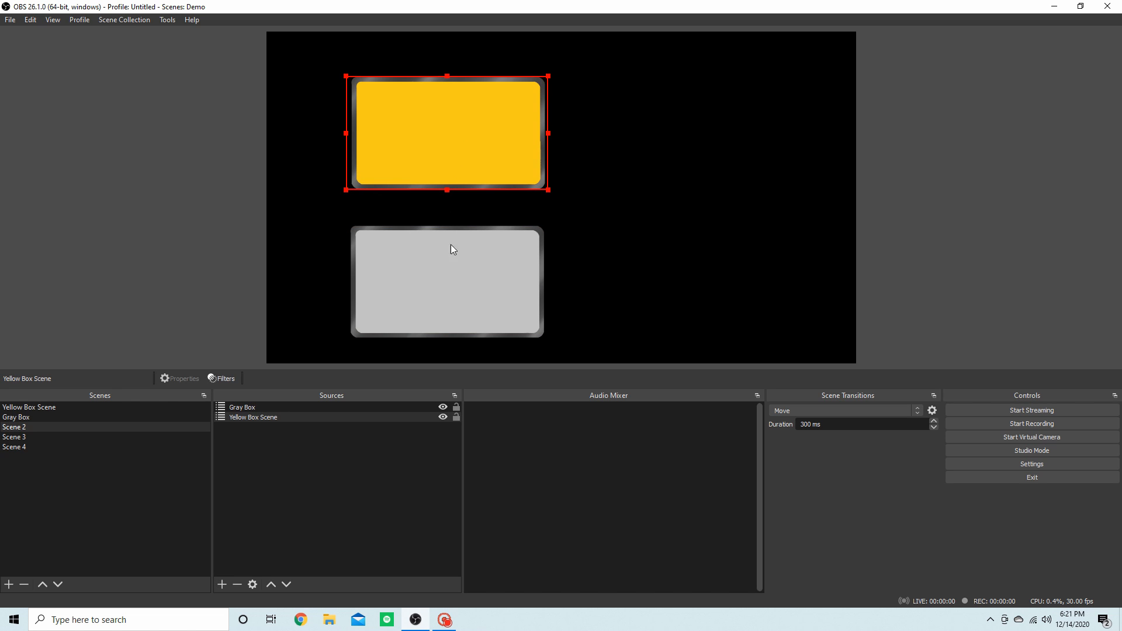
{"action": "left_click_drag", "start_coordinate": [457, 270], "coordinate": [454, 257]}
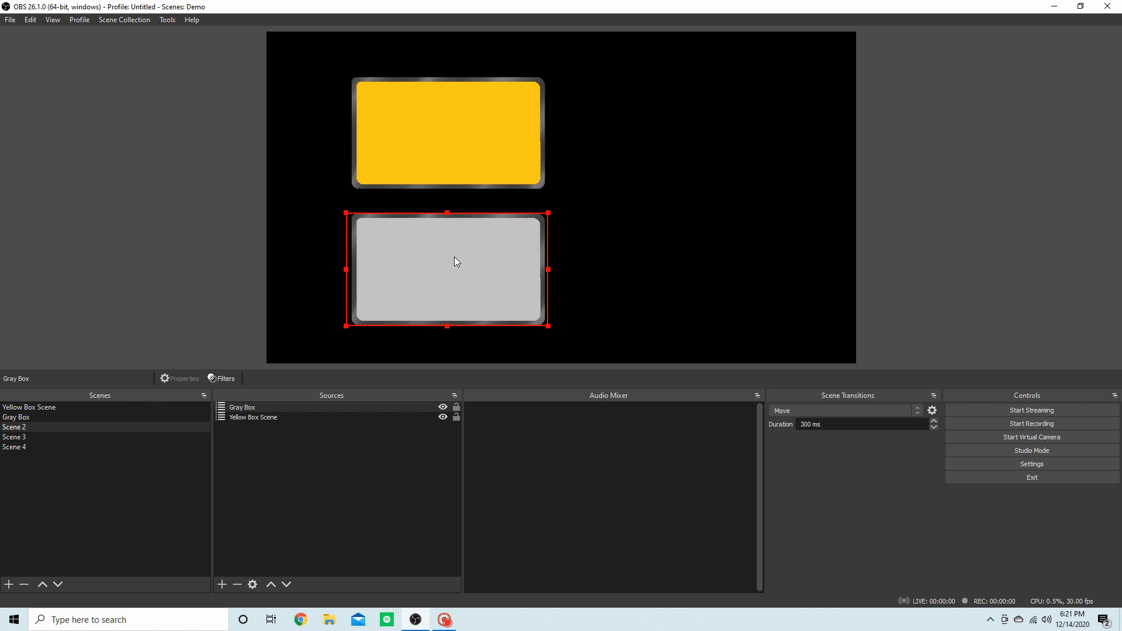
{"action": "left_click", "coordinate": [972, 154]}
Step: Edit the Yellow Box Scene source's transform in Scene 2, setting its horizontal position to 272
{"action": "left_click", "coordinate": [520, 146]}
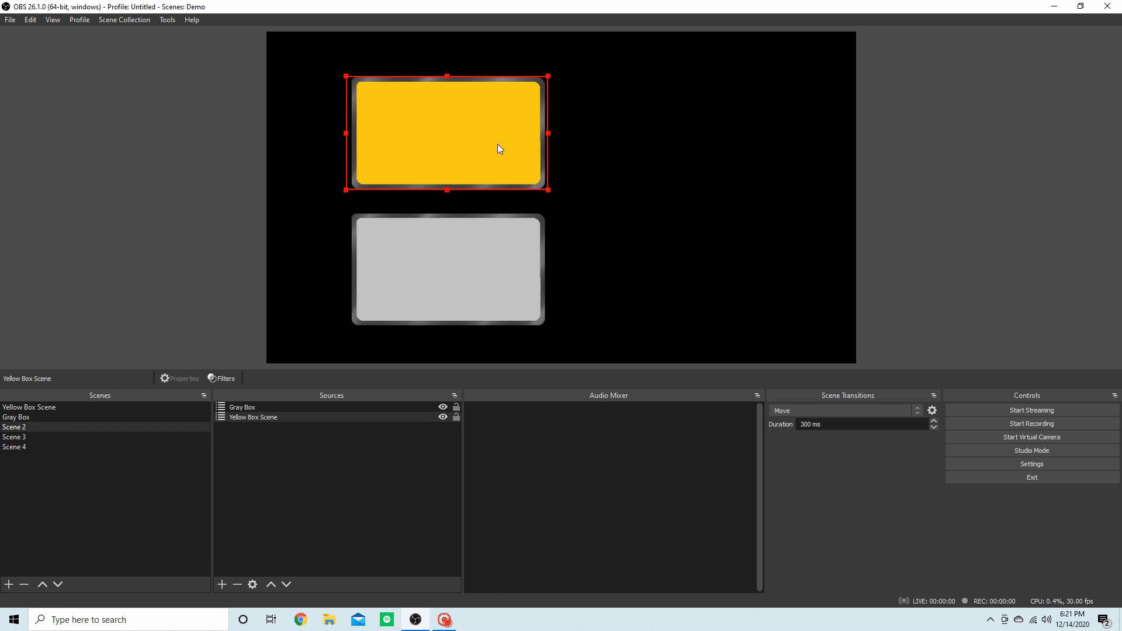
{"action": "right_click", "coordinate": [497, 144]}
{"action": "mouse_move", "coordinate": [546, 403]}
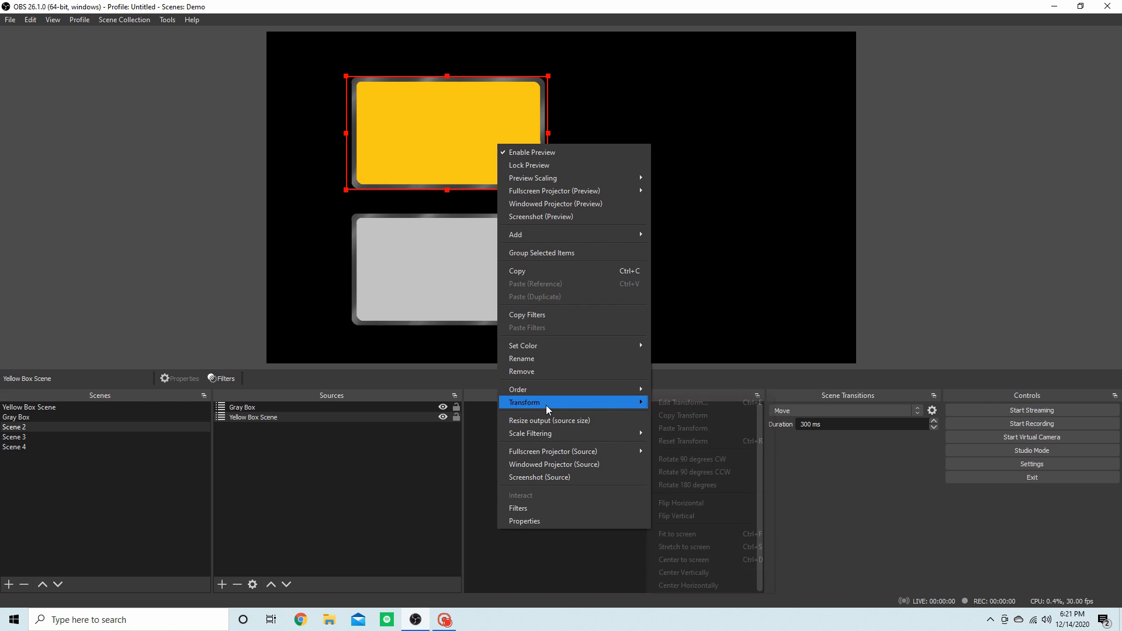
{"action": "left_click", "coordinate": [670, 403]}
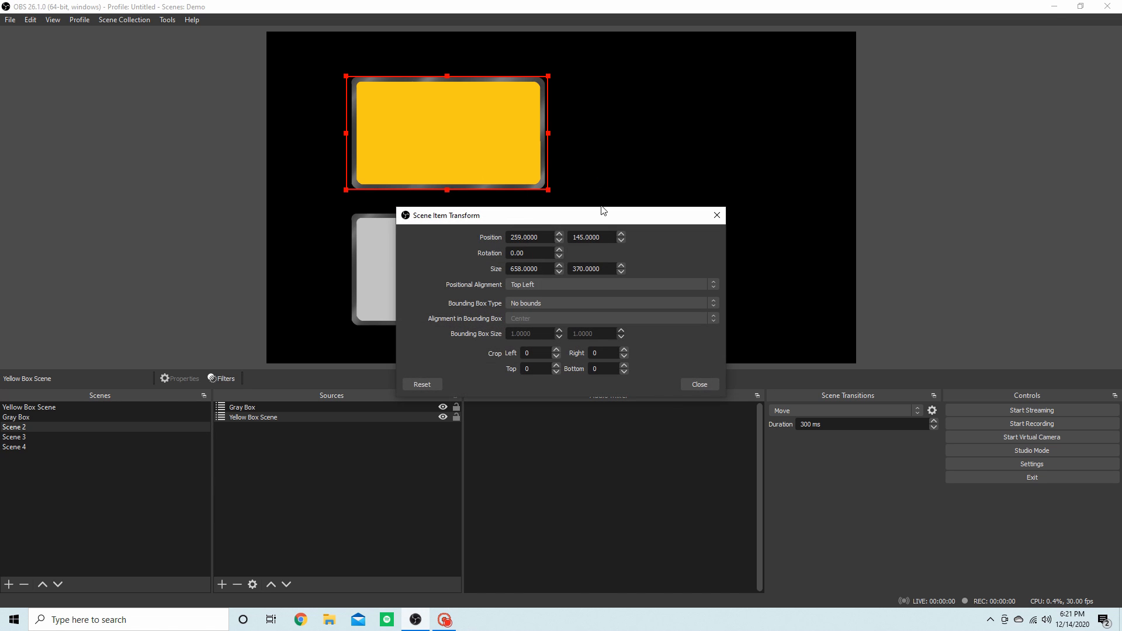
{"action": "left_click_drag", "start_coordinate": [618, 222], "coordinate": [992, 98]}
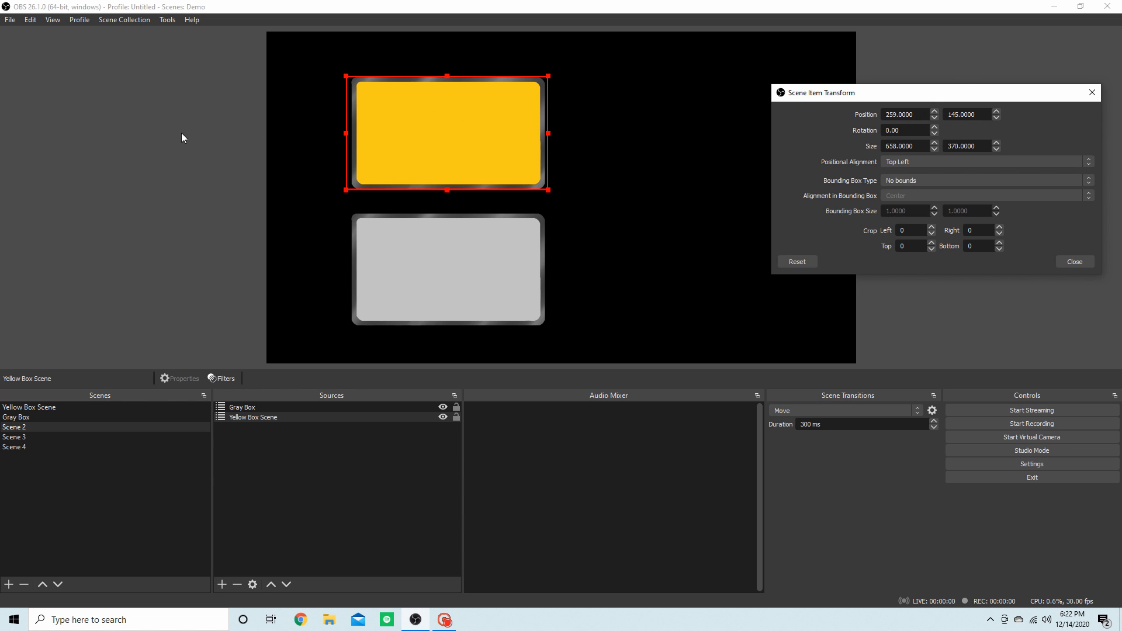
{"action": "left_click", "coordinate": [933, 111]}
{"action": "left_click", "coordinate": [934, 111]}
{"action": "left_click", "coordinate": [934, 111]}
{"action": "left_click", "coordinate": [934, 112]}
{"action": "left_click", "coordinate": [934, 112]}
{"action": "left_click", "coordinate": [934, 112]}
{"action": "left_click", "coordinate": [934, 112]}
{"action": "left_click", "coordinate": [934, 111]}
{"action": "left_click", "coordinate": [934, 111]}
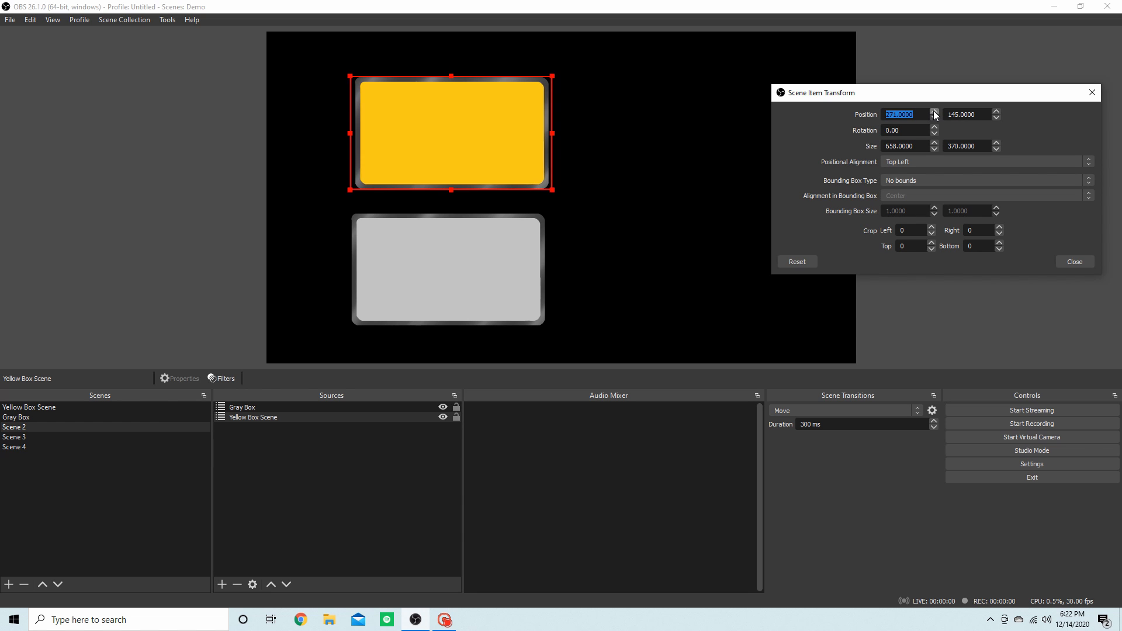
{"action": "left_click", "coordinate": [934, 111]}
{"action": "left_click", "coordinate": [934, 112]}
{"action": "left_click", "coordinate": [934, 112]}
{"action": "left_click", "coordinate": [932, 119]}
{"action": "left_click", "coordinate": [931, 118]}
{"action": "left_click", "coordinate": [931, 119]}
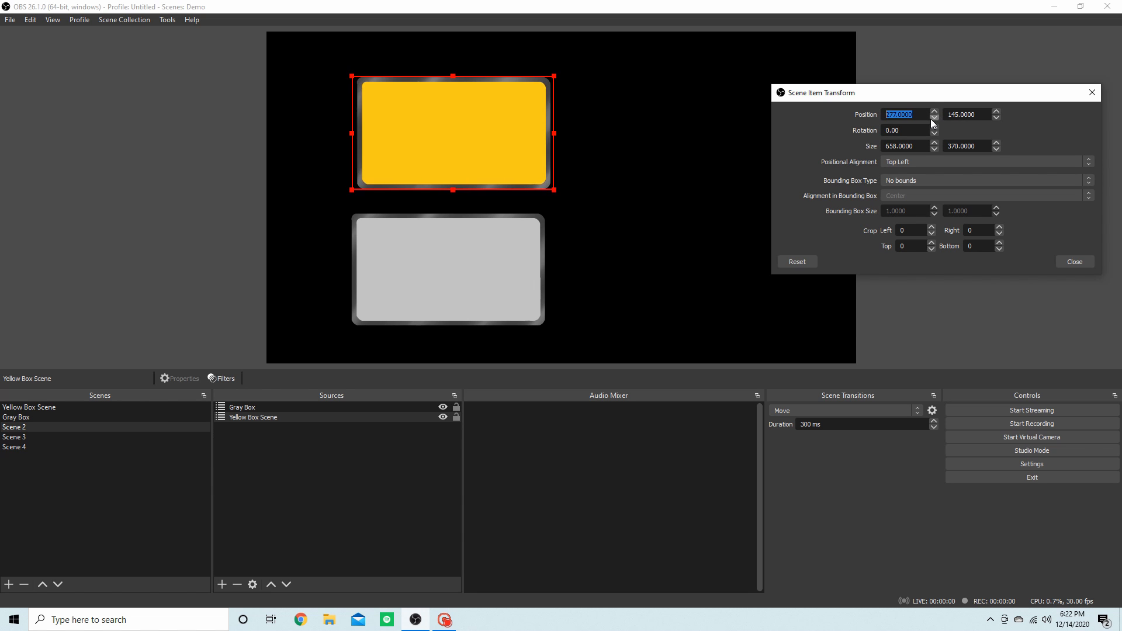
{"action": "left_click", "coordinate": [931, 118]}
{"action": "left_click", "coordinate": [932, 118]}
{"action": "left_click", "coordinate": [931, 119]}
{"action": "left_click", "coordinate": [932, 119]}
{"action": "left_click", "coordinate": [968, 119]}
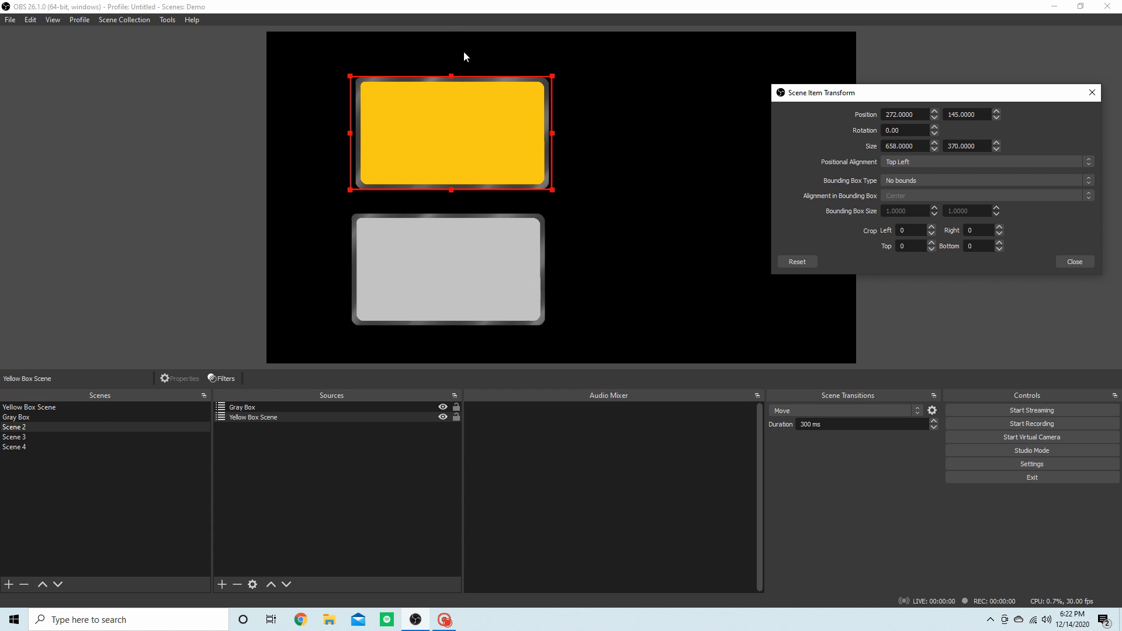
Step: Adjust the Yellow Box Scene source up and down in small increments, ending at a vertical position of 144
{"action": "left_click", "coordinate": [996, 112]}
{"action": "left_click", "coordinate": [996, 112]}
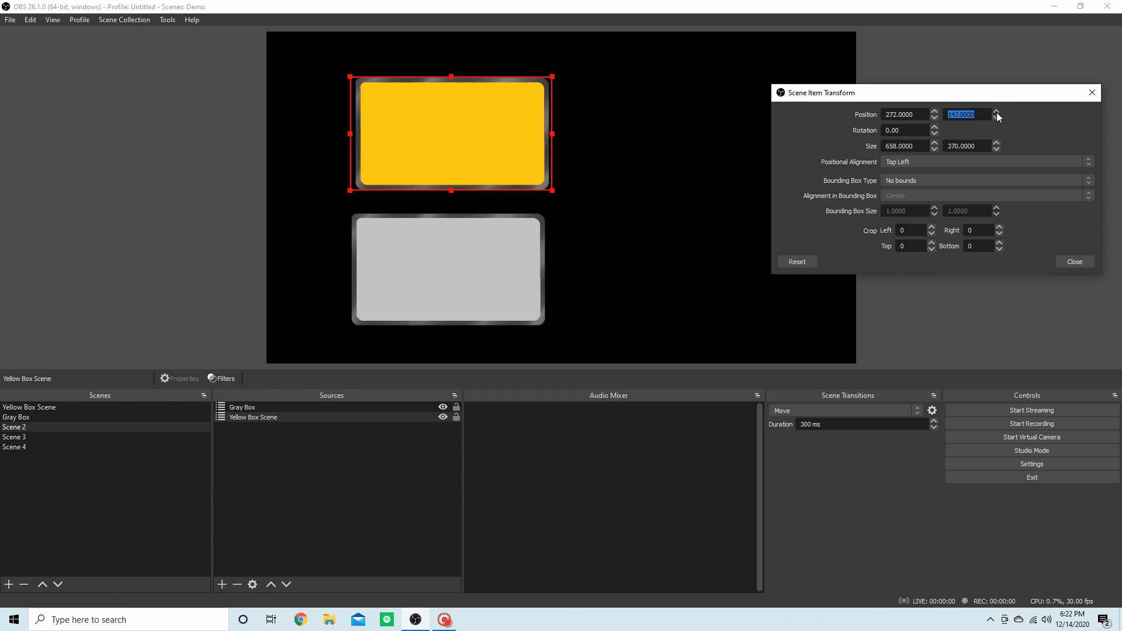
{"action": "left_click", "coordinate": [996, 112]}
{"action": "left_click", "coordinate": [996, 112]}
{"action": "left_click", "coordinate": [996, 113]}
{"action": "left_click", "coordinate": [996, 112]}
{"action": "left_click", "coordinate": [996, 118]}
{"action": "left_click", "coordinate": [996, 117]}
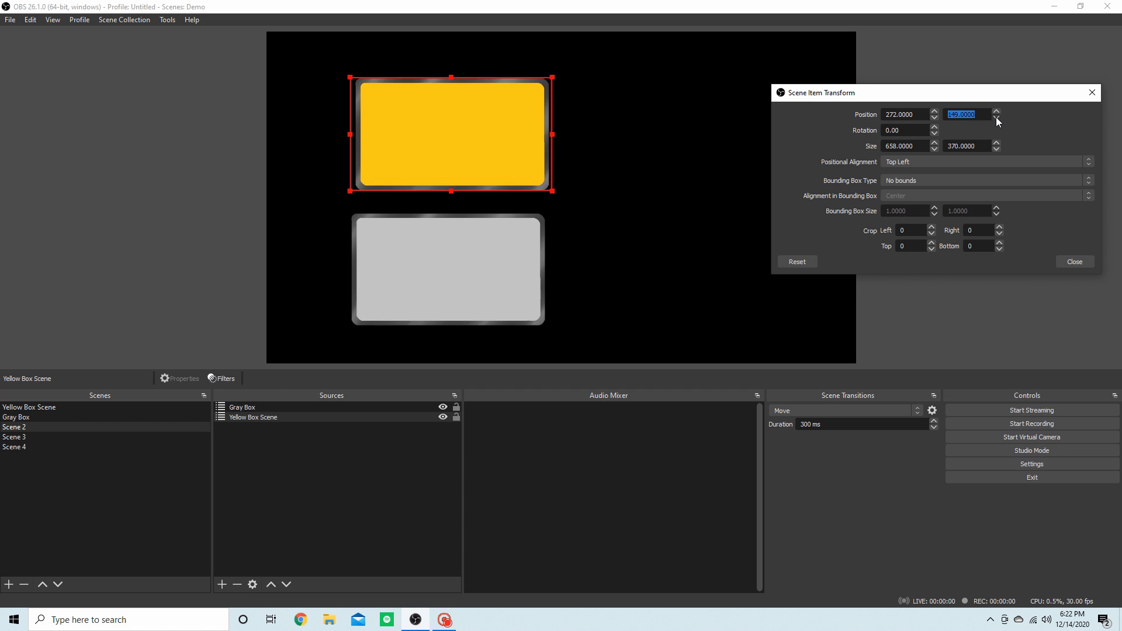
{"action": "left_click", "coordinate": [996, 117]}
{"action": "left_click", "coordinate": [996, 118]}
{"action": "left_click", "coordinate": [996, 117]}
{"action": "left_click", "coordinate": [995, 118]}
{"action": "left_click", "coordinate": [996, 118]}
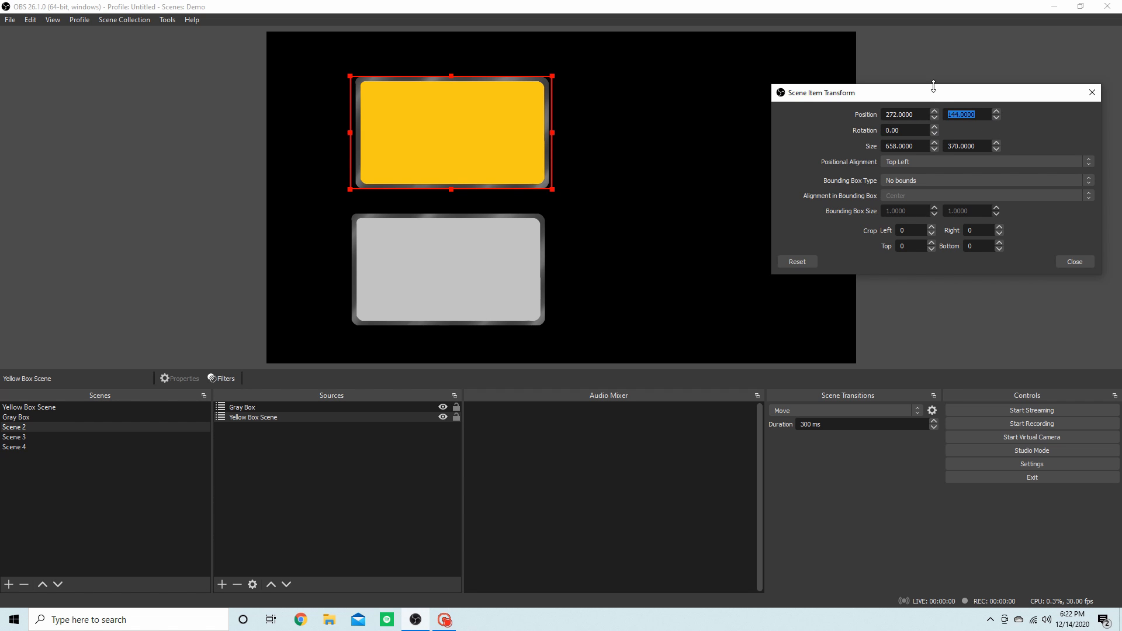
Step: Try a slight rotation on the Yellow Box Scene source and return its rotation to 0
{"action": "left_click_drag", "start_coordinate": [933, 97], "coordinate": [922, 85]}
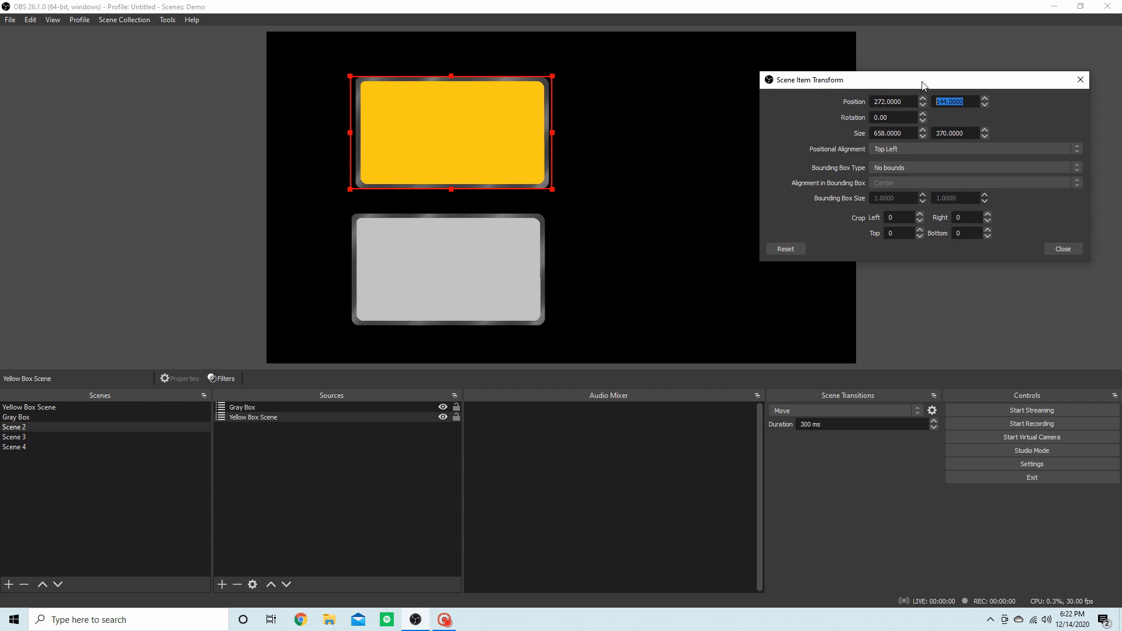
{"action": "left_click", "coordinate": [924, 114]}
{"action": "left_click", "coordinate": [923, 114]}
{"action": "left_click", "coordinate": [924, 114]}
{"action": "left_click", "coordinate": [924, 114]}
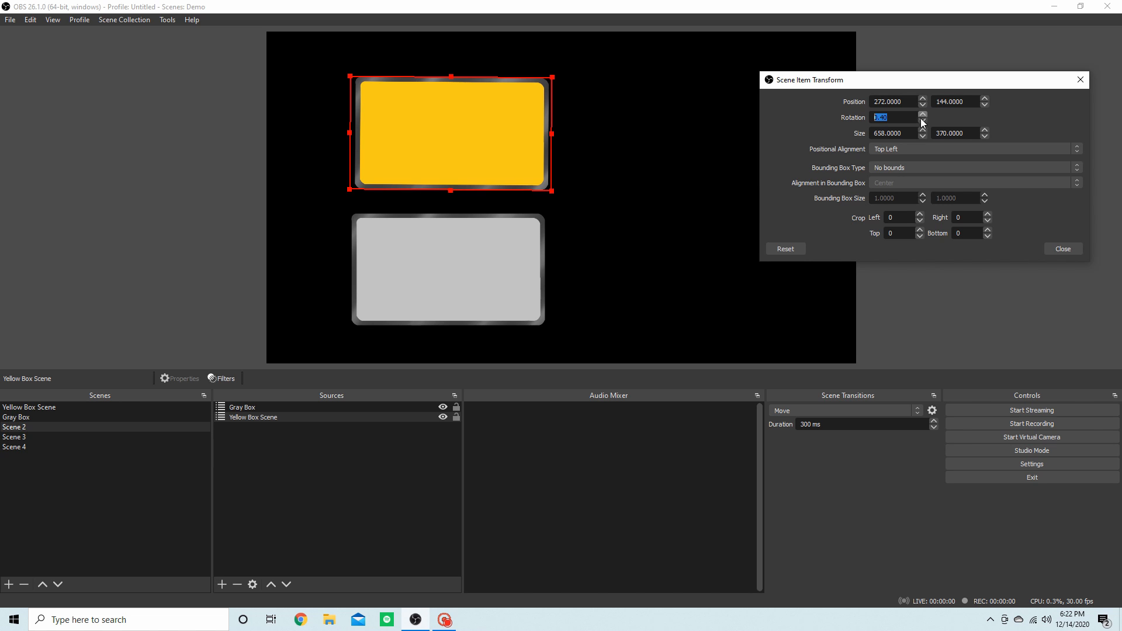
{"action": "left_click", "coordinate": [925, 121]}
{"action": "left_click", "coordinate": [926, 121]}
{"action": "left_click", "coordinate": [926, 121]}
{"action": "left_click", "coordinate": [925, 121]}
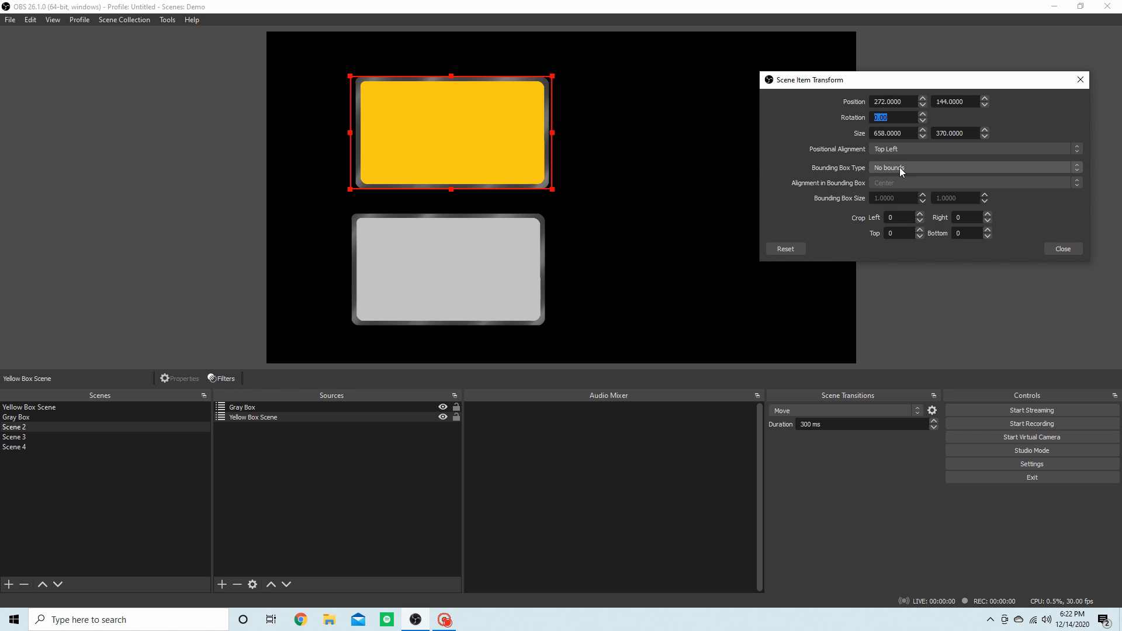
Step: Try cropping the Yellow Box Scene source's left edge by 5 and return the left crop to 0
{"action": "left_click", "coordinate": [920, 214]}
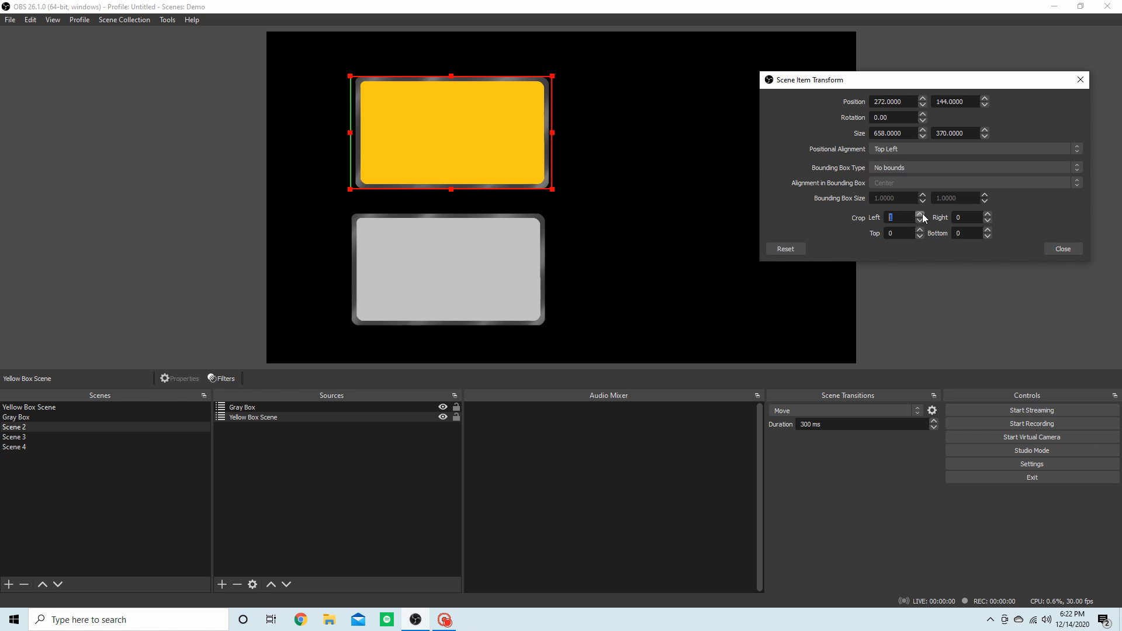
{"action": "left_click", "coordinate": [922, 214]}
{"action": "left_click", "coordinate": [922, 214]}
{"action": "left_click", "coordinate": [921, 214]}
{"action": "left_click", "coordinate": [922, 213]}
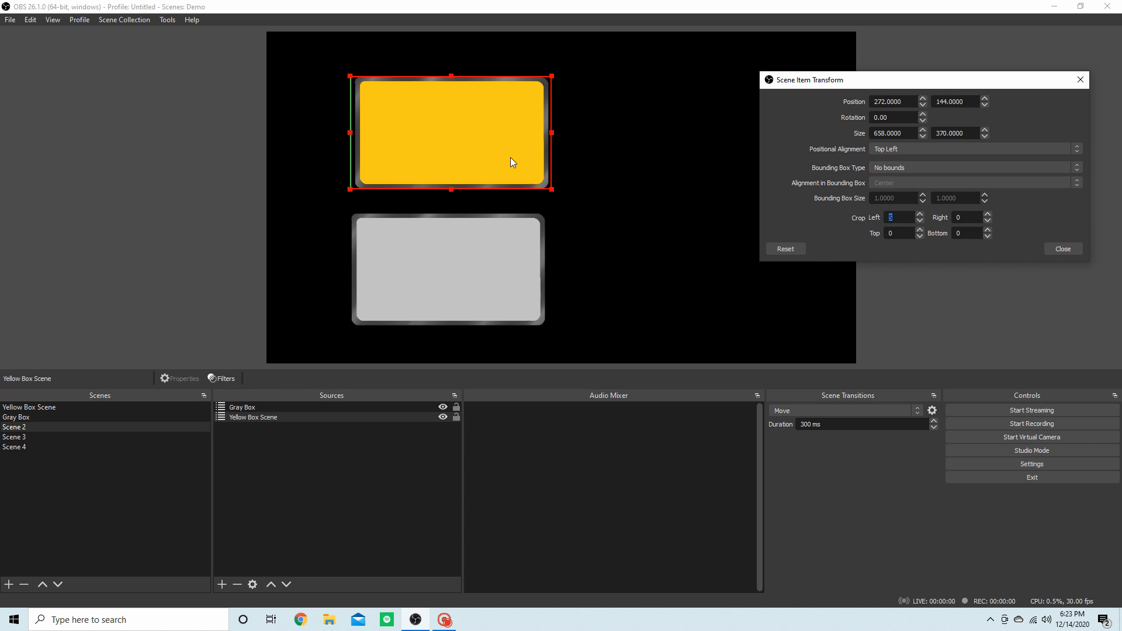
{"action": "left_click", "coordinate": [920, 219]}
{"action": "left_click", "coordinate": [921, 219]}
{"action": "left_click", "coordinate": [920, 220]}
{"action": "left_click", "coordinate": [921, 219]}
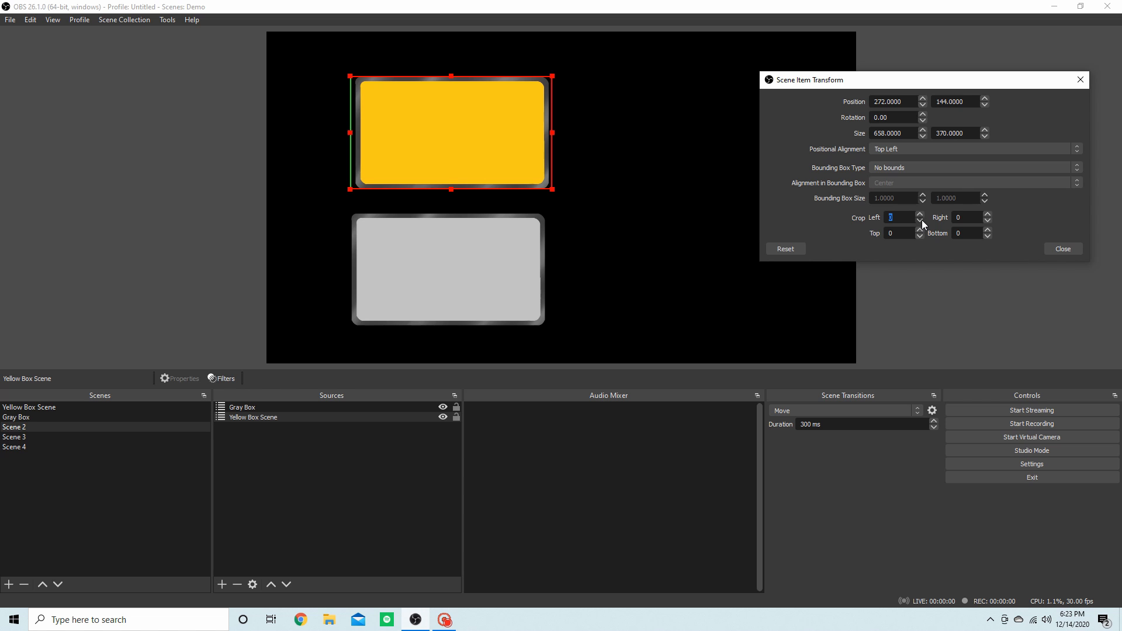
{"action": "left_click", "coordinate": [920, 220]}
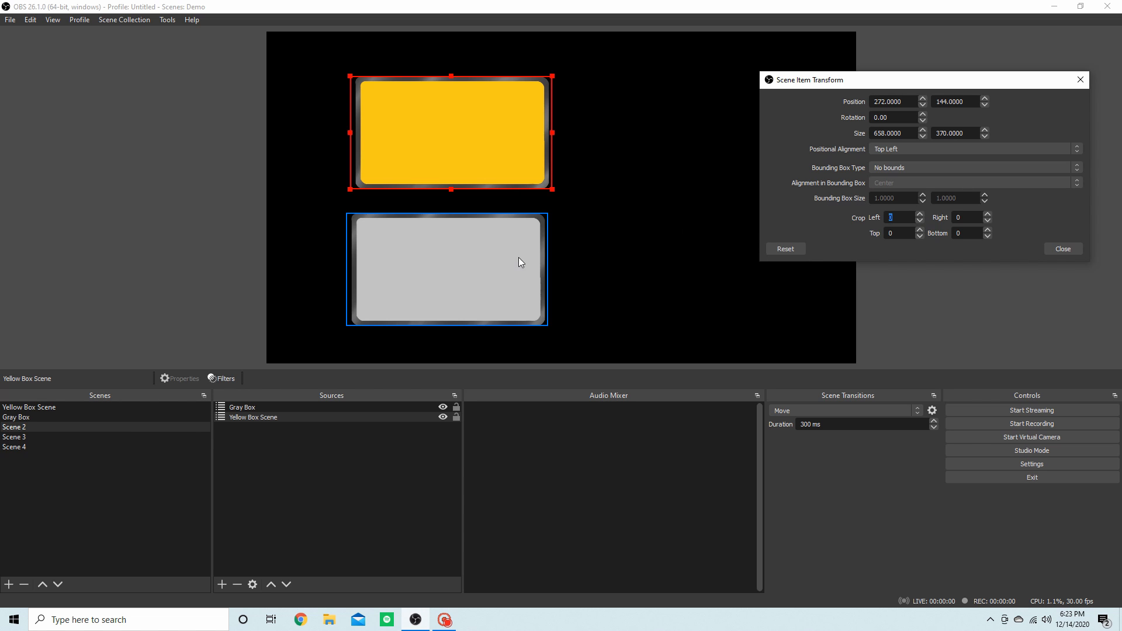
Step: Move the Yellow Box Scene source up and left to about 221, 118 and compare its position values with Gray Box
{"action": "mouse_move", "coordinate": [496, 131]}
{"action": "left_mouse_down"}
{"action": "mouse_move", "coordinate": [489, 116]}
{"action": "mouse_move", "coordinate": [480, 123]}
{"action": "left_mouse_up"}
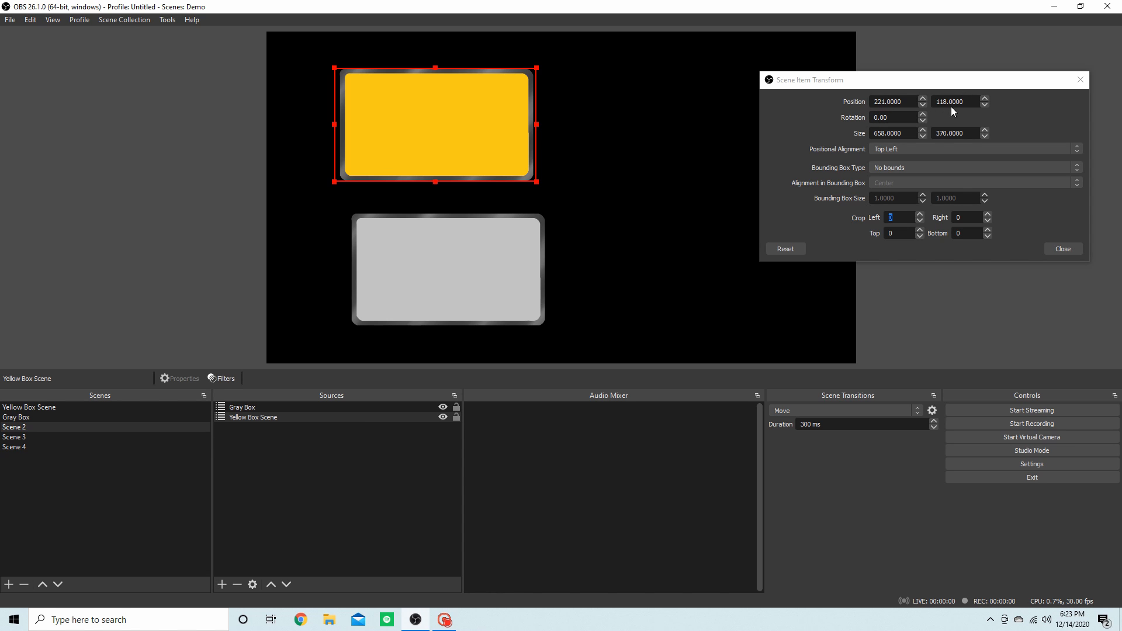
{"action": "left_click", "coordinate": [507, 265]}
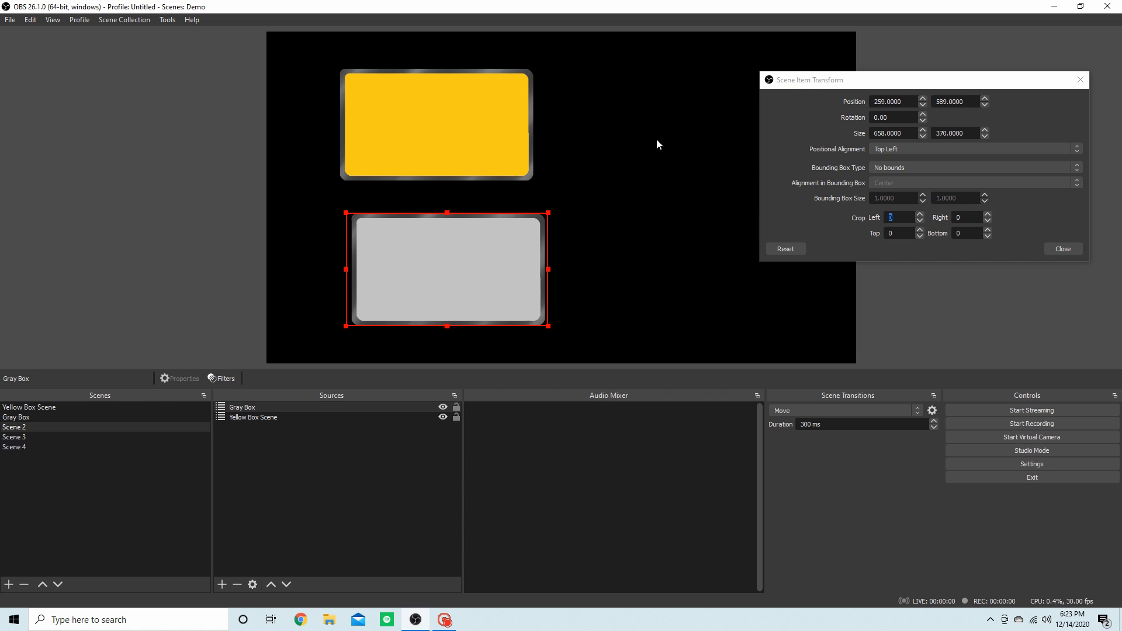
{"action": "left_click", "coordinate": [468, 127]}
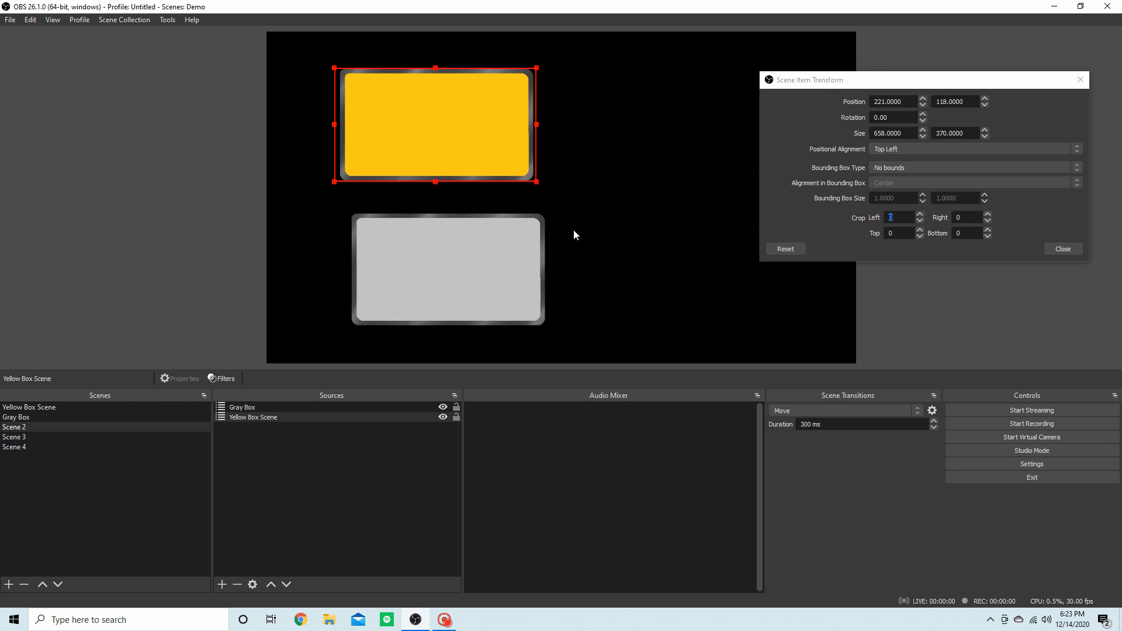
{"action": "left_click", "coordinate": [505, 254]}
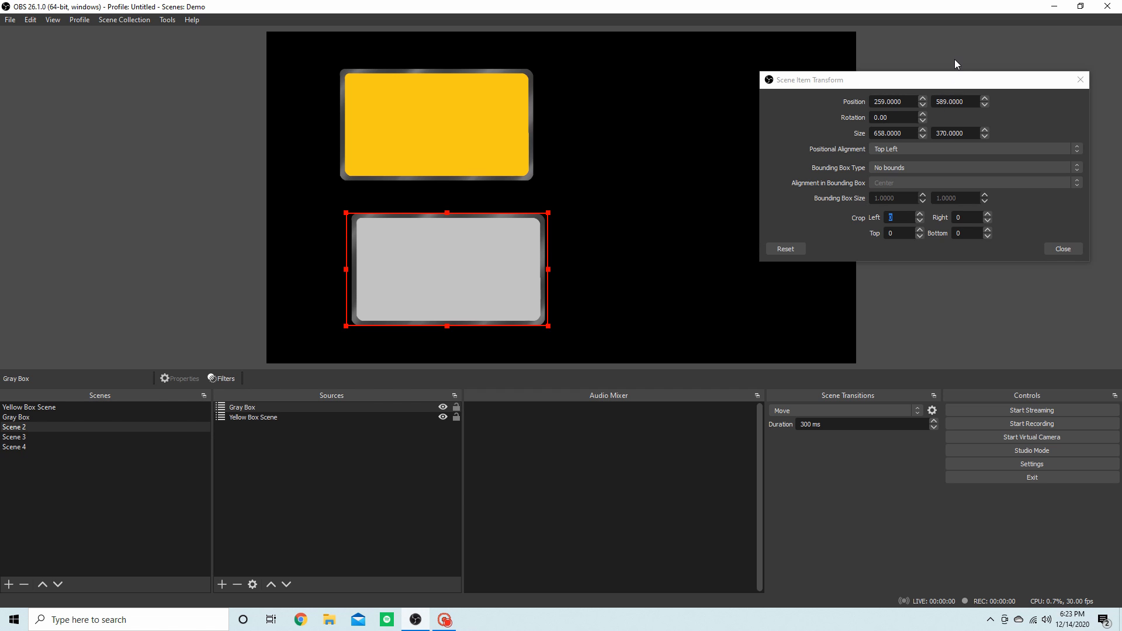
Step: Set the Gray Box source's horizontal position to 221 to align it beneath Yellow Box Scene
{"action": "left_click", "coordinate": [876, 99]}
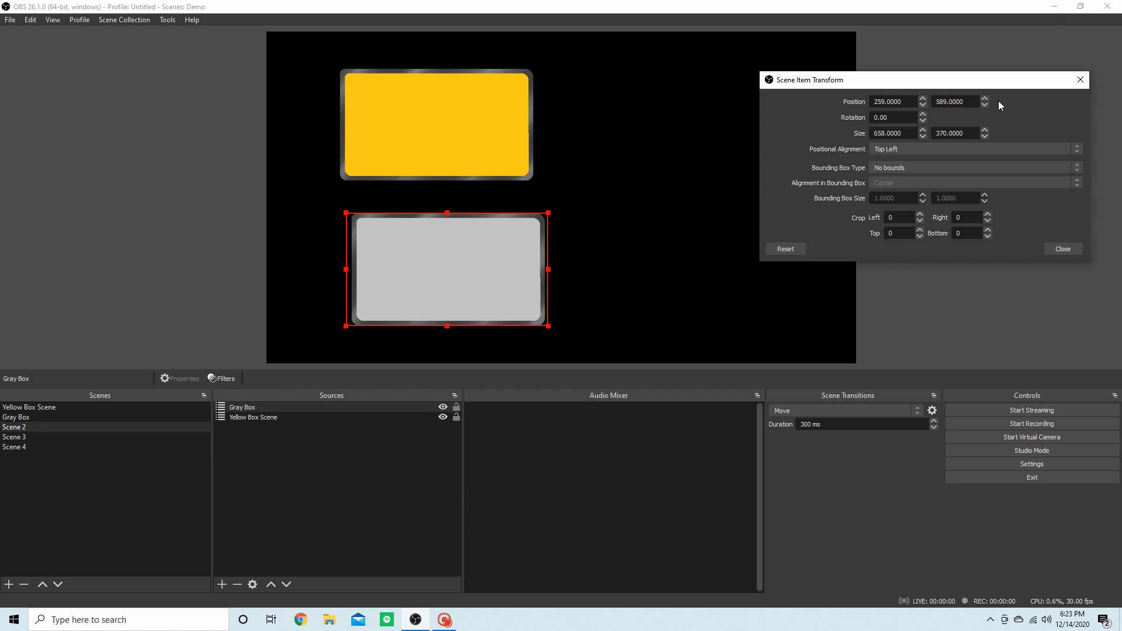
{"action": "key", "text": "Right"}
{"action": "key", "text": "Right"}
{"action": "key", "text": "Right"}
{"action": "key", "text": "BackSpace"}
{"action": "key", "text": "BackSpace"}
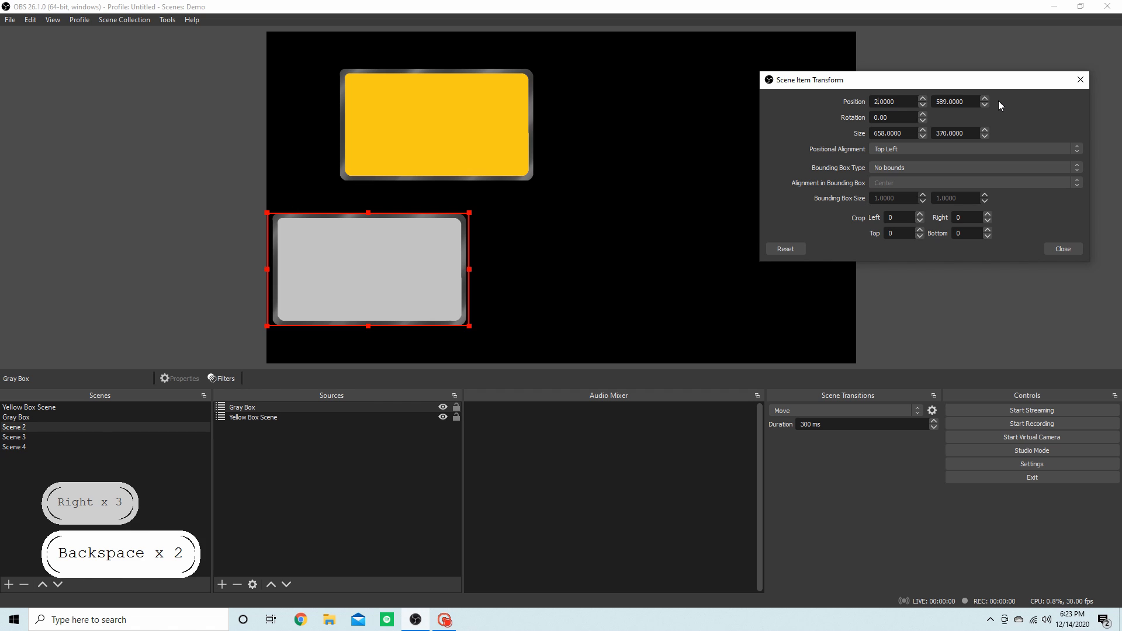
{"action": "type", "text": "21"}
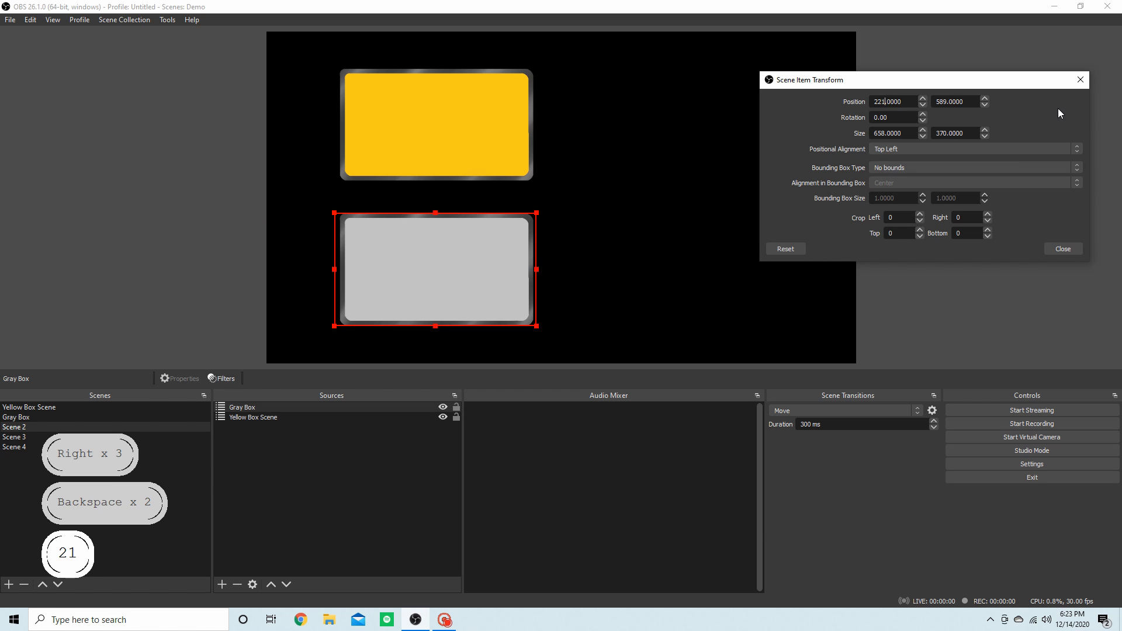
{"action": "left_click", "coordinate": [654, 161]}
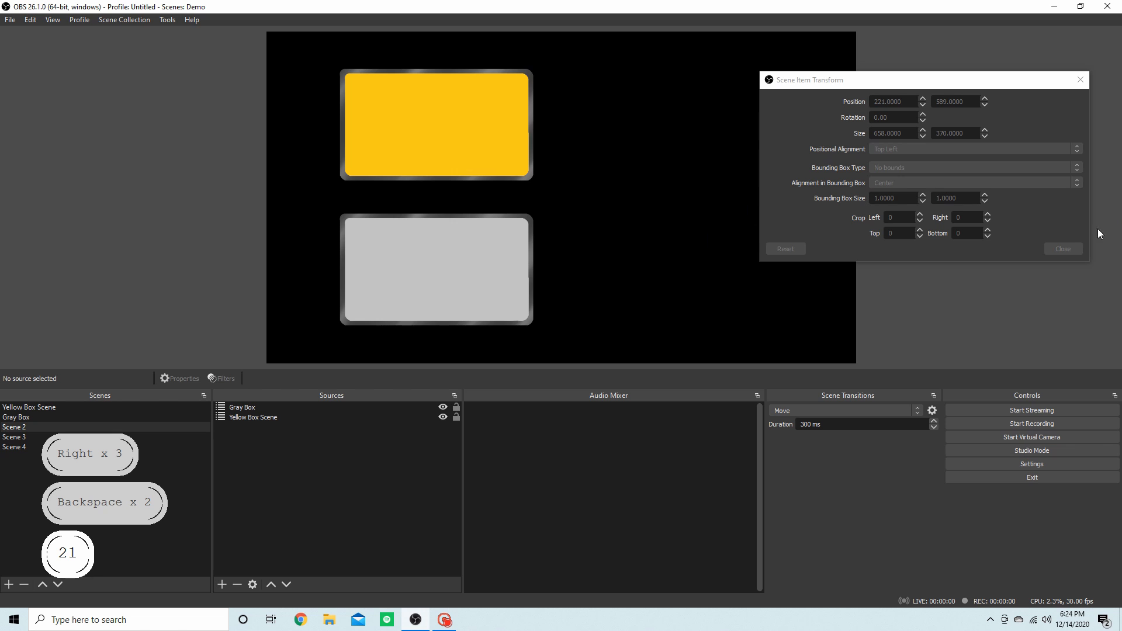
Step: Arrange the sources roughly side by side, with Yellow Box Scene at about 201, 219 and Gray Box at about 1102, 212
{"action": "left_click_drag", "start_coordinate": [503, 111], "coordinate": [469, 143]}
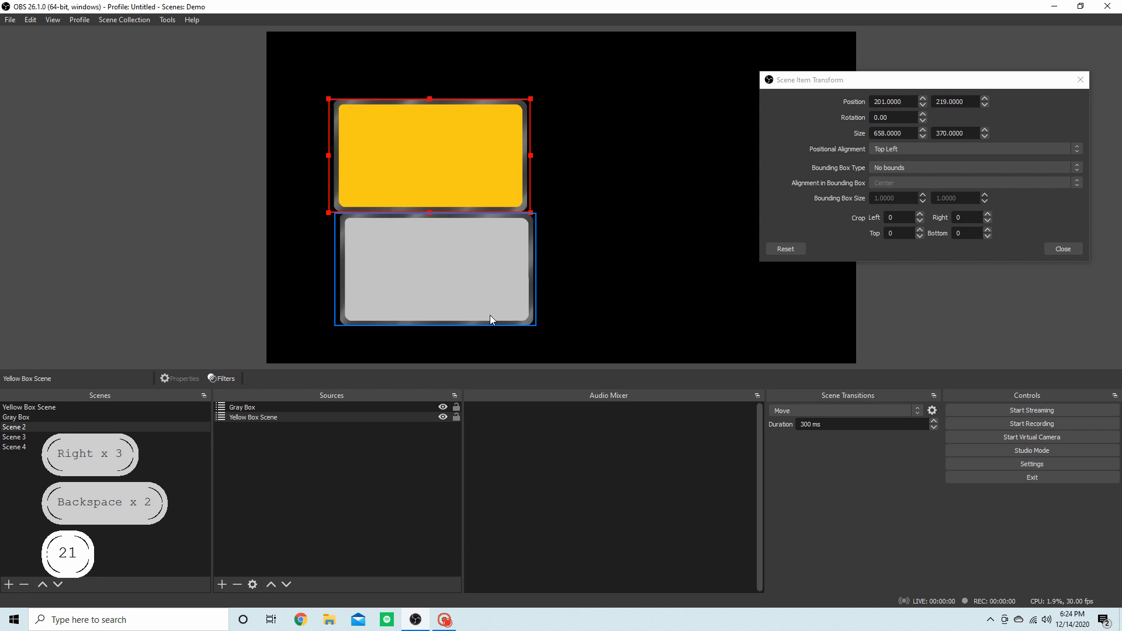
{"action": "left_click_drag", "start_coordinate": [504, 289], "coordinate": [778, 172]}
{"action": "left_click", "coordinate": [659, 270]}
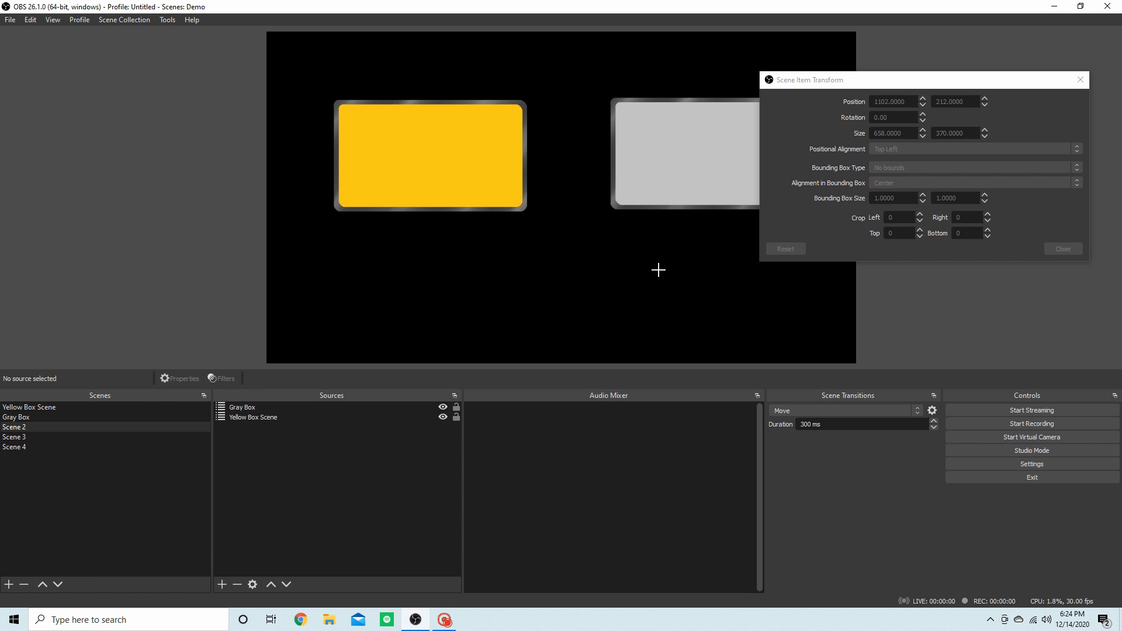
Step: Match Gray Box's vertical position to Yellow Box Scene by setting it to 219, and close the transform settings
{"action": "left_click", "coordinate": [431, 160]}
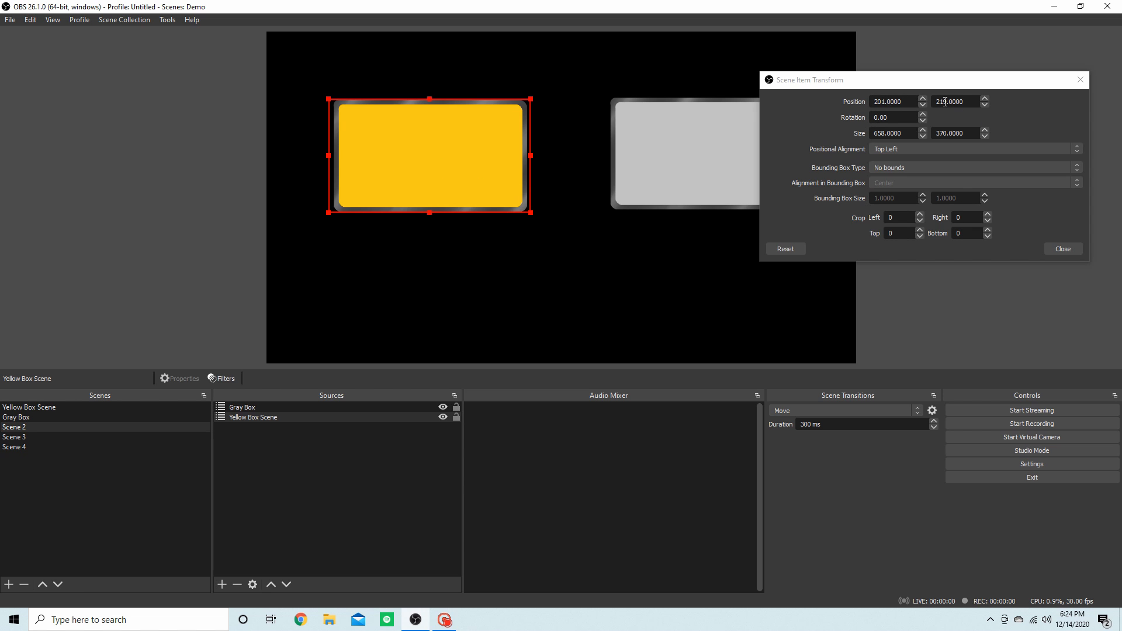
{"action": "left_click", "coordinate": [678, 153]}
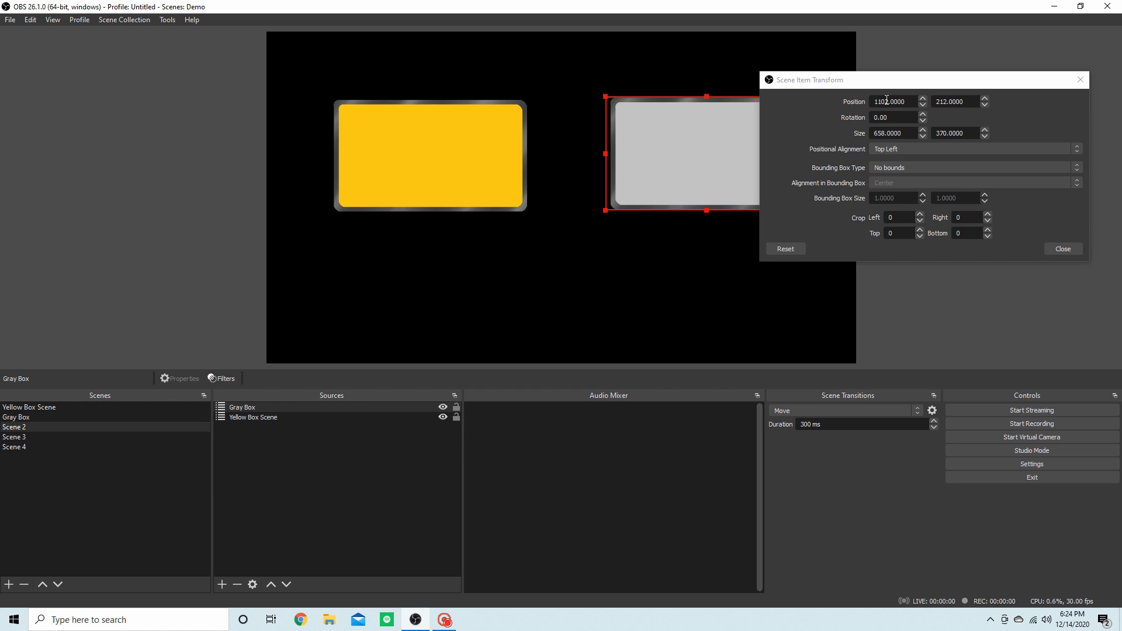
{"action": "left_click", "coordinate": [947, 103]}
{"action": "key", "text": "Right"}
{"action": "key", "text": "BackSpace"}
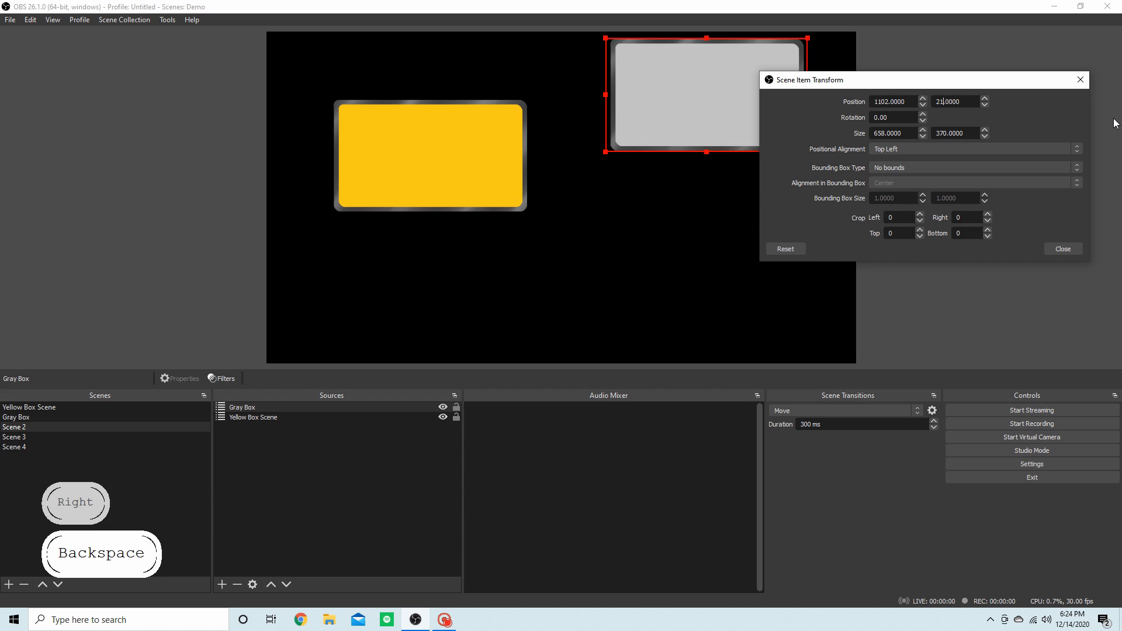
{"action": "type", "text": "98"}
{"action": "key", "text": "BackSpace"}
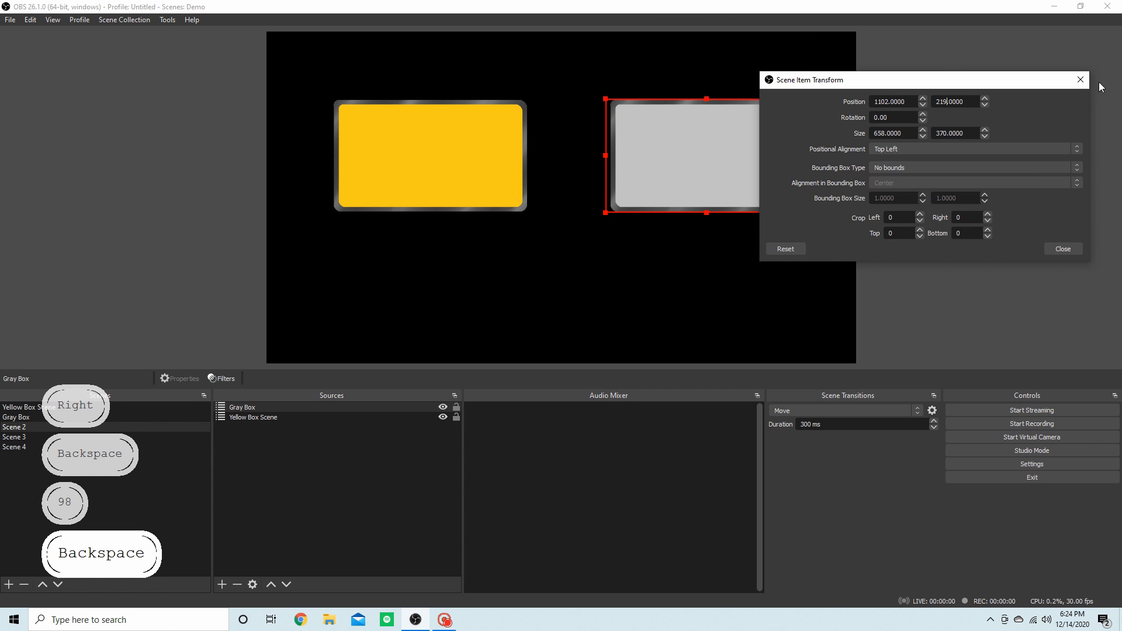
{"action": "left_click", "coordinate": [1081, 52]}
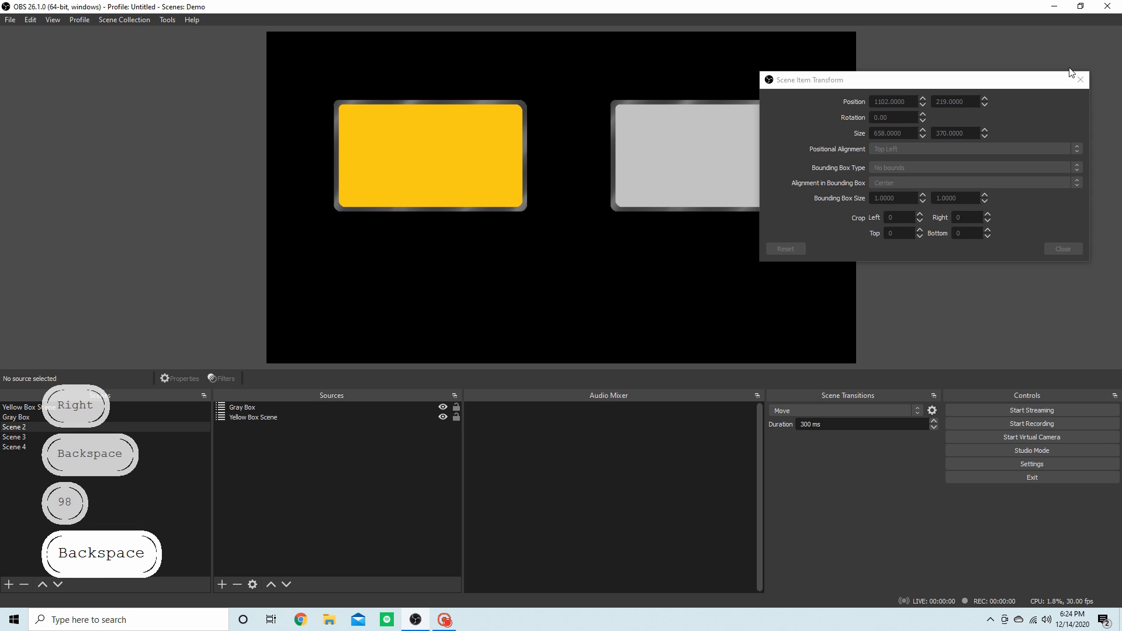
{"action": "left_click", "coordinate": [1080, 80]}
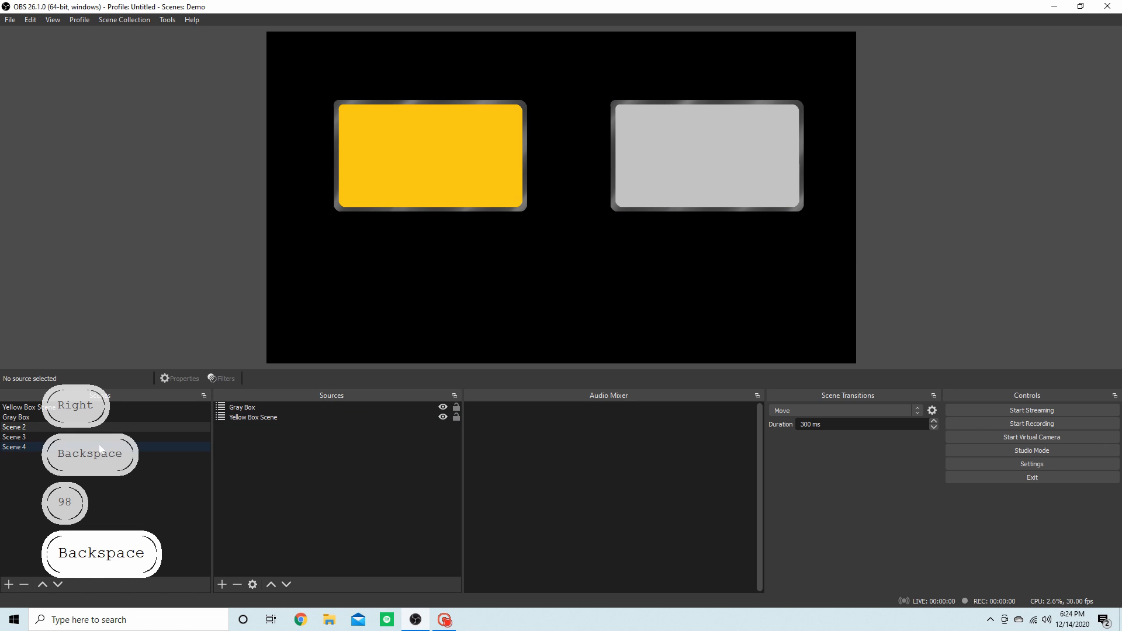